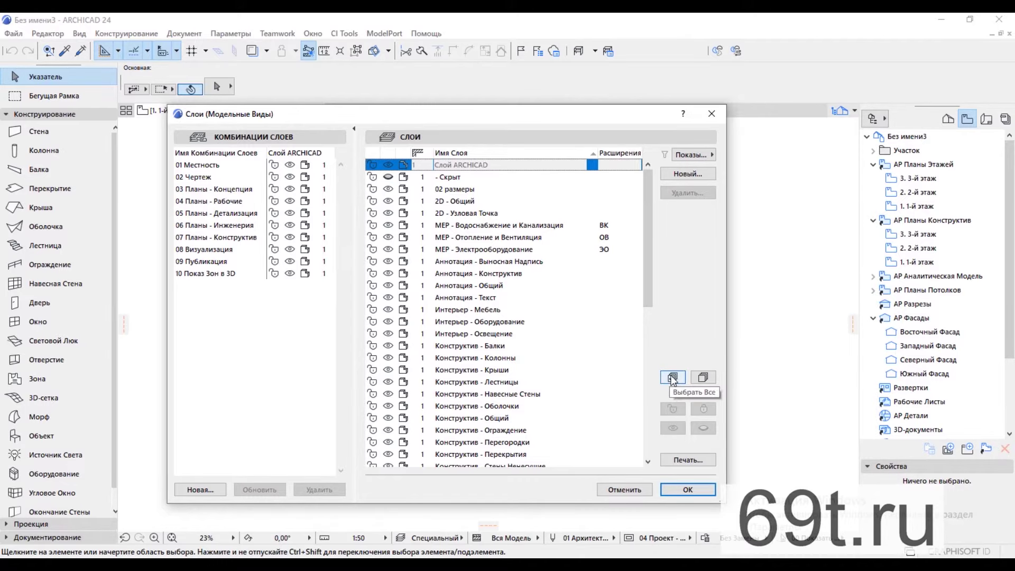
# Step: Select all layers in the project and delete them together, confirming the deletion
pyautogui.click(672, 377)
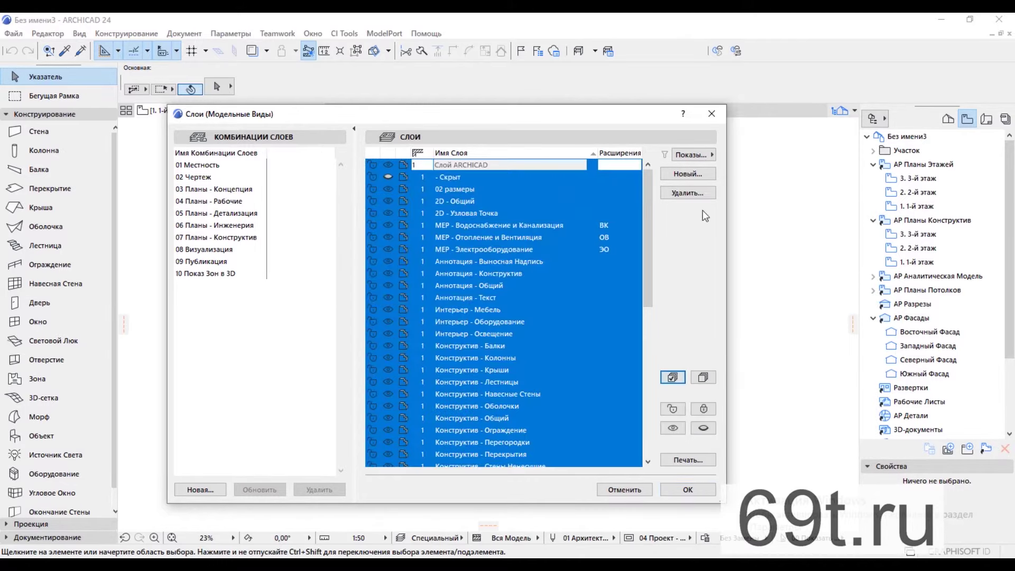
pyautogui.click(675, 193)
pyautogui.click(574, 290)
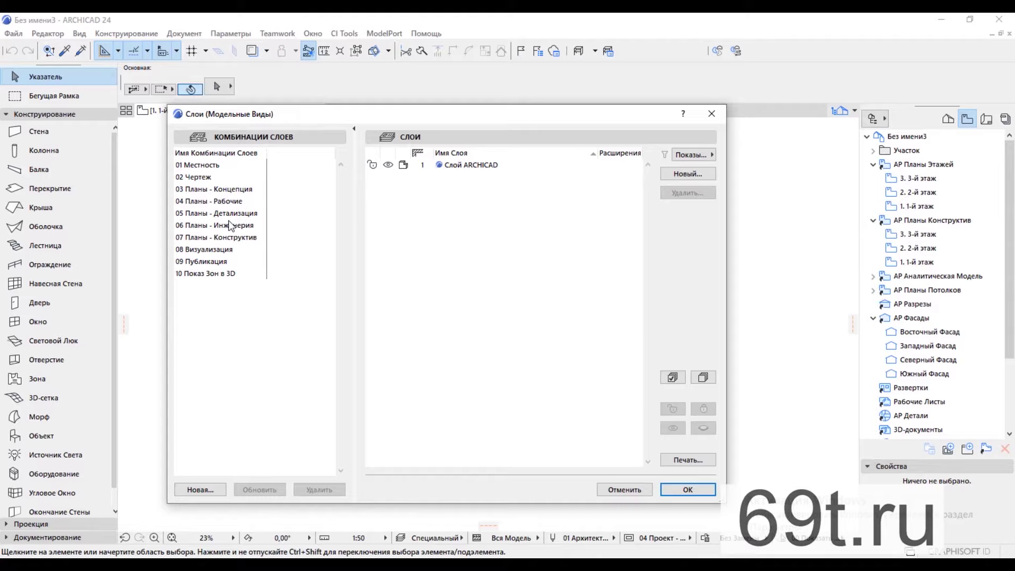
# Step: Delete every layer combination, from 01 Местность through 10 Показ Зон в 3D
pyautogui.click(207, 166)
pyautogui.click(319, 490)
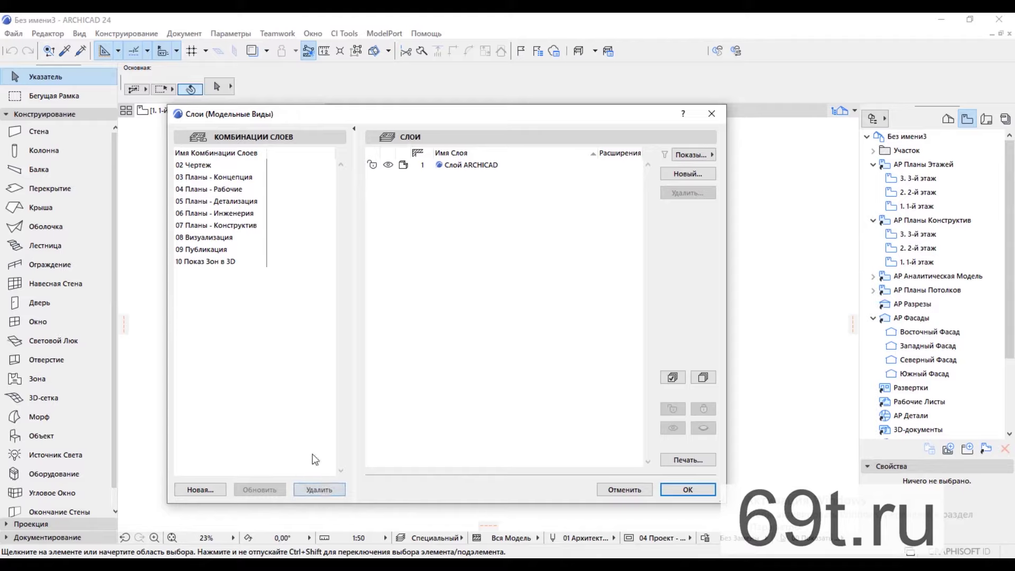
pyautogui.click(318, 490)
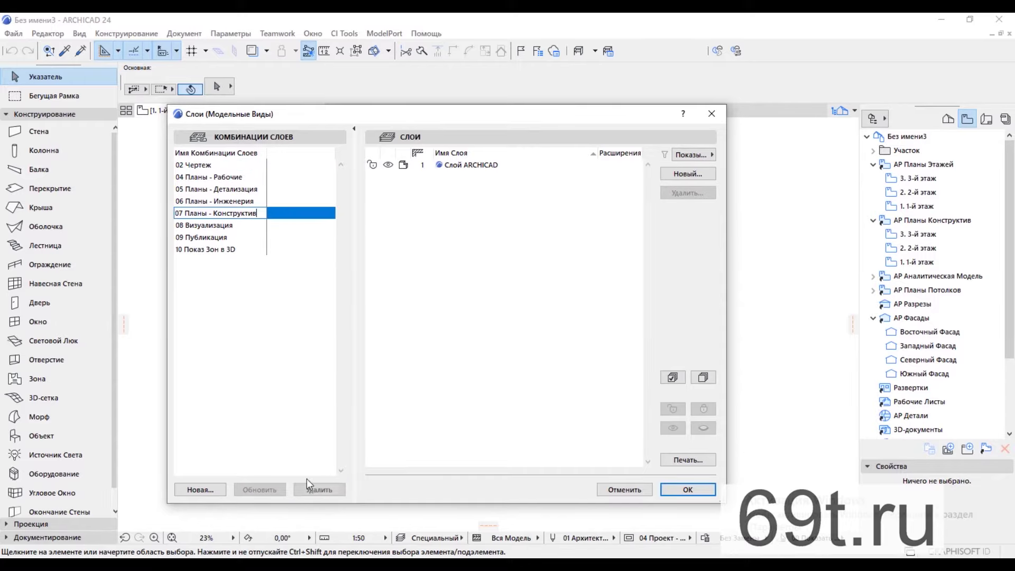
pyautogui.click(324, 491)
pyautogui.click(231, 203)
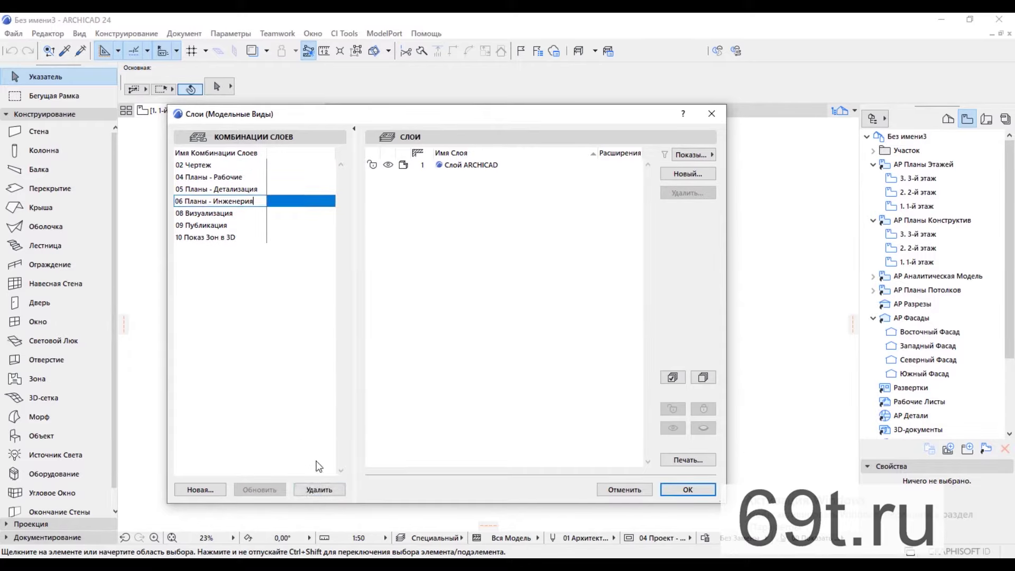
pyautogui.click(320, 490)
pyautogui.click(205, 213)
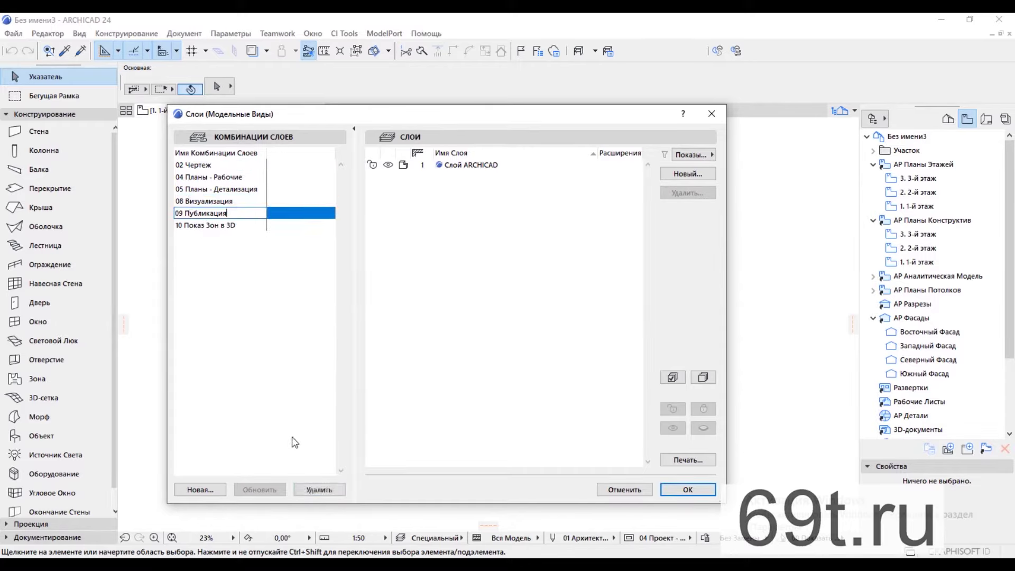
pyautogui.click(318, 490)
pyautogui.click(228, 201)
pyautogui.click(327, 488)
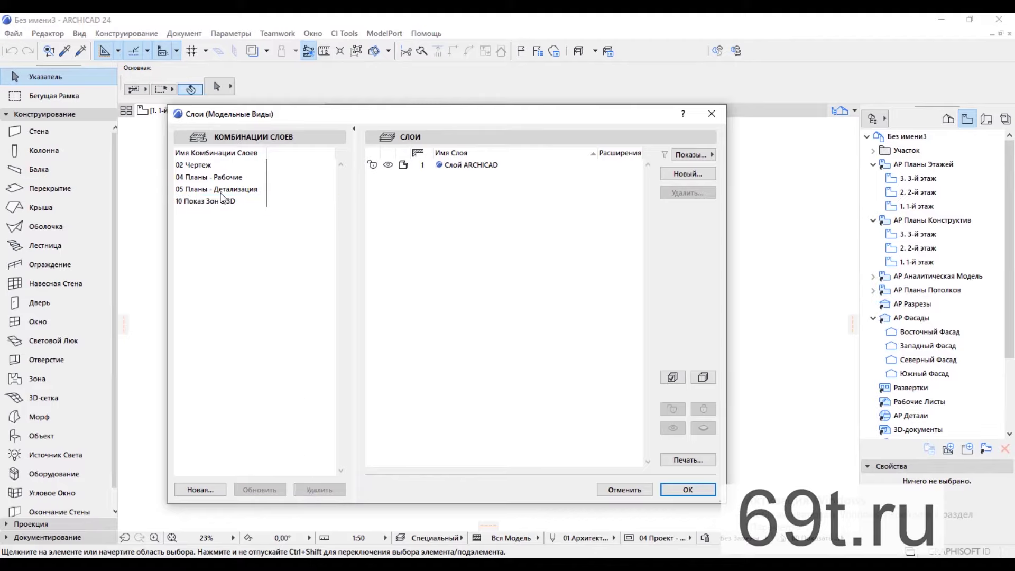
pyautogui.click(325, 489)
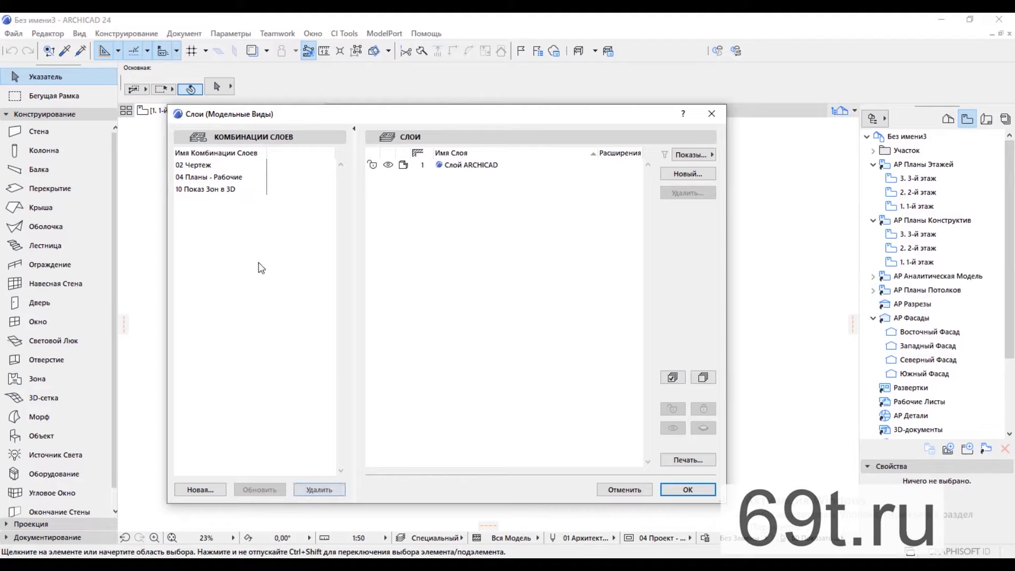
pyautogui.click(319, 490)
pyautogui.click(181, 180)
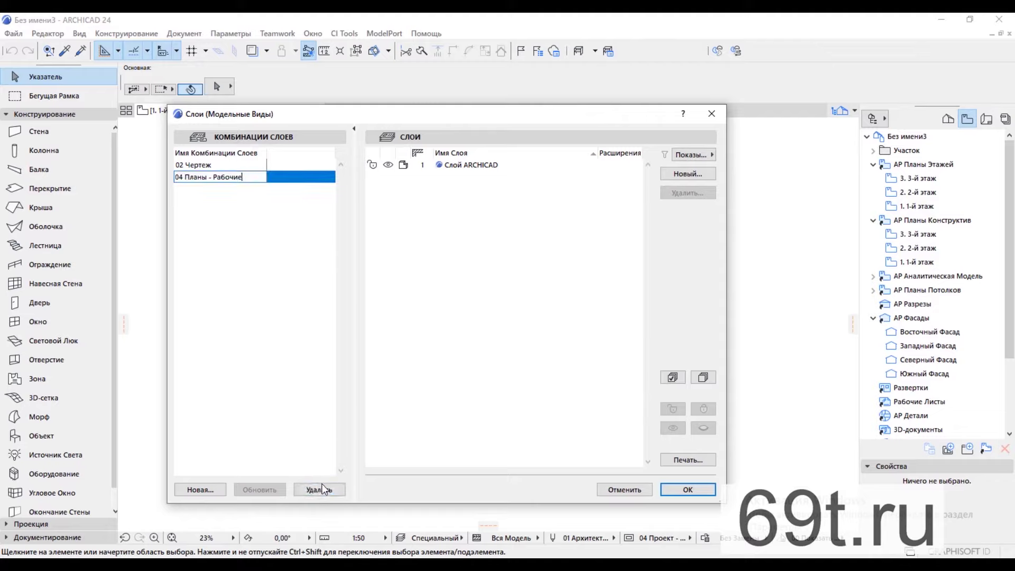
pyautogui.click(323, 489)
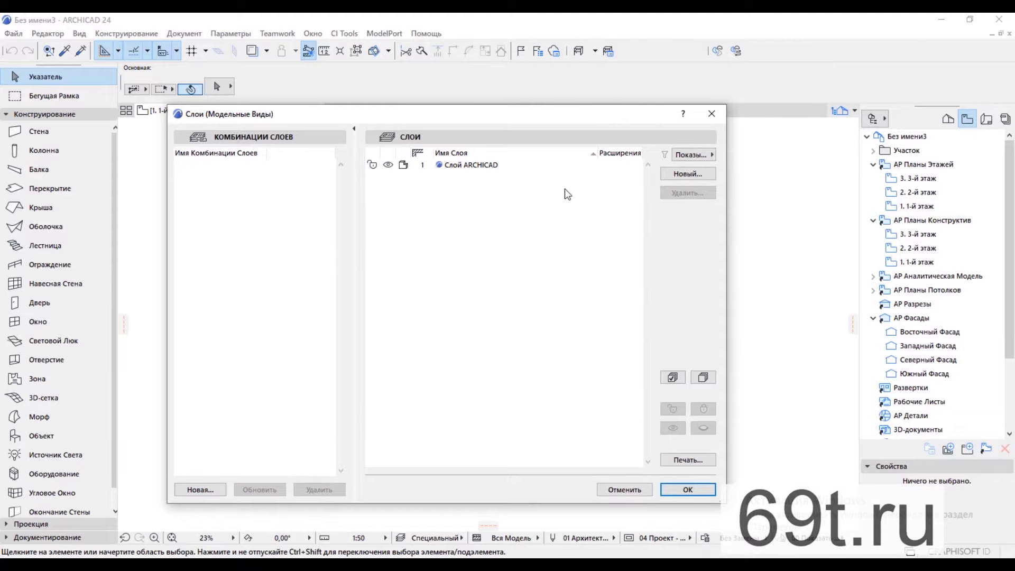
# Step: Create a new layer named "01 стена"
pyautogui.click(684, 177)
pyautogui.write('01 ')
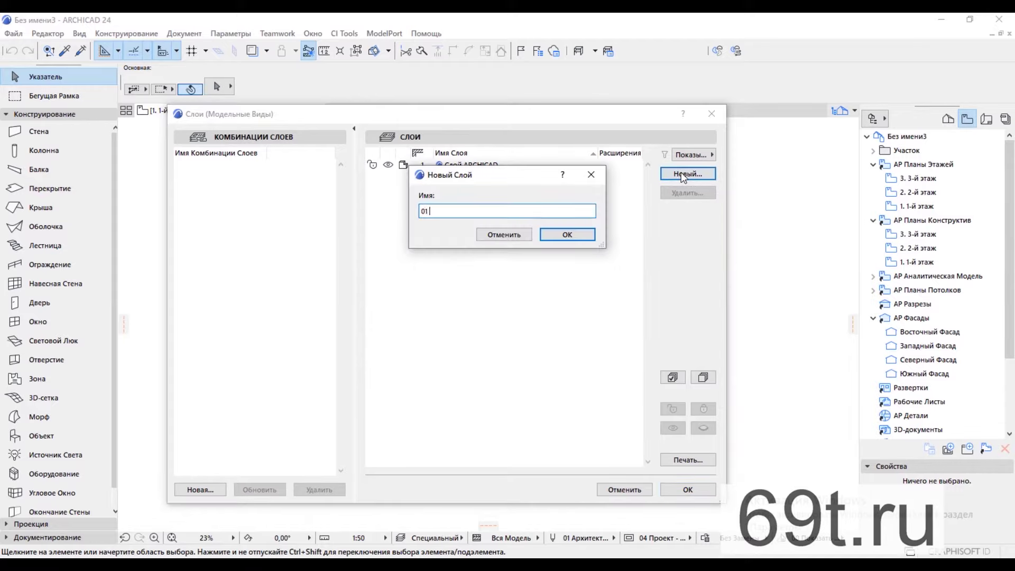
pyautogui.write('cтена')
pyautogui.press('Return')
# Step: Create a second layer named "02 обмерные размеры" and accept the layer settings
pyautogui.click(687, 176)
pyautogui.write('02 обмерные размеры')
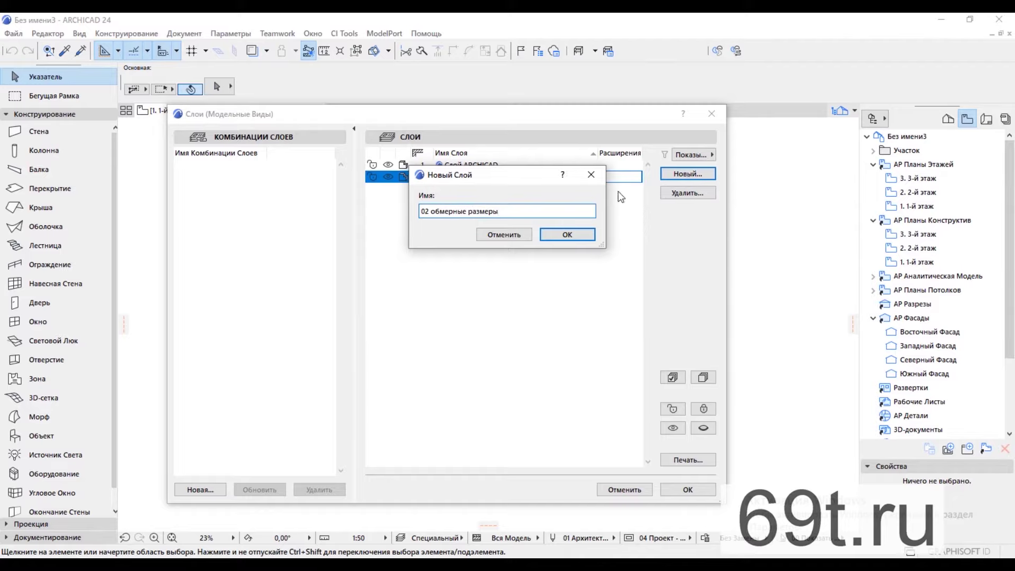
pyautogui.press('Return')
pyautogui.click(689, 489)
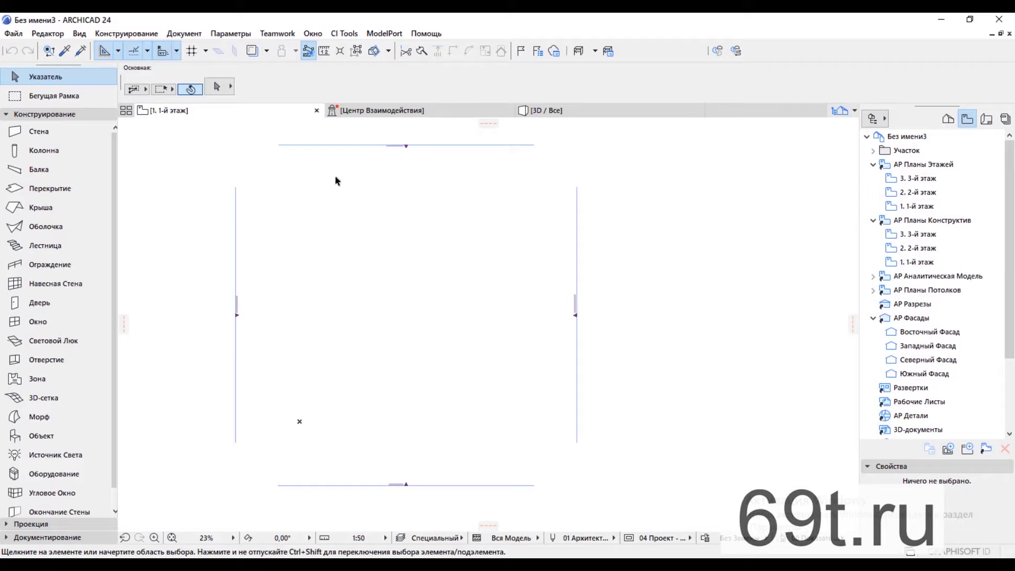
pyautogui.click(363, 147)
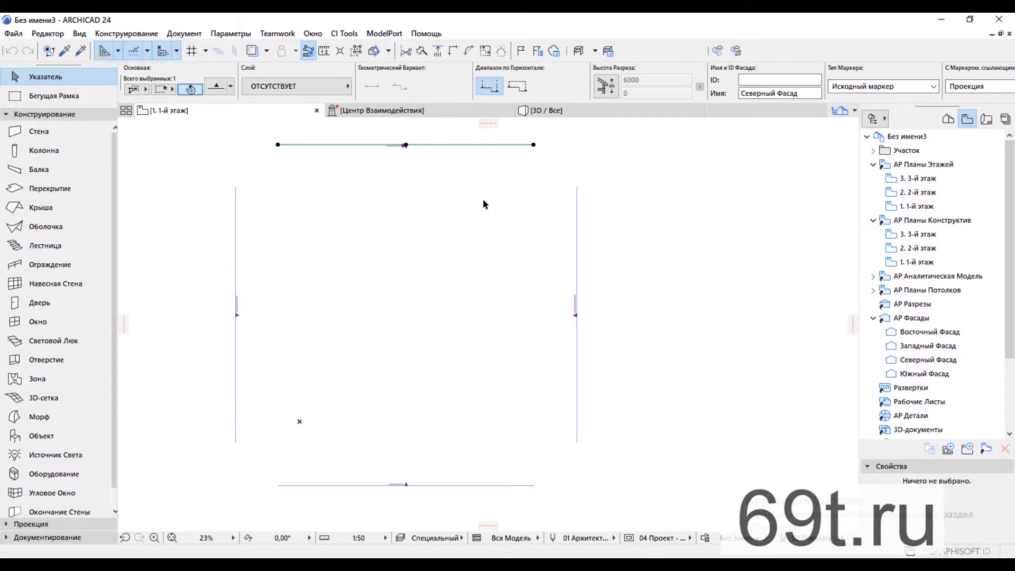
pyautogui.keyDown('shift'); pyautogui.click(576, 235); pyautogui.keyUp('shift')
pyautogui.keyDown('shift'); pyautogui.click(465, 486); pyautogui.keyUp('shift')
pyautogui.keyDown('shift'); pyautogui.click(235, 358); pyautogui.keyUp('shift')
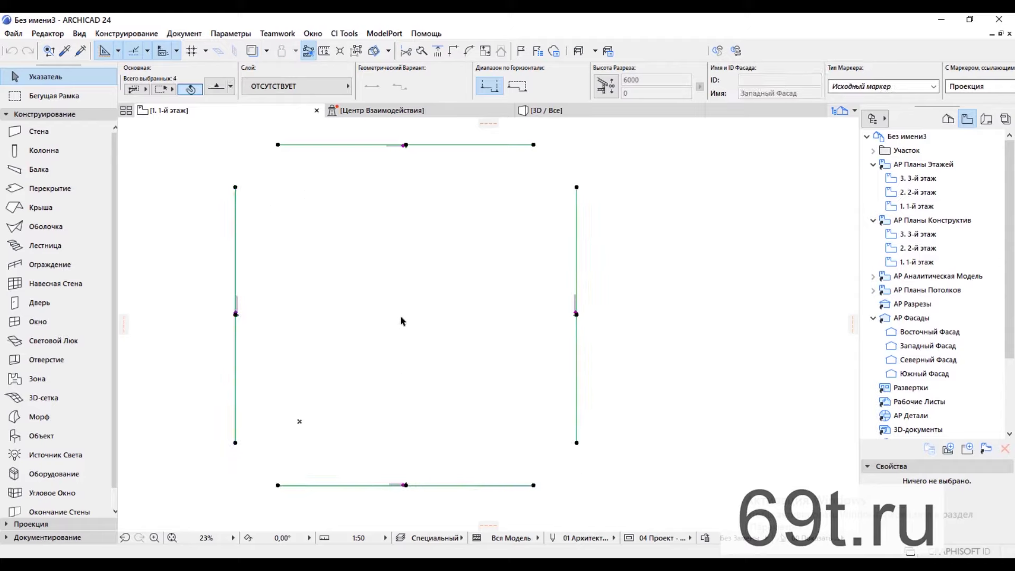
pyautogui.press('Escape')
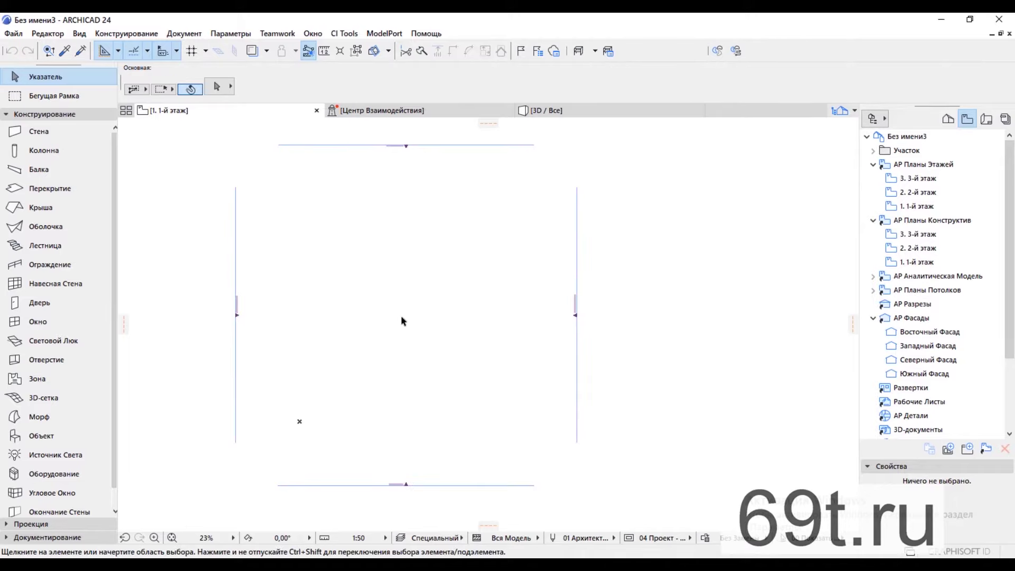
# Step: Select all four elevation markers around the floor plan and delete them together with their projections
pyautogui.click(185, 132)
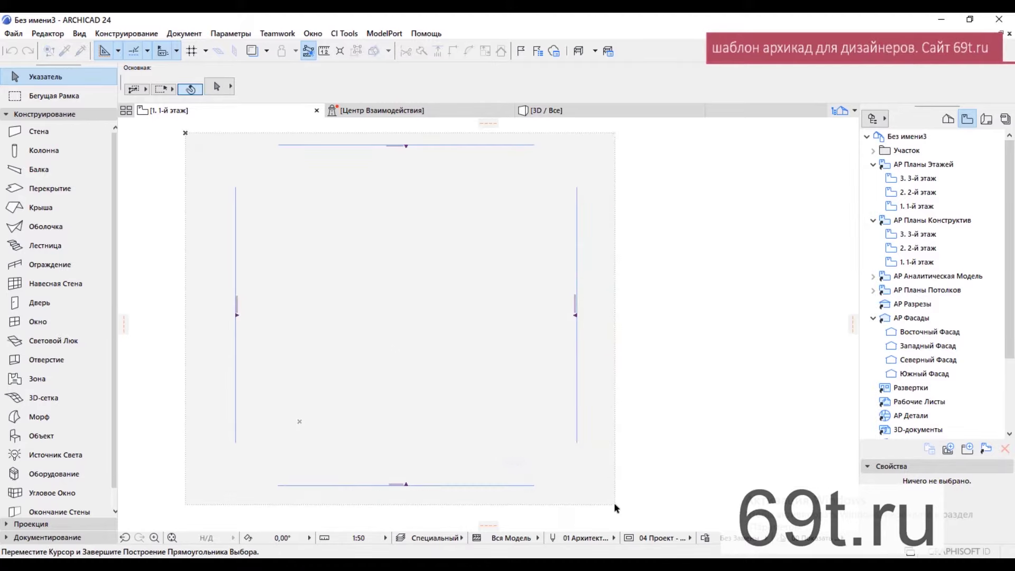
pyautogui.click(614, 505)
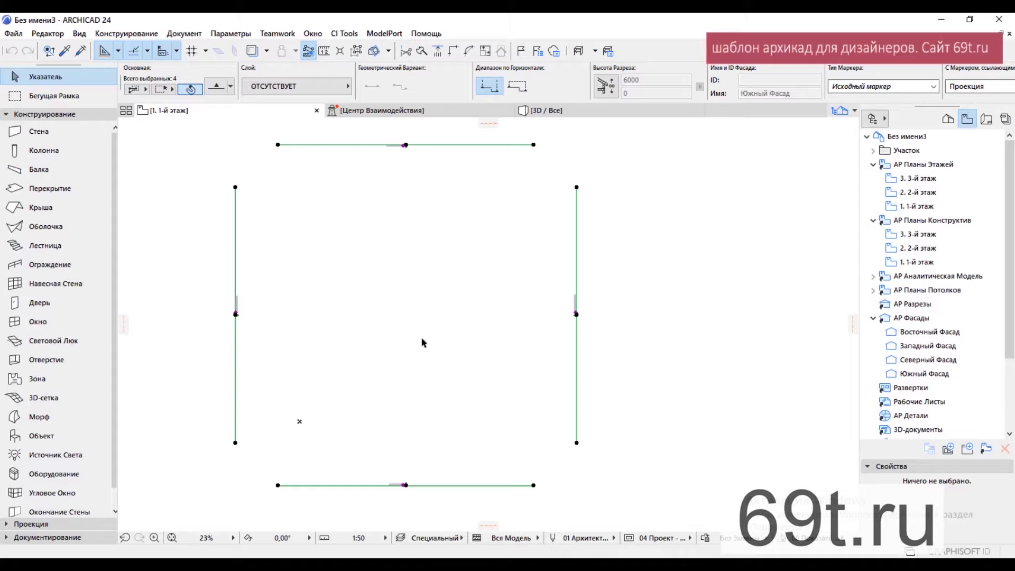
pyautogui.press('Delete')
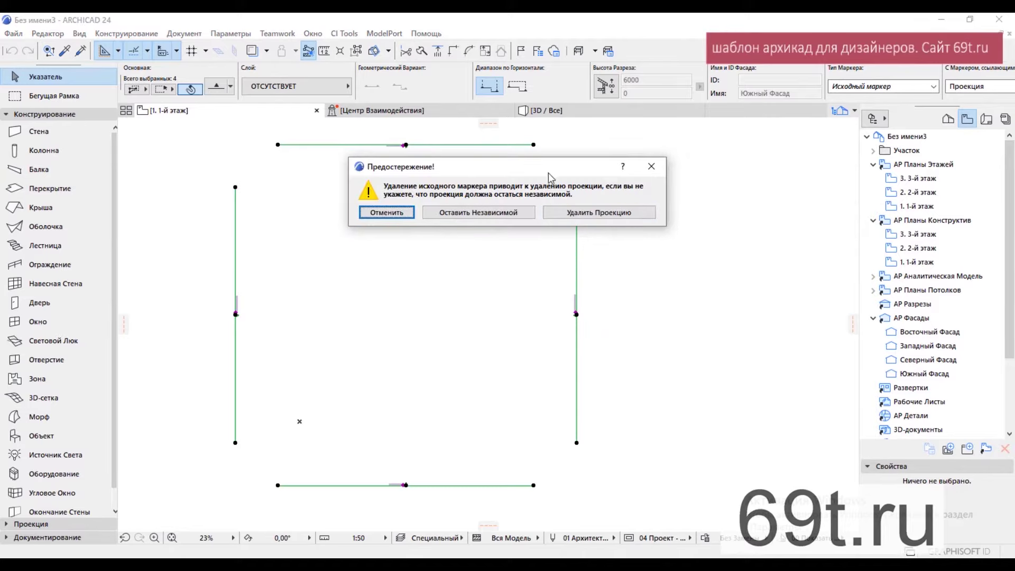
pyautogui.moveTo(549, 176); pyautogui.dragTo(558, 185)
pyautogui.click(610, 223)
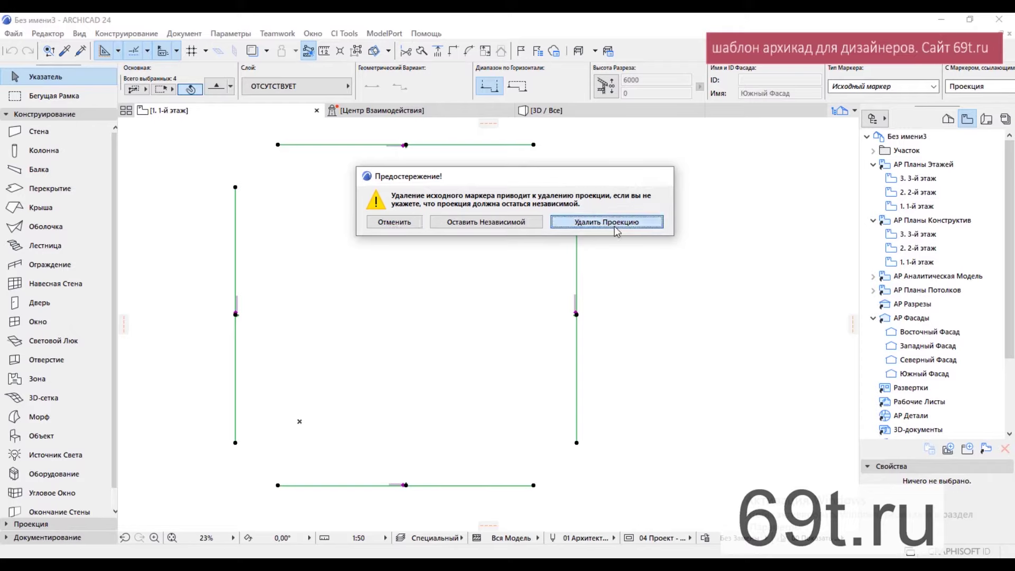
pyautogui.click(613, 265)
# Step: Examine the dimensioned sample wall plans on the first floor, focusing on the rectangular plan with 6 000 overall width
pyautogui.moveTo(472, 291); pyautogui.dragTo(533, 287, button='middle')
pyautogui.scroll(-2, 372, 296)
pyautogui.scroll(5, 448, 262)
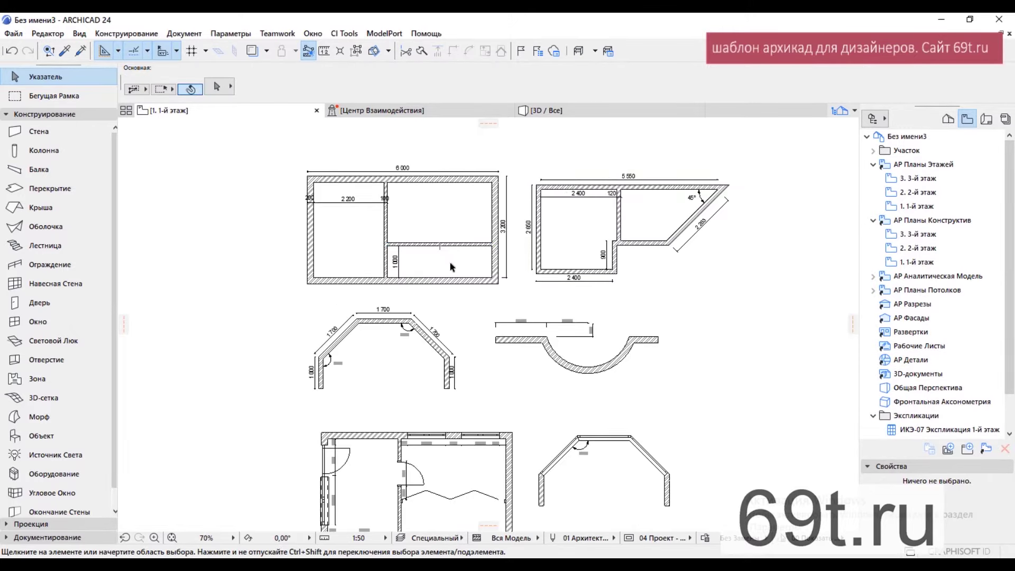
pyautogui.moveTo(448, 261); pyautogui.dragTo(439, 230, button='middle')
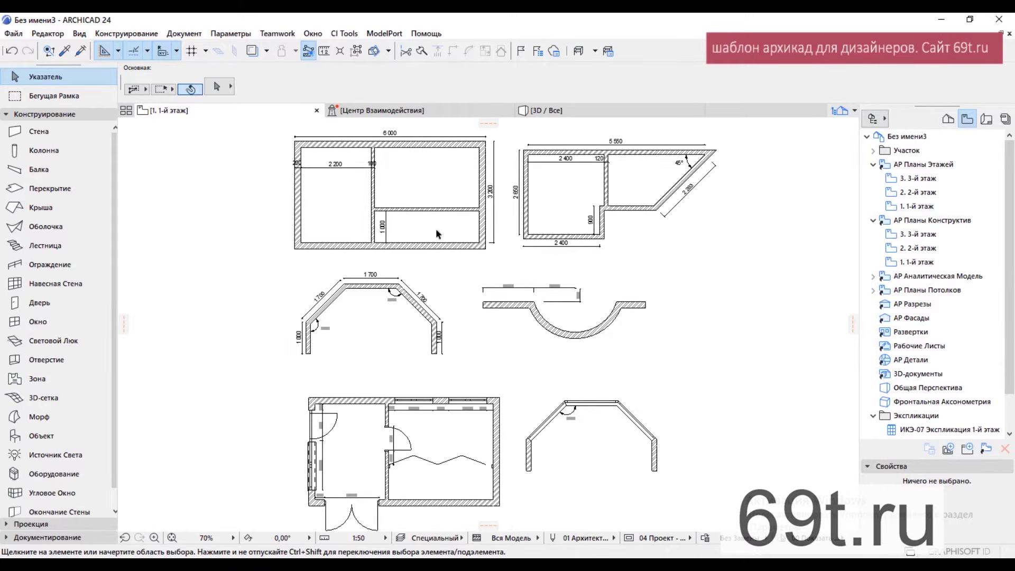
pyautogui.scroll(4, 436, 228)
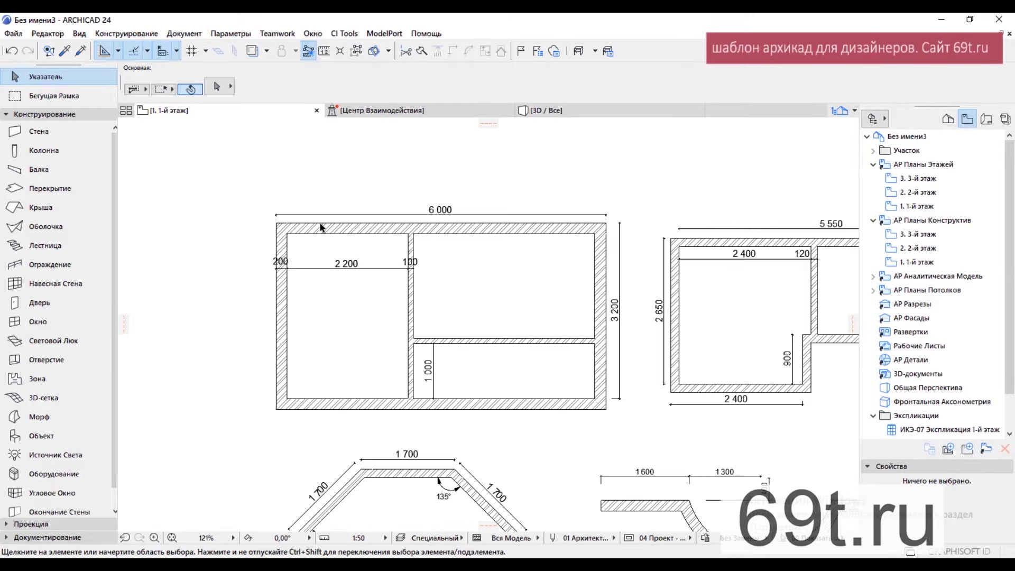
pyautogui.scroll(-1, 415, 273)
pyautogui.moveTo(415, 272); pyautogui.dragTo(391, 275, button='middle')
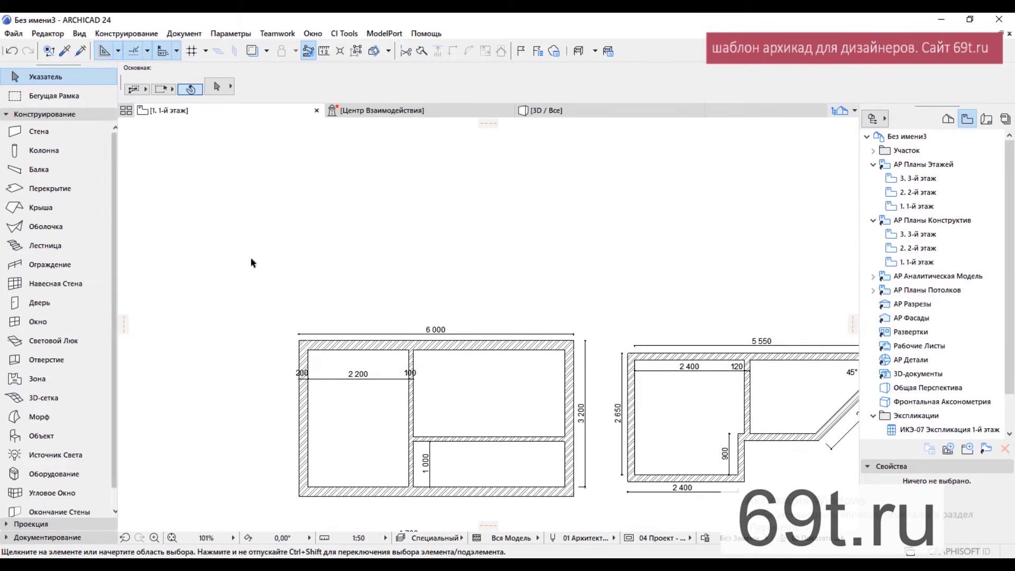
# Step: In the default Wall settings, set the top link to Не Связан and the wall height to 2900
pyautogui.click(44, 132)
pyautogui.click(217, 86)
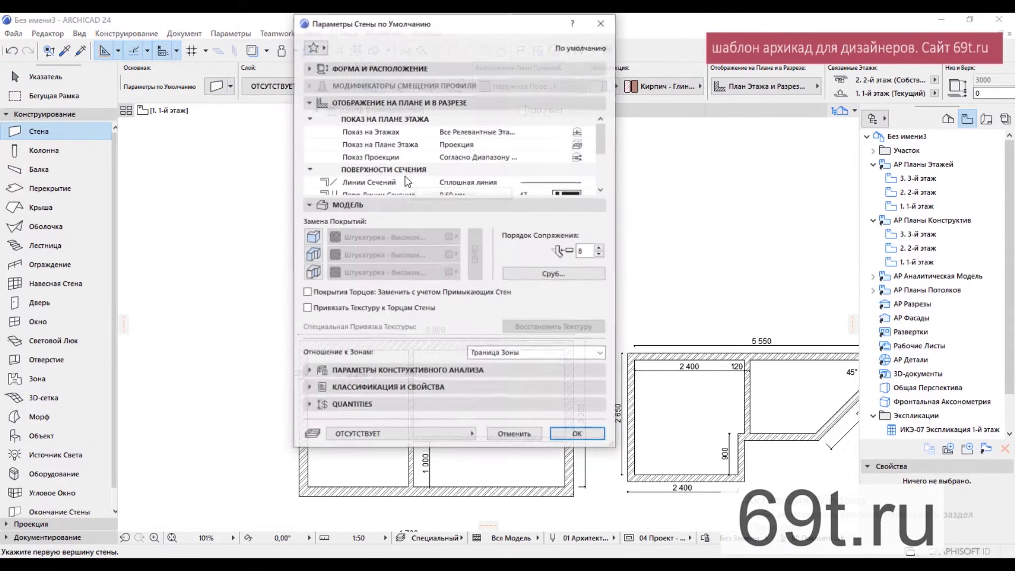
pyautogui.click(348, 67)
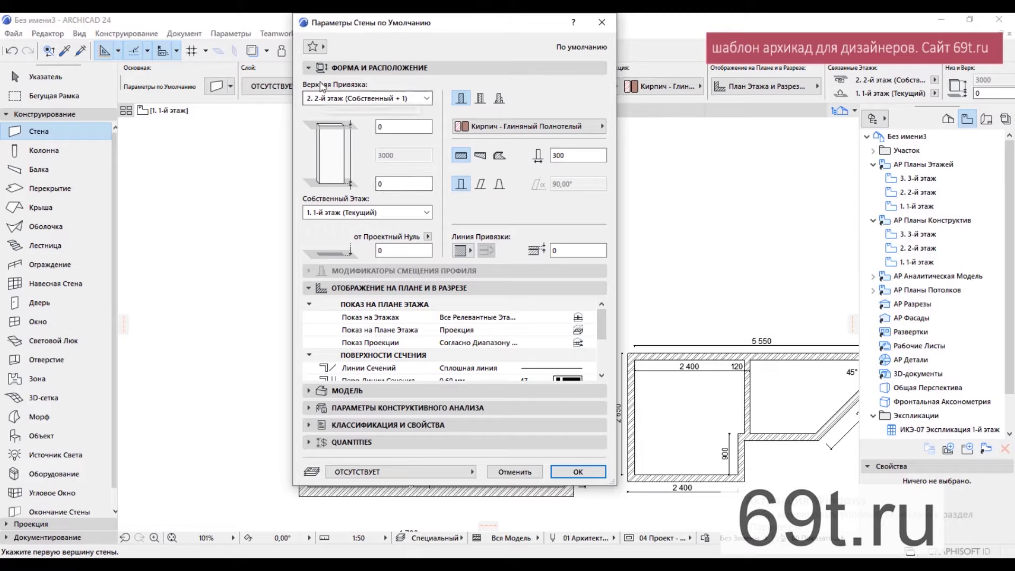
pyautogui.click(353, 99)
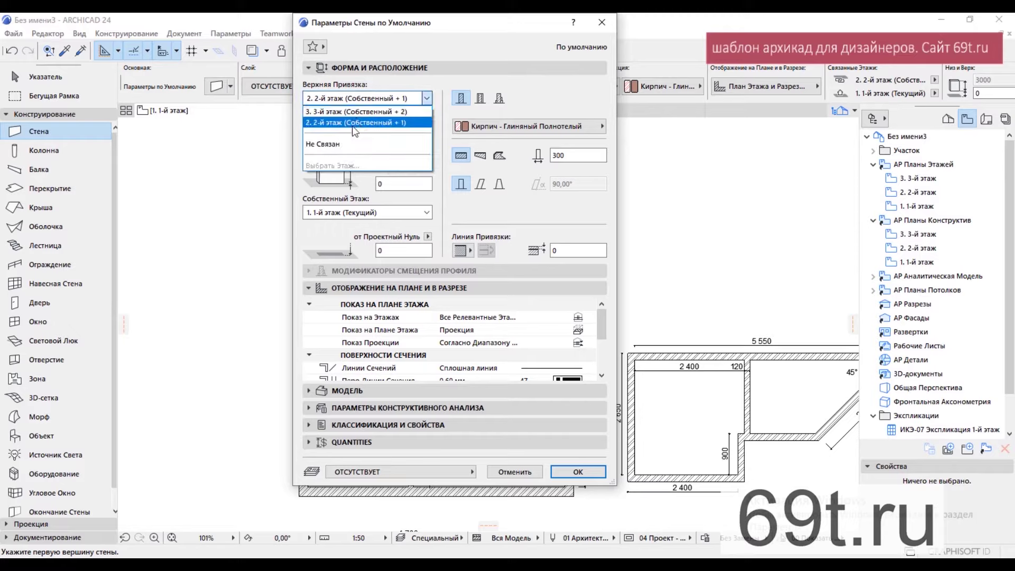
pyautogui.click(346, 142)
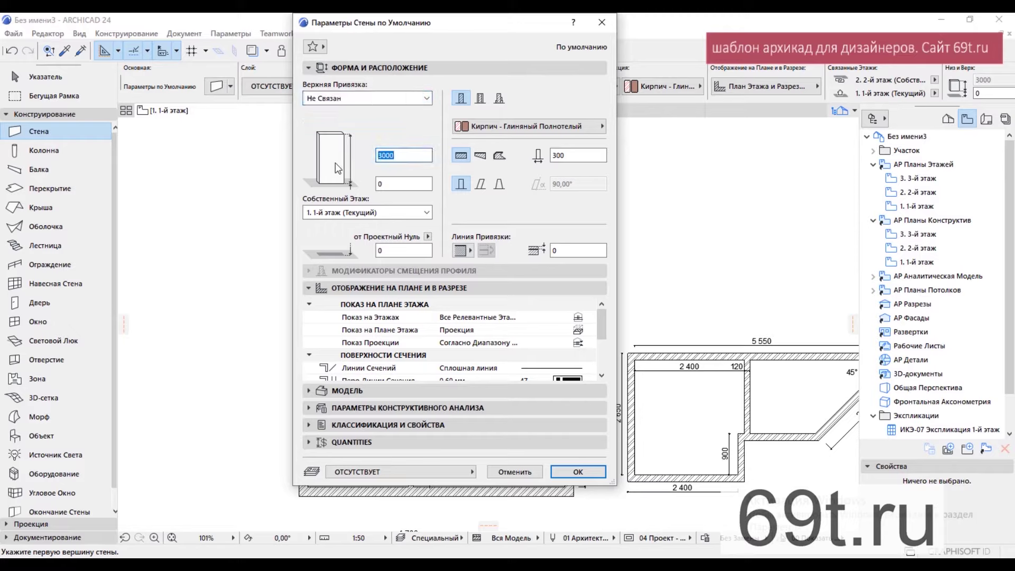
pyautogui.write('2900')
# Step: Set the default wall thickness to 200, keeping the Кирпич - Глиняный Полнотелый building material
pyautogui.moveTo(479, 22)
pyautogui.mouseDown()
pyautogui.moveTo(865, 73)
pyautogui.moveTo(844, 69)
pyautogui.mouseUp()
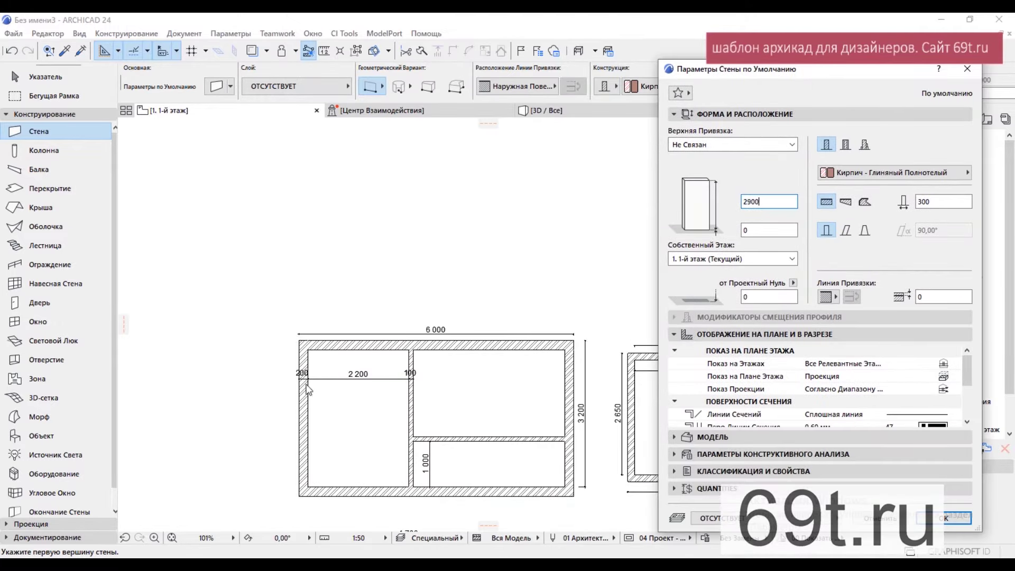
pyautogui.moveTo(714, 70); pyautogui.dragTo(384, 42)
pyautogui.doubleClick(595, 174)
pyautogui.write('200')
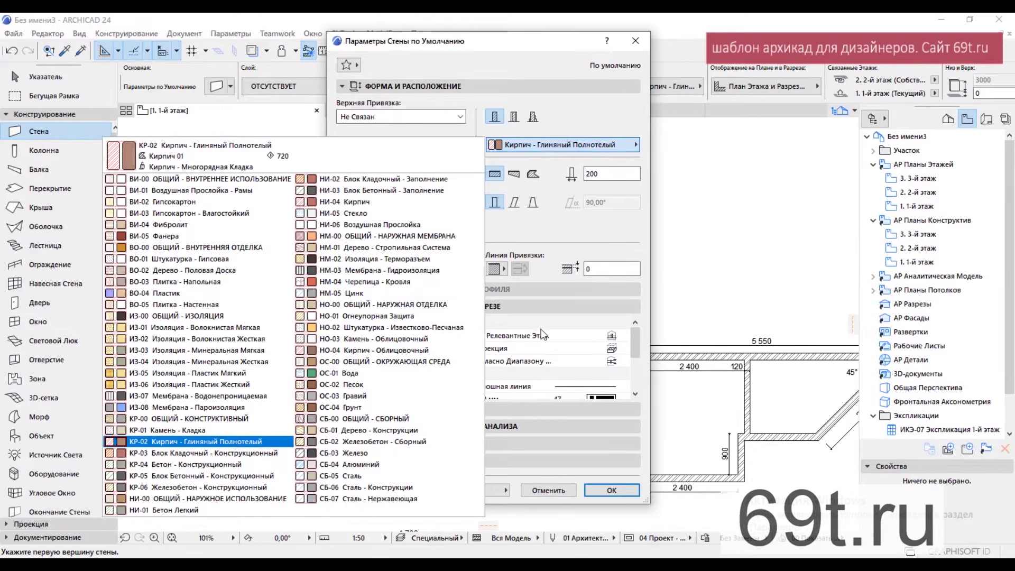
pyautogui.click(492, 146)
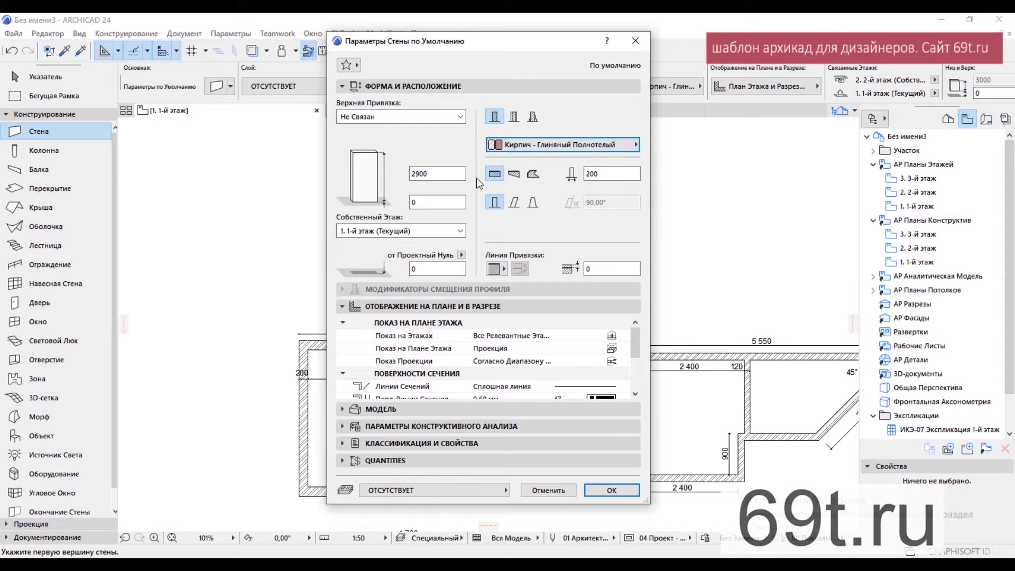
# Step: Set the wall's cut fill pen override to Оба in the floor plan and section display settings
pyautogui.click(446, 305)
pyautogui.click(447, 307)
pyautogui.moveTo(636, 340); pyautogui.dragTo(636, 367)
pyautogui.click(456, 335)
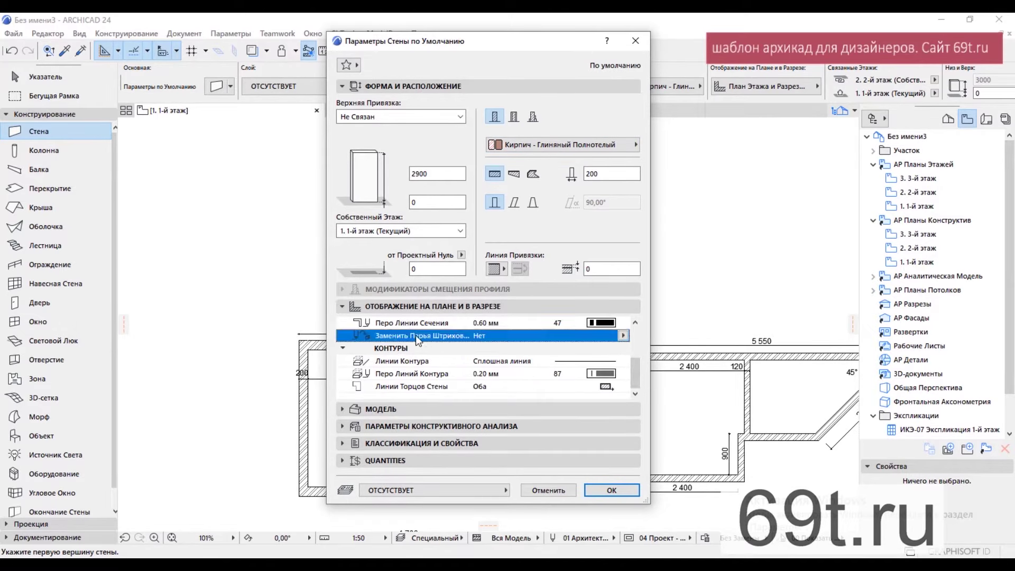
pyautogui.click(624, 335)
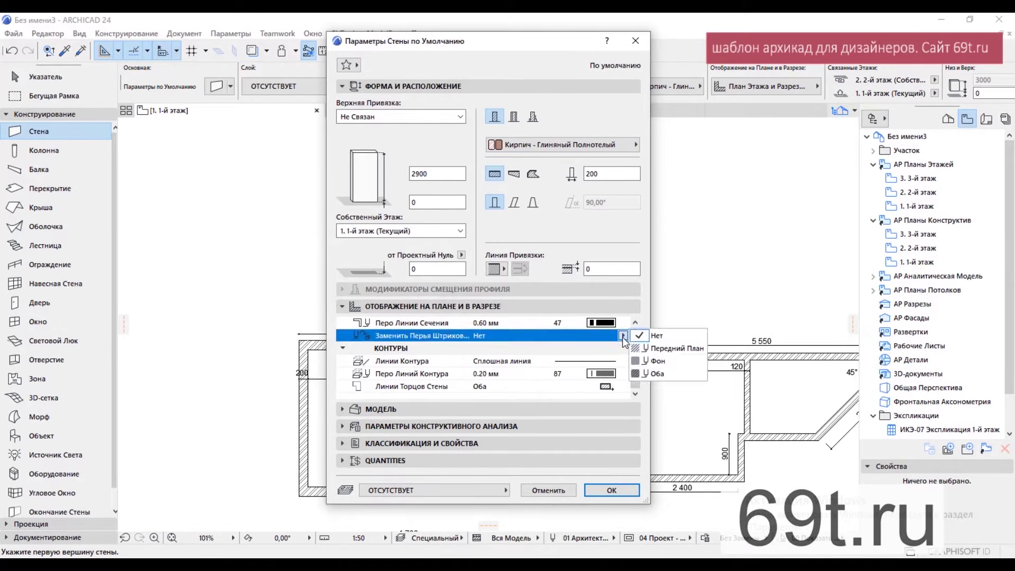
pyautogui.click(654, 373)
# Step: Set the default wall's cut fill background pen to 121 in the floor plan and section display settings
pyautogui.click(474, 349)
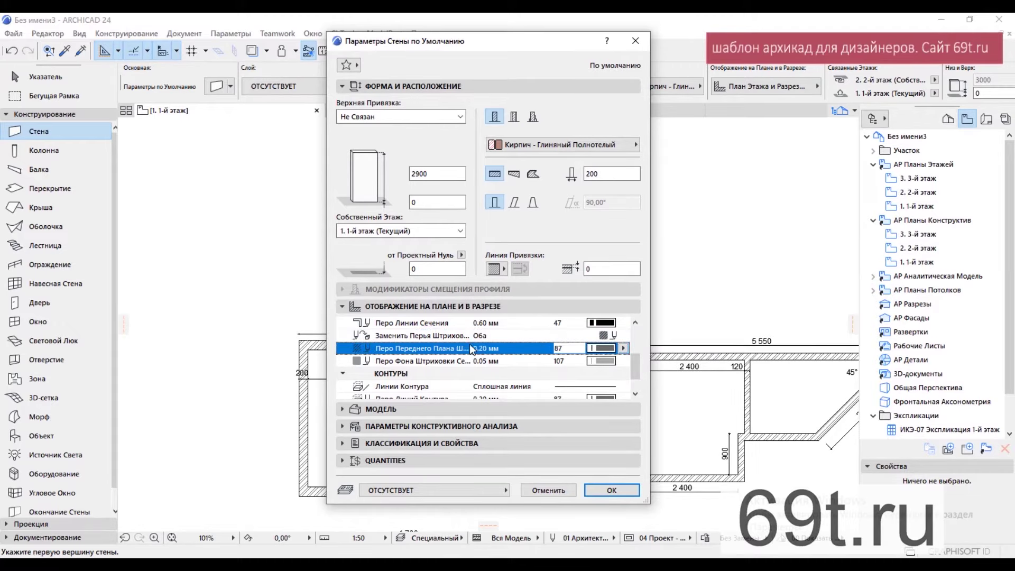
pyautogui.click(601, 360)
pyautogui.click(615, 360)
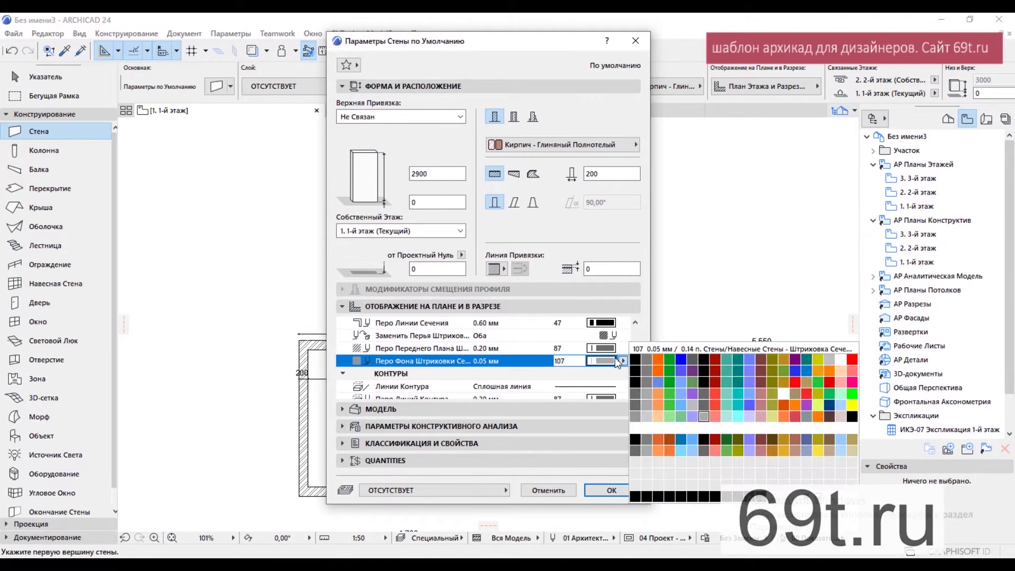
pyautogui.click(635, 427)
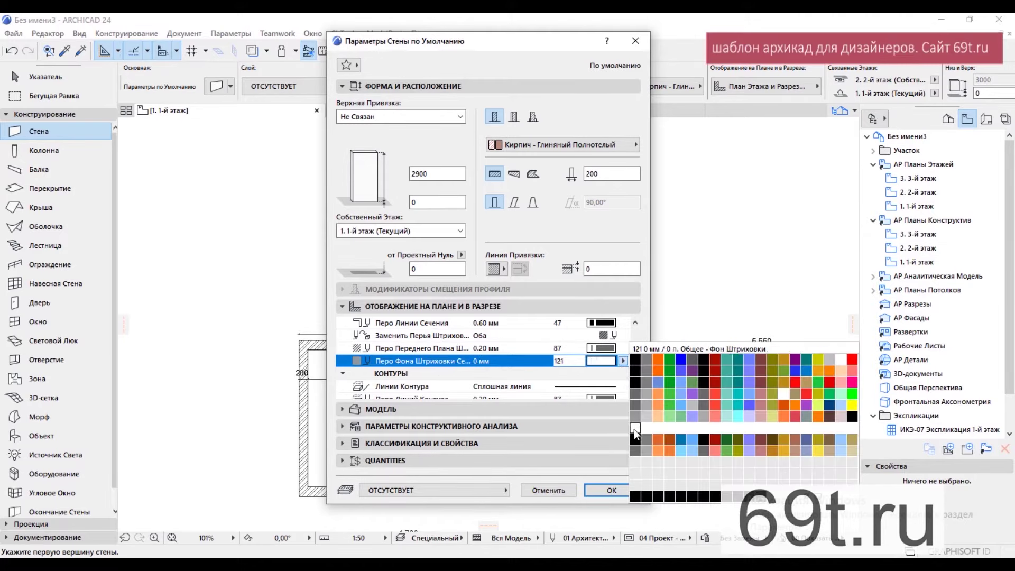
# Step: Set the default wall's cut line pen to 21 (0.30 mm), assign the layer 01 стена, and apply the settings
pyautogui.click(444, 324)
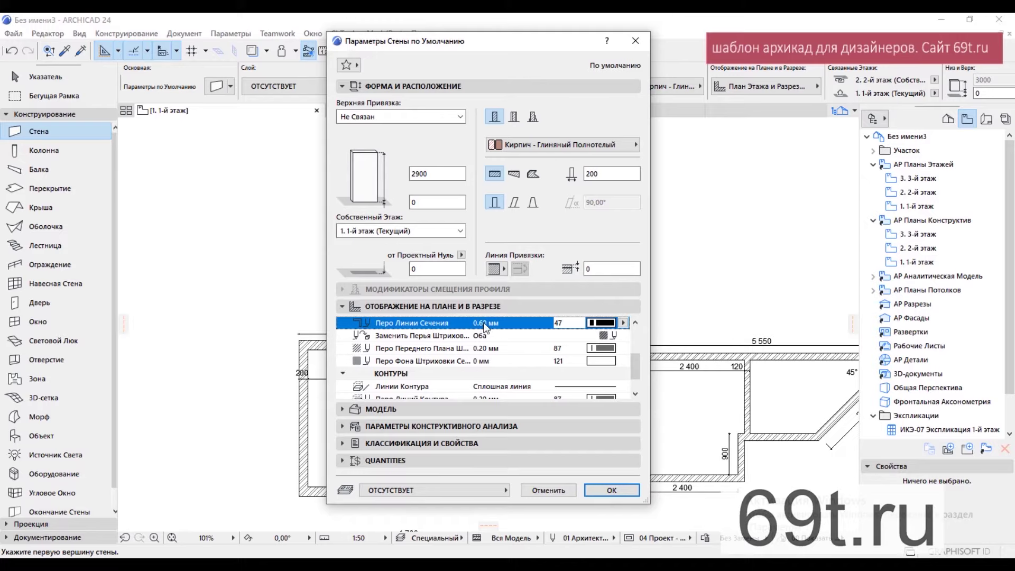
pyautogui.click(623, 324)
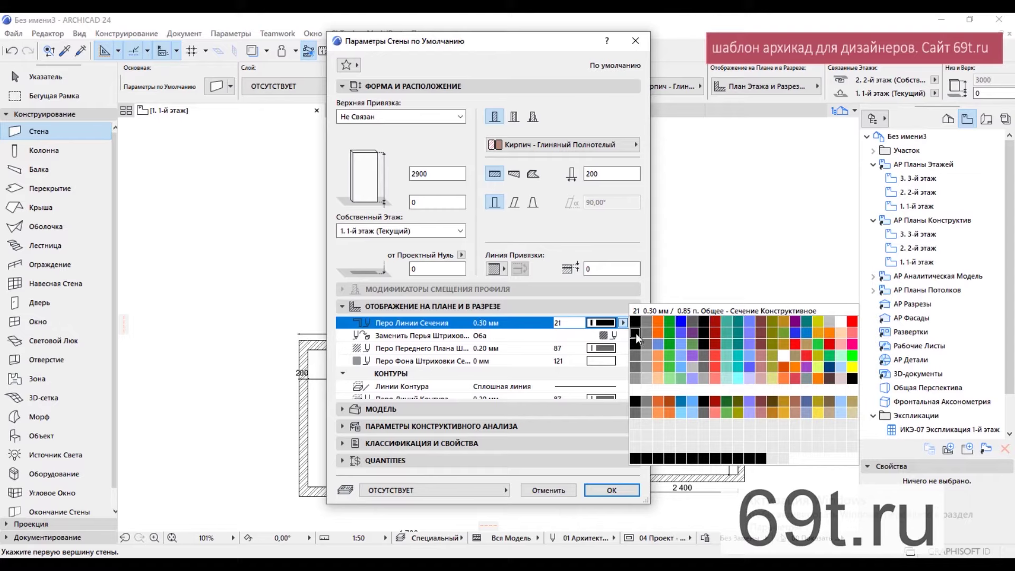
pyautogui.click(635, 332)
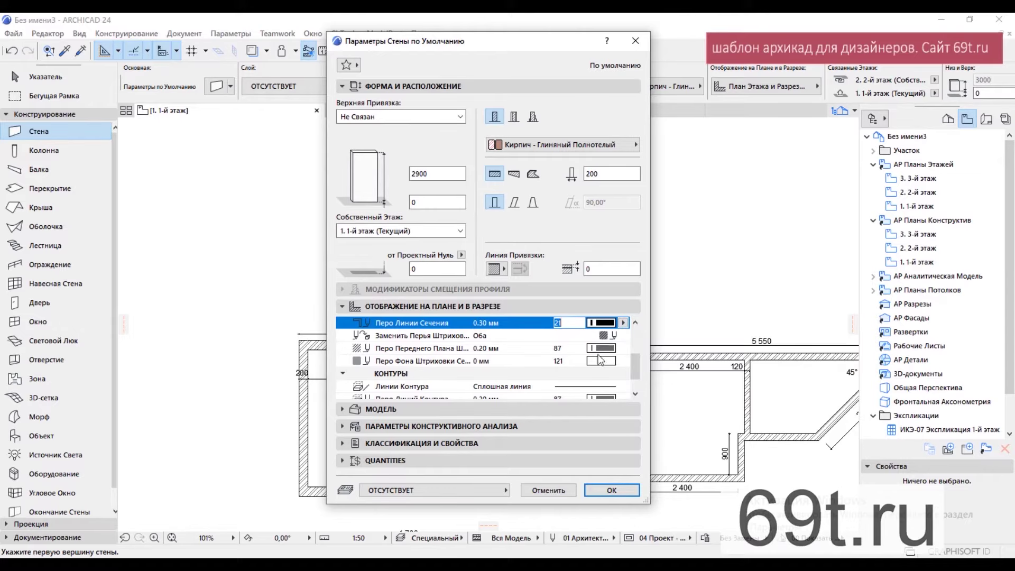
pyautogui.click(478, 490)
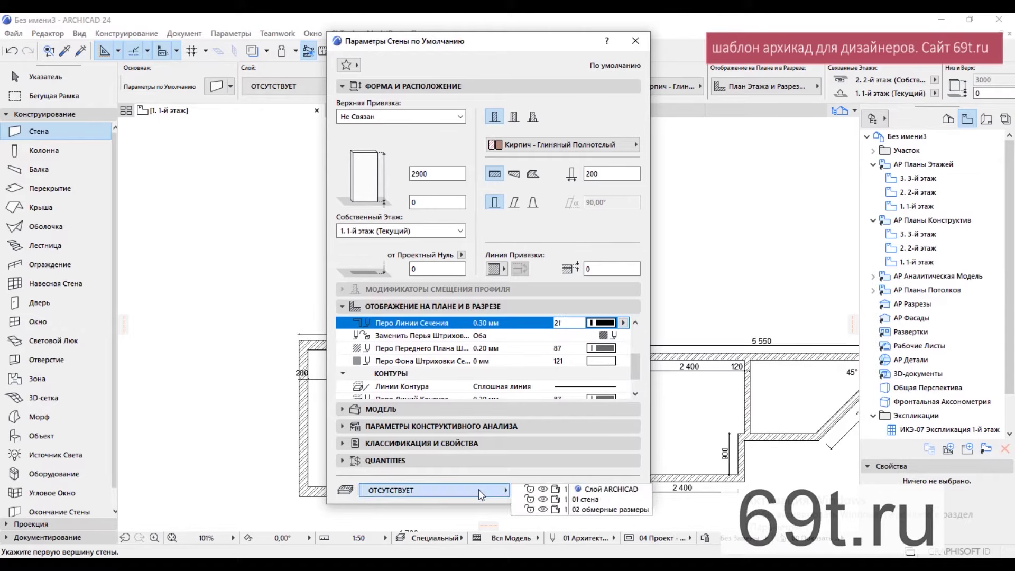
pyautogui.click(572, 500)
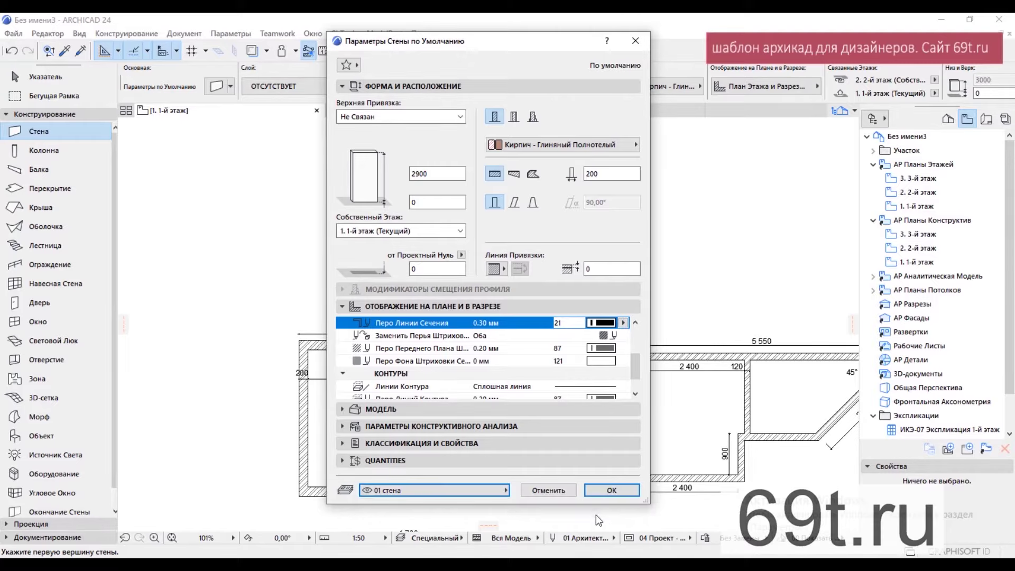
pyautogui.click(611, 491)
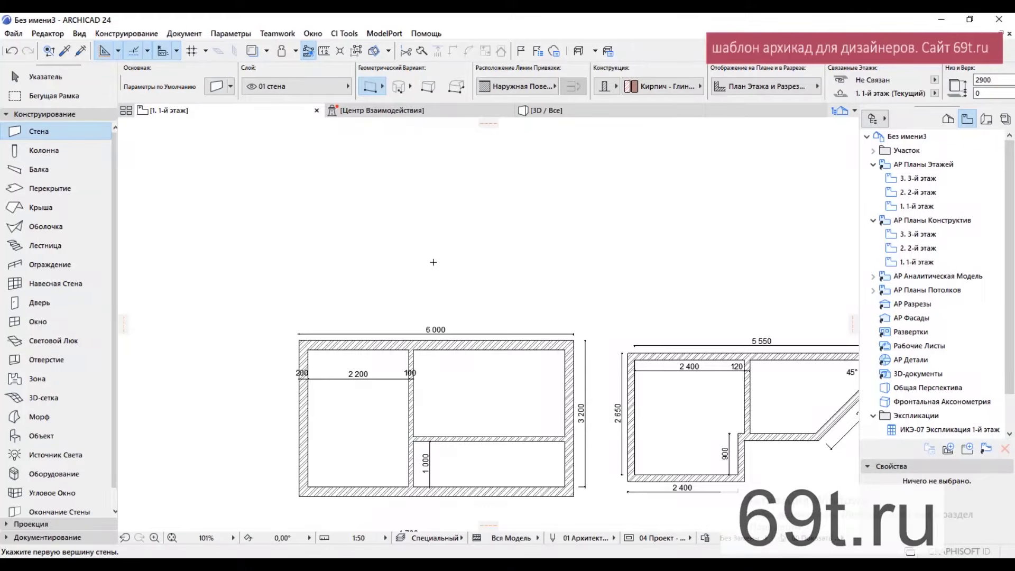
# Step: Draw a single straight horizontal wall 6000 long above the rectangular sample plan
pyautogui.scroll(3, 404, 296)
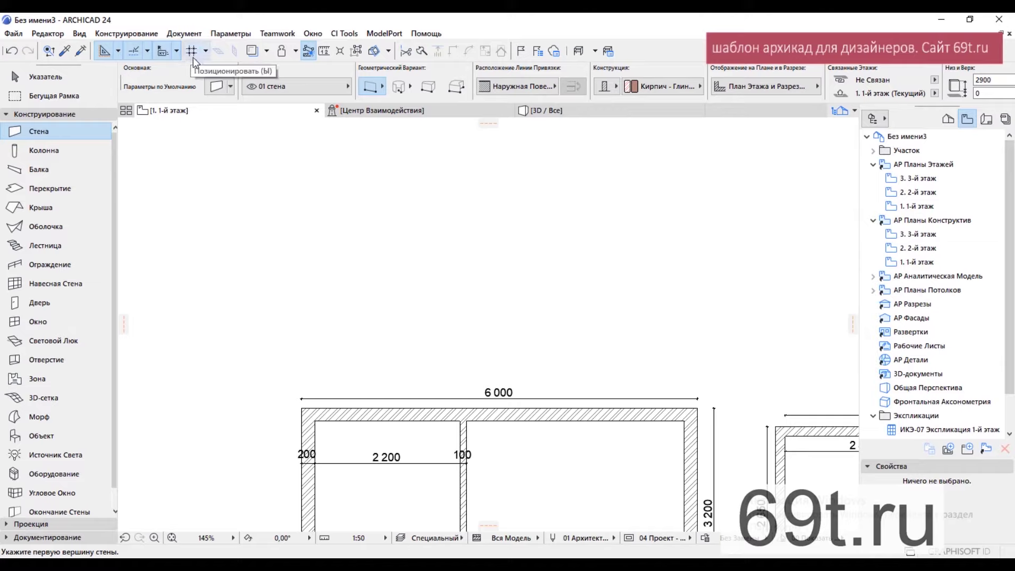
pyautogui.click(372, 89)
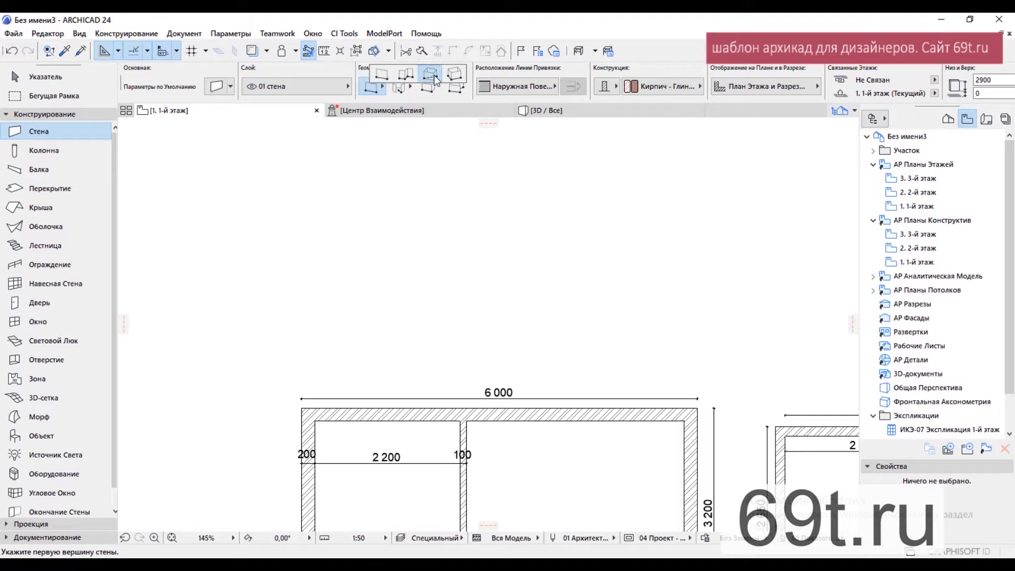
pyautogui.click(386, 72)
pyautogui.scroll(2, 358, 297)
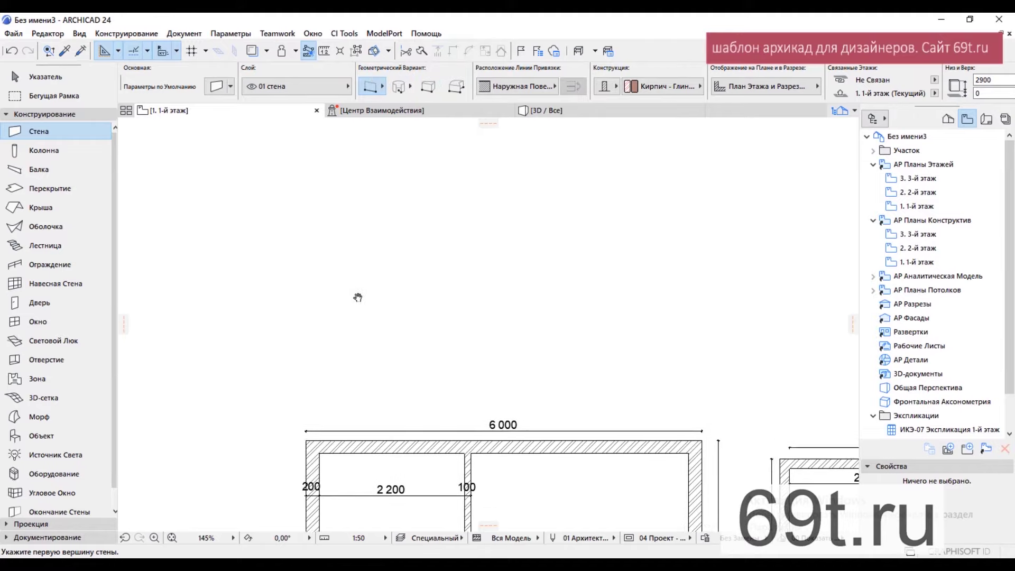
pyautogui.click(295, 151)
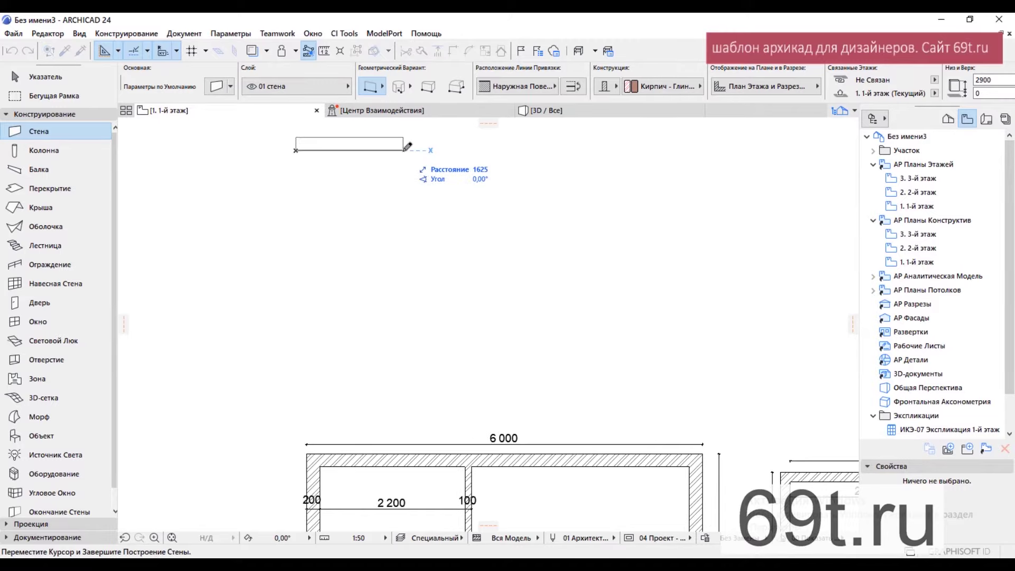
pyautogui.write('6000')
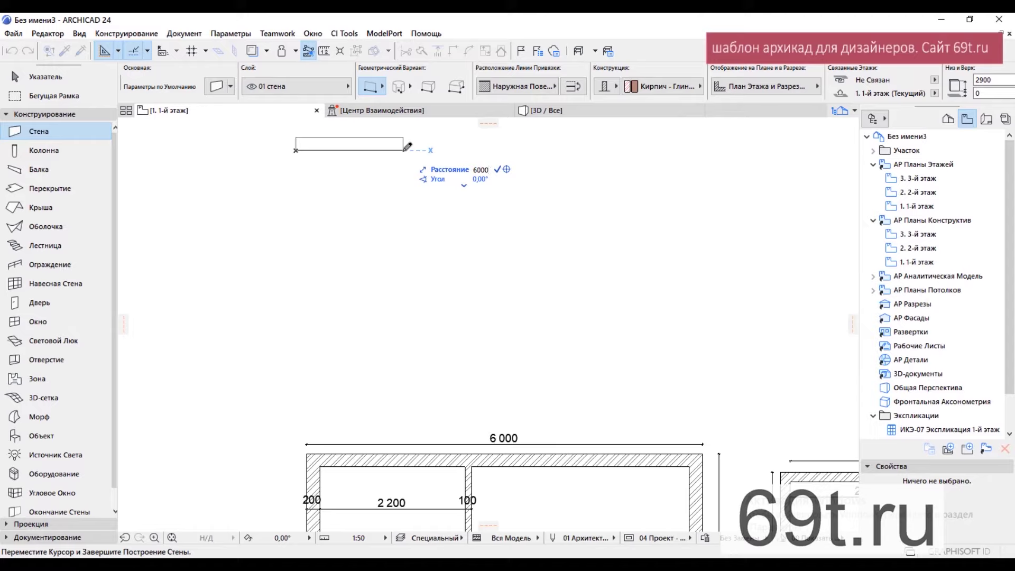
pyautogui.press('Return')
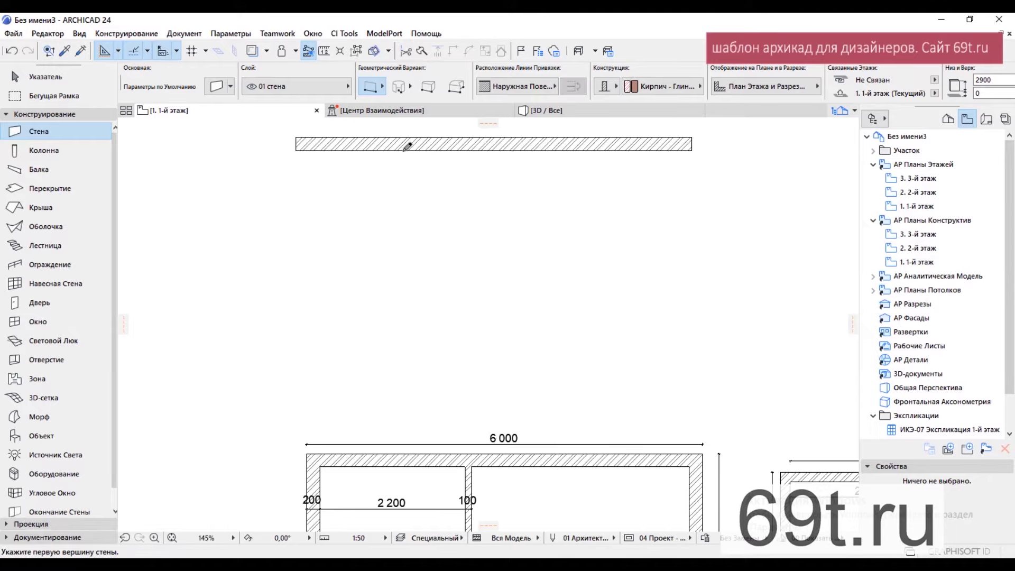
# Step: Examine the sample plan's right-hand outer wall and its height dimension, comparing its upper corner with the end of the new wall
pyautogui.scroll(-4, 657, 215)
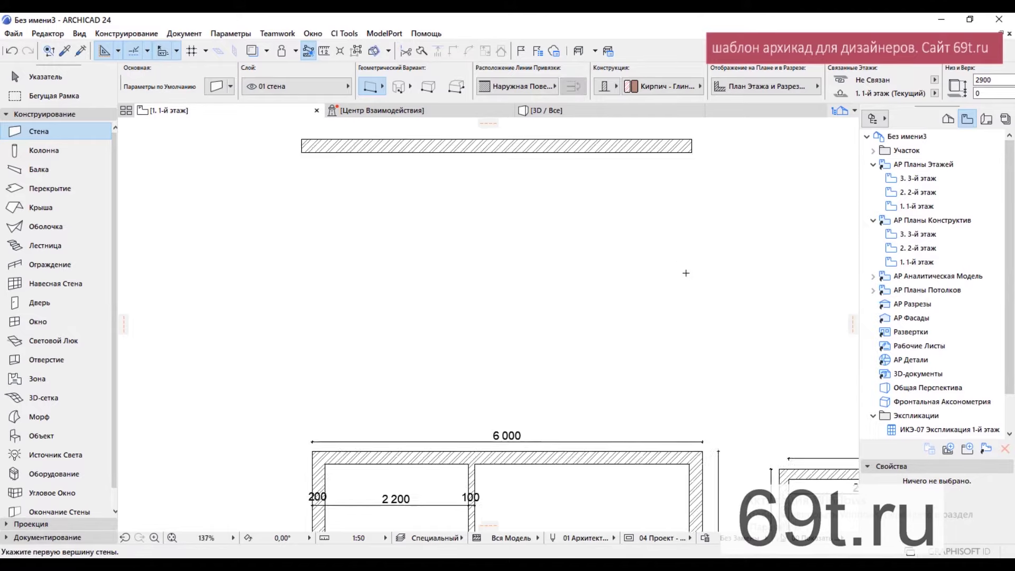
pyautogui.moveTo(650, 265); pyautogui.dragTo(647, 297, button='middle')
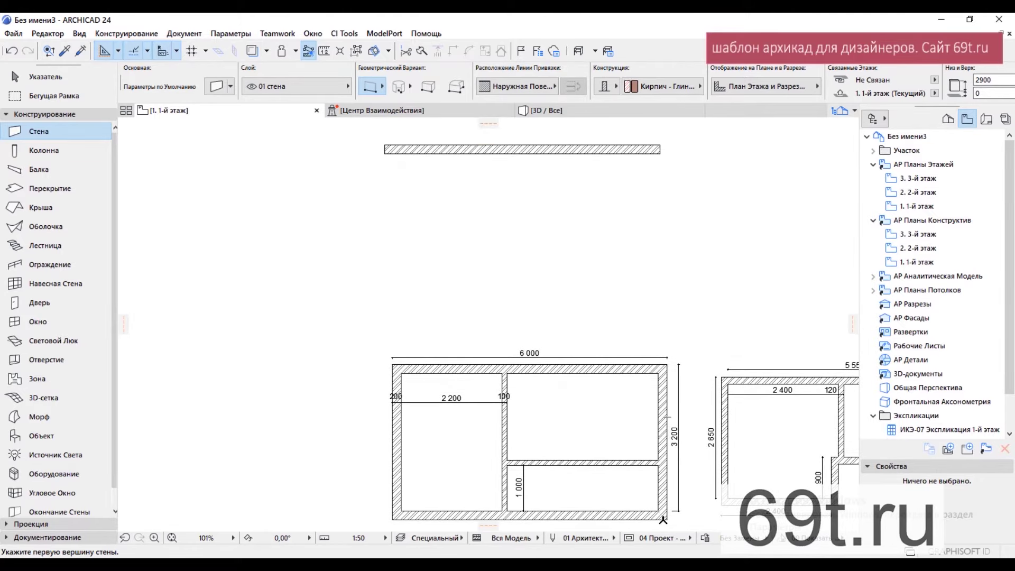
pyautogui.scroll(4, 663, 520)
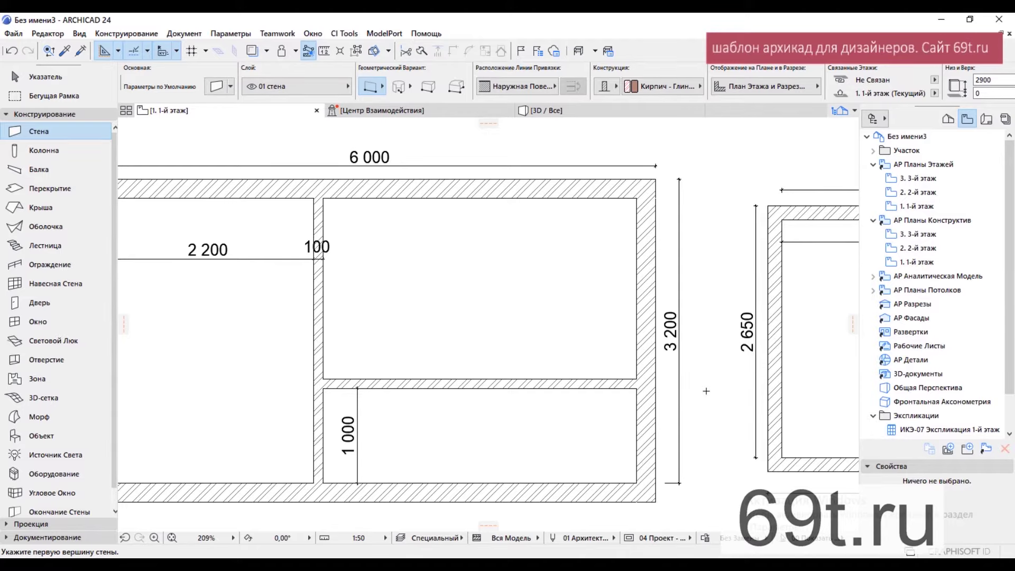
pyautogui.scroll(-4, 684, 188)
pyautogui.moveTo(684, 187); pyautogui.dragTo(668, 403, button='middle')
pyautogui.scroll(3, 647, 205)
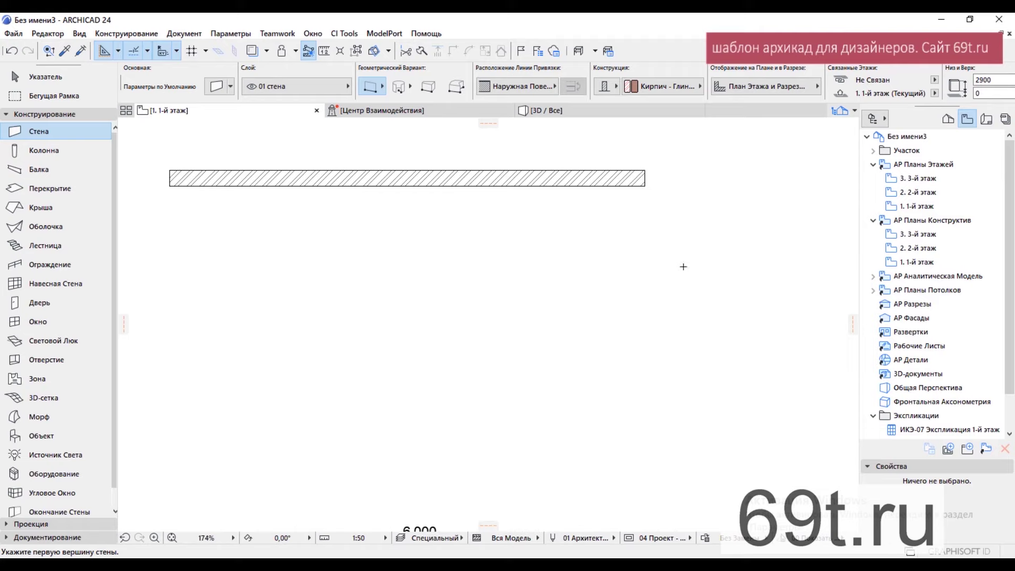
pyautogui.scroll(-2, 648, 411)
pyautogui.moveTo(648, 410); pyautogui.dragTo(602, 178, button='middle')
pyautogui.scroll(-1, 603, 178)
pyautogui.scroll(3, 602, 178)
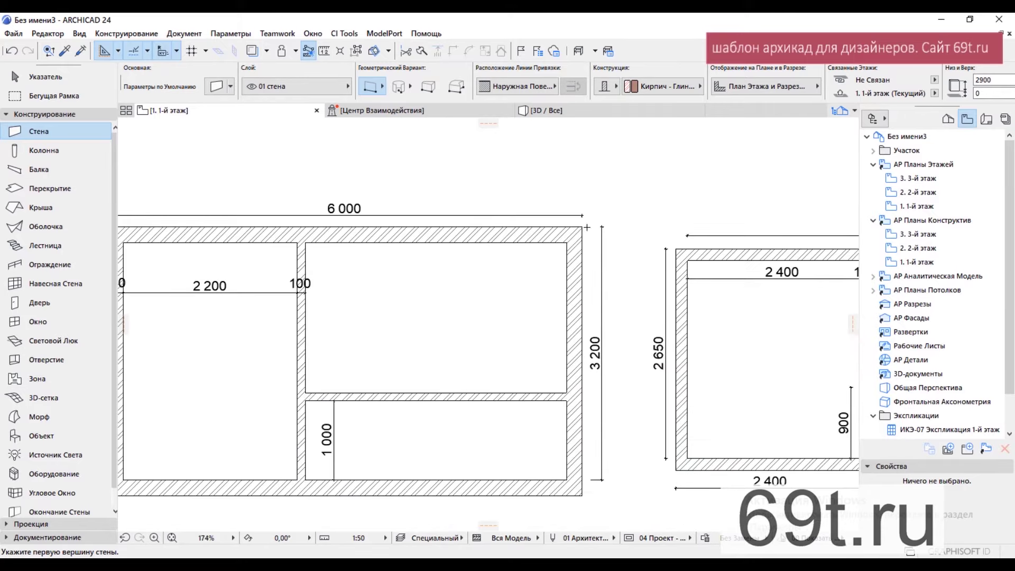
pyautogui.moveTo(693, 184); pyautogui.dragTo(694, 516, button='middle')
pyautogui.scroll(-1, 694, 516)
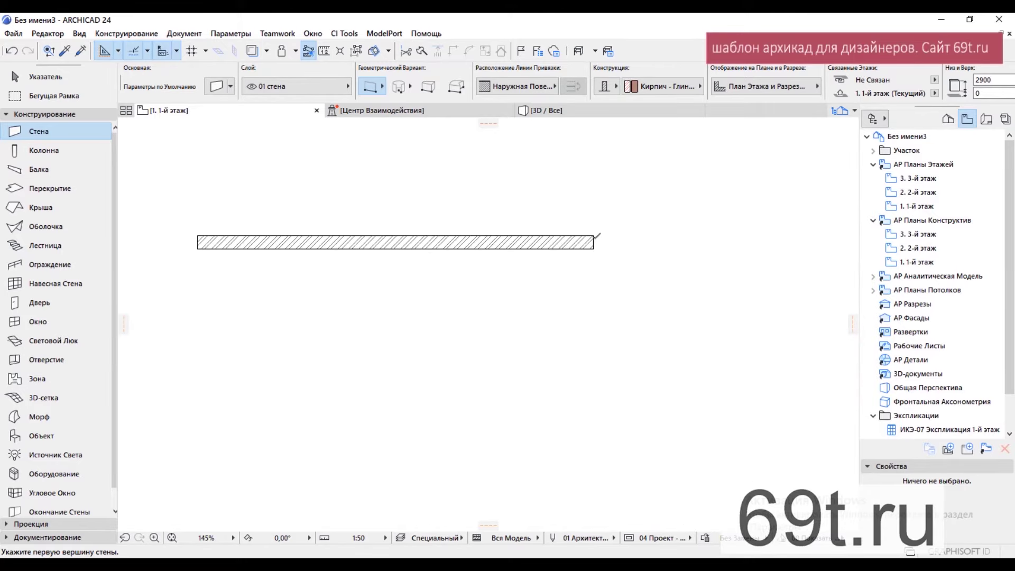
# Step: Draw a vertical wall downward from the upper right corner of the 6000 wall, and compare the result with the sample plan
pyautogui.click(593, 236)
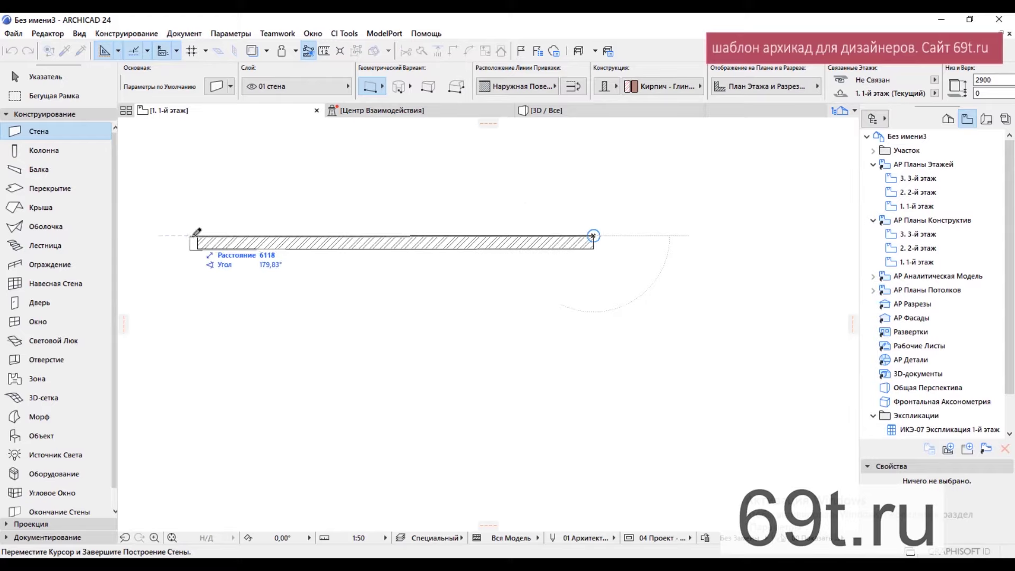
pyautogui.doubleClick(607, 402)
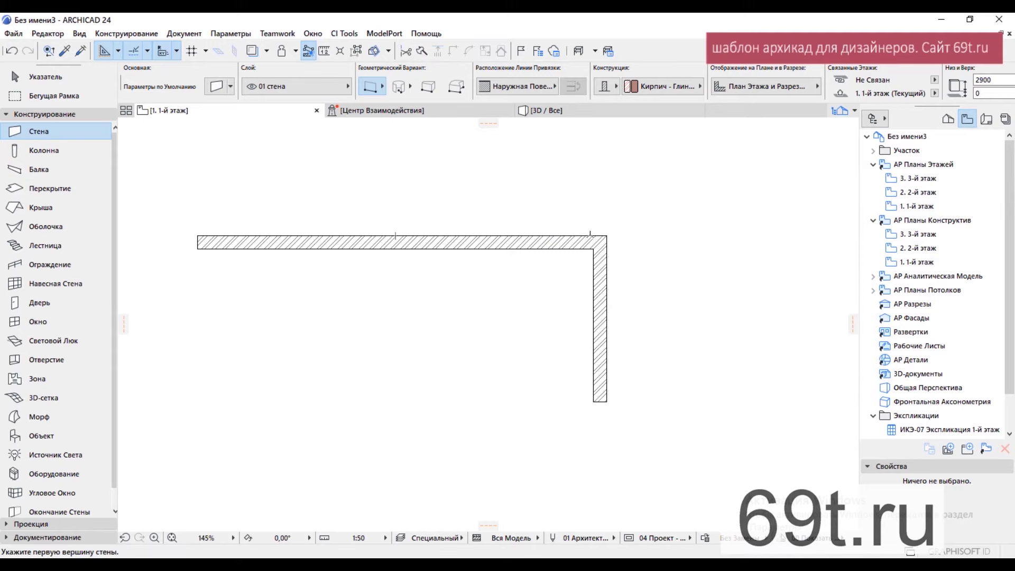
pyautogui.scroll(-3, 614, 339)
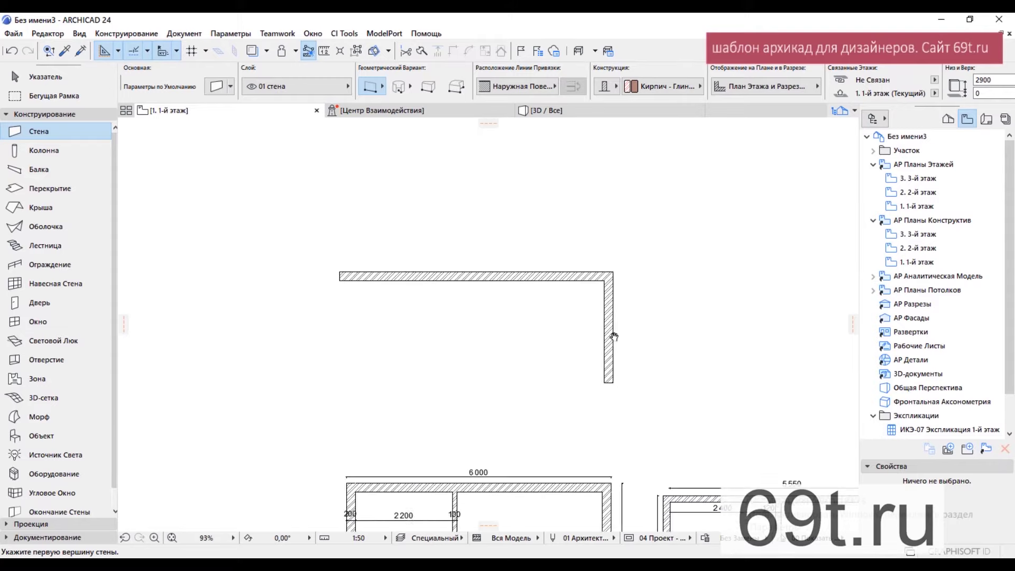
pyautogui.moveTo(613, 337); pyautogui.dragTo(591, 189, button='middle')
pyautogui.scroll(2, 458, 296)
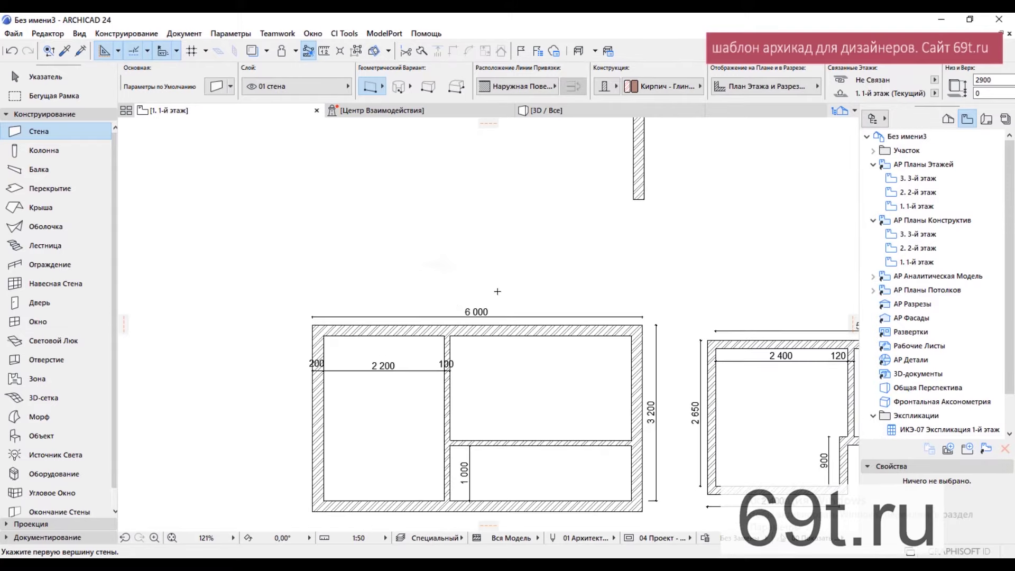
pyautogui.scroll(-2, 497, 291)
pyautogui.scroll(2, 552, 233)
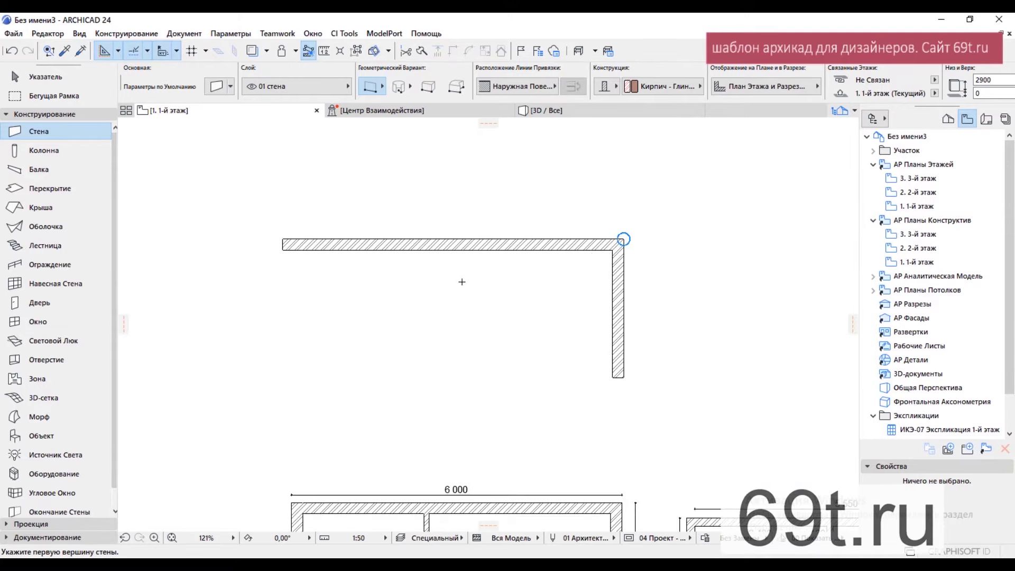
pyautogui.moveTo(437, 312); pyautogui.dragTo(452, 287, button='middle')
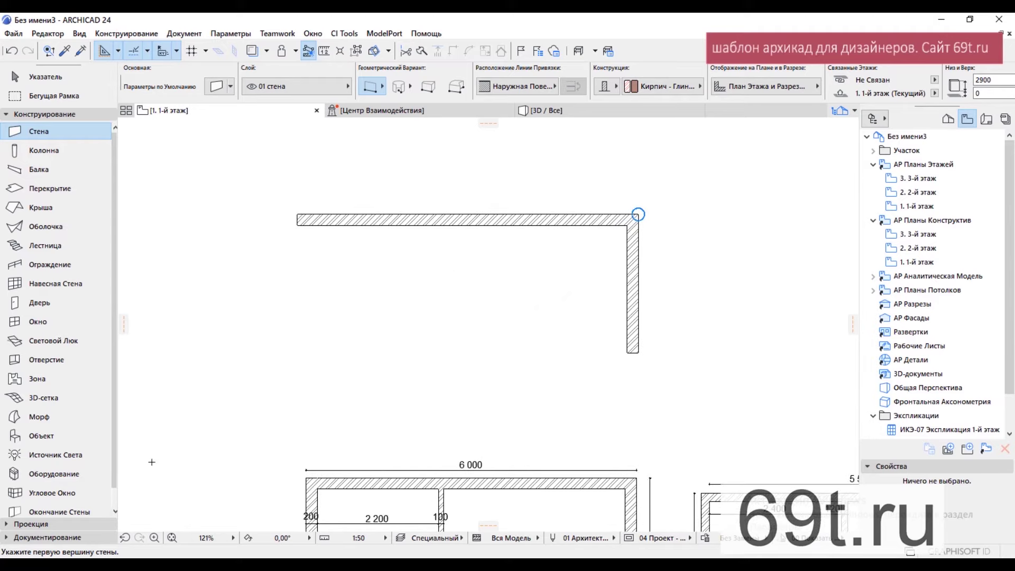
# Step: In the default linear dimension settings, set the dimension line, witness line and text pens to 1
pyautogui.click(44, 537)
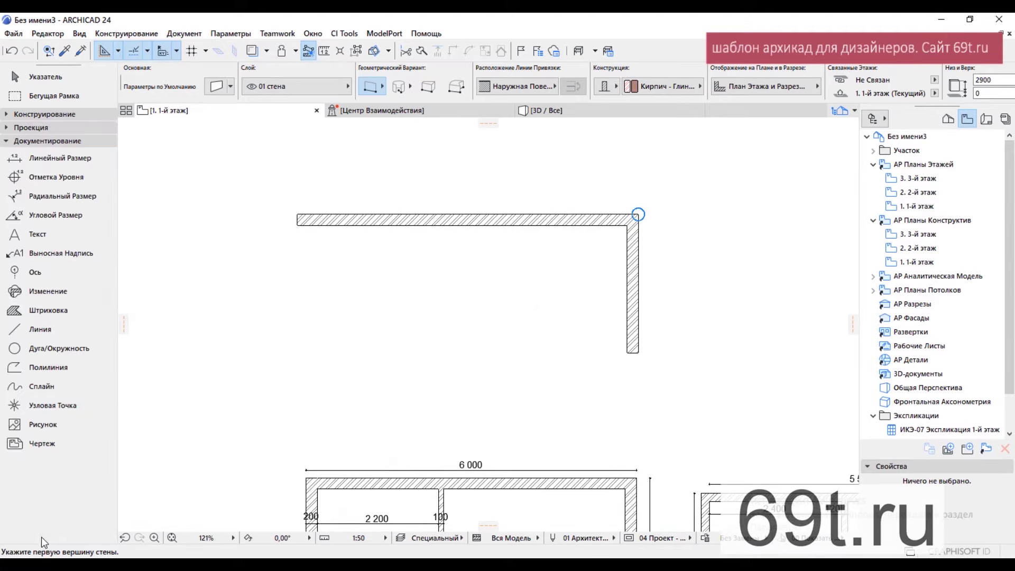
pyautogui.click(45, 159)
pyautogui.click(215, 87)
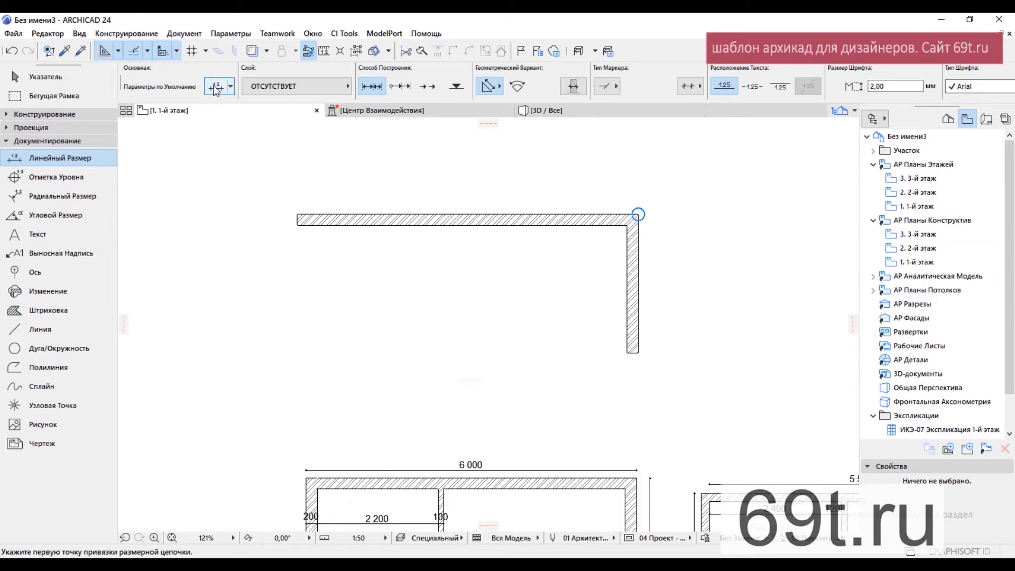
pyautogui.click(649, 165)
pyautogui.click(667, 160)
pyautogui.click(649, 198)
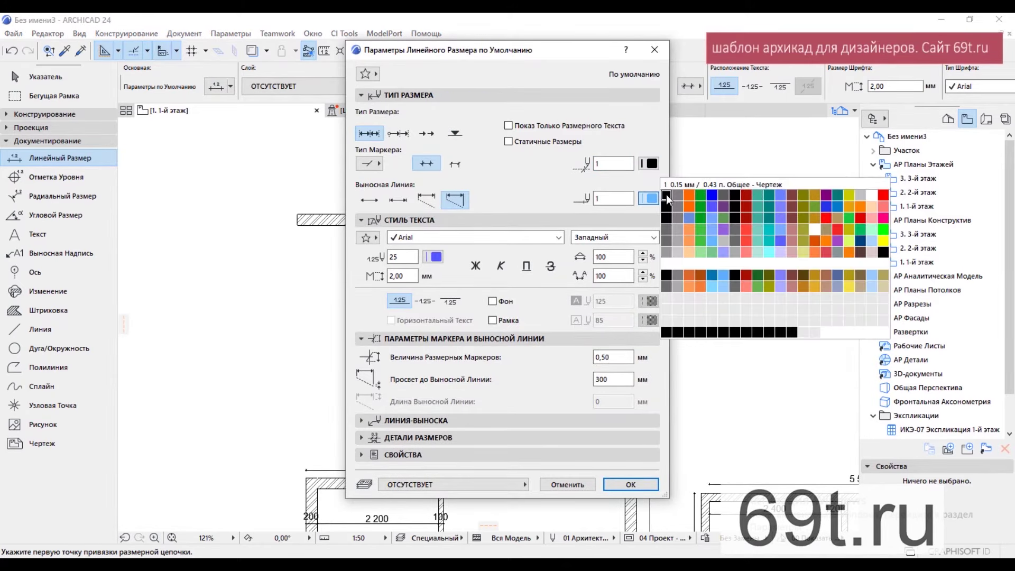
pyautogui.click(666, 196)
pyautogui.click(436, 257)
pyautogui.click(456, 257)
# Step: Keep the dimension text size at 2,00 mm and marker size at 0,50 mm, assign the layer 02 обмерные размеры, and apply the settings
pyautogui.moveTo(406, 276); pyautogui.dragTo(382, 278)
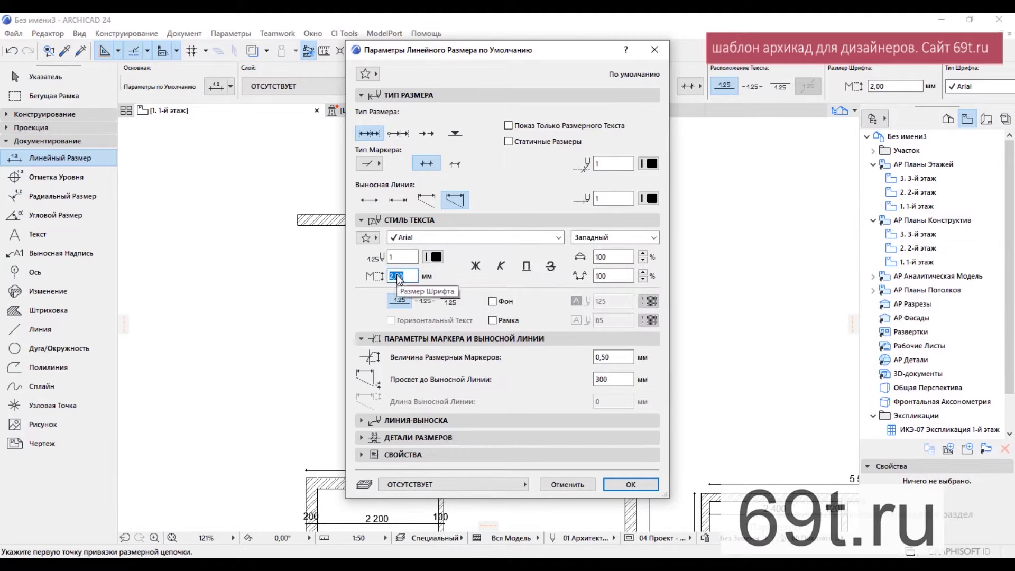
pyautogui.moveTo(618, 358); pyautogui.dragTo(595, 359)
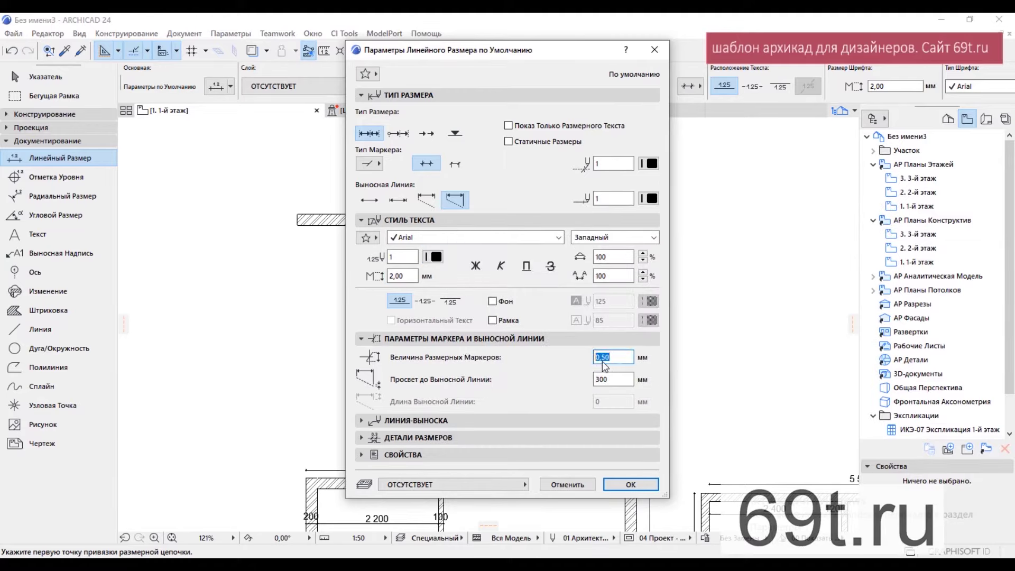
pyautogui.click(525, 486)
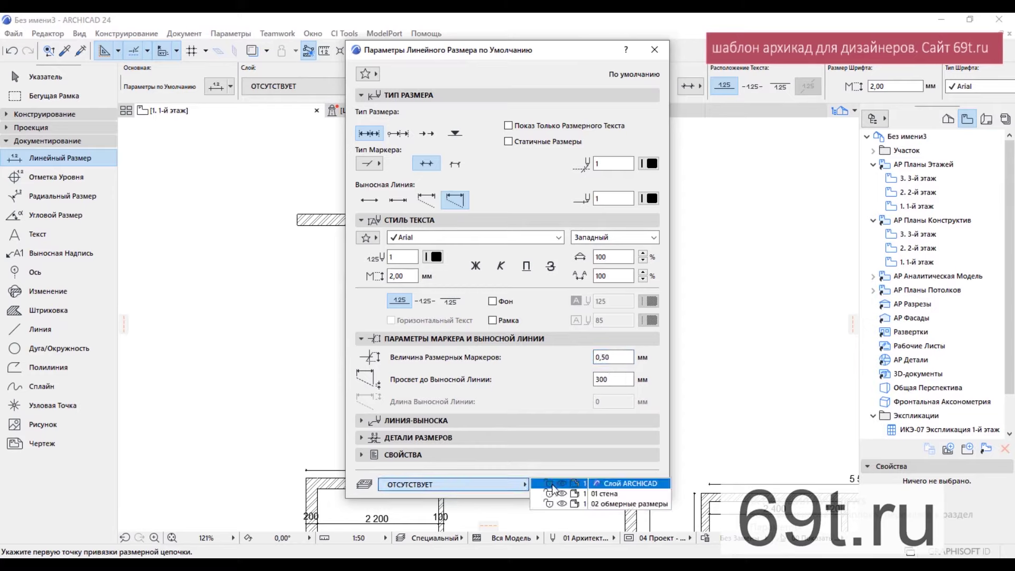
pyautogui.click(576, 505)
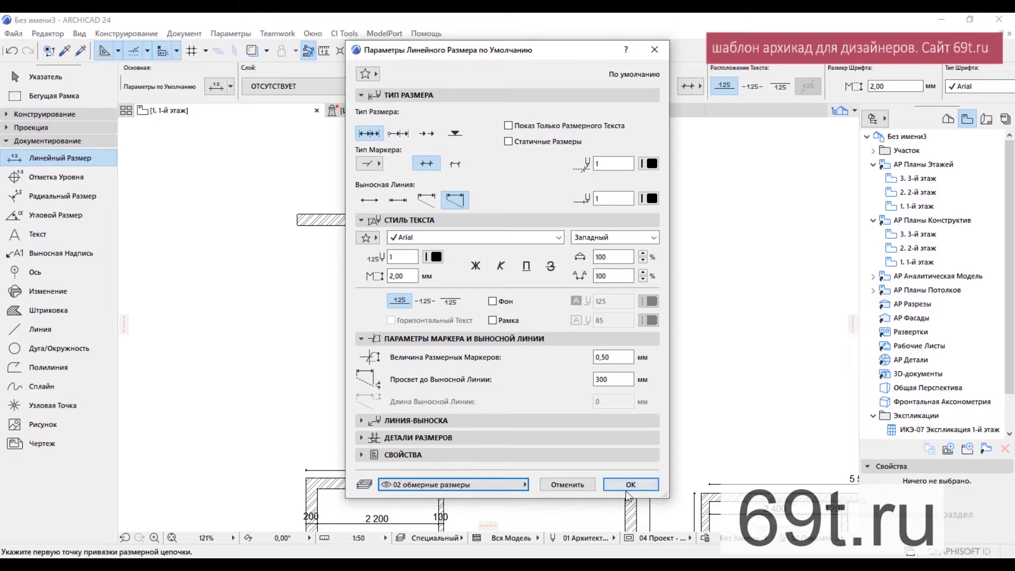
pyautogui.press('Return')
pyautogui.moveTo(522, 275); pyautogui.dragTo(520, 316, button='middle')
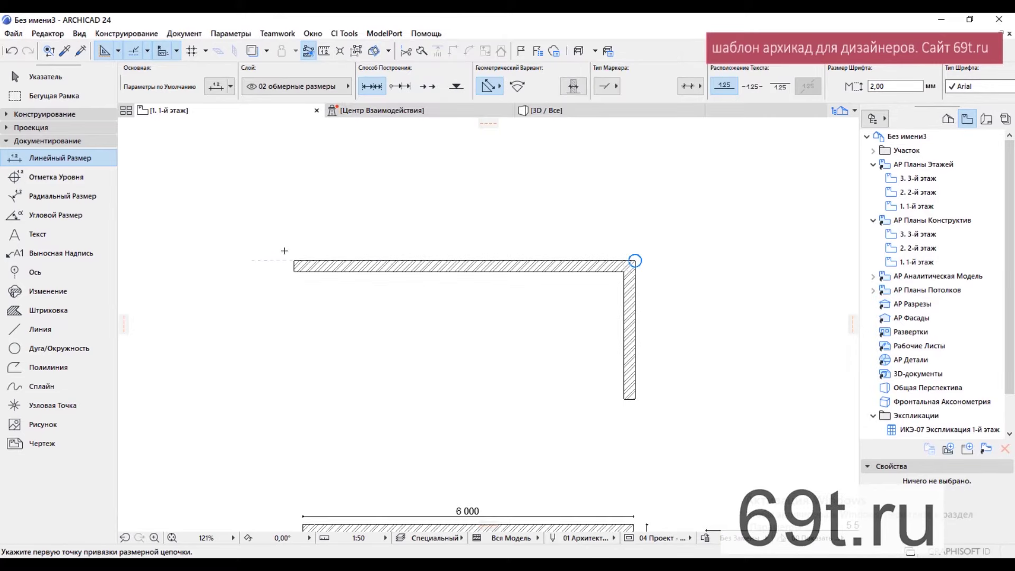
# Step: Add a horizontal linear dimension above the upper wall, from its outer left corner to the outer corner of the vertical wall
pyautogui.click(294, 261)
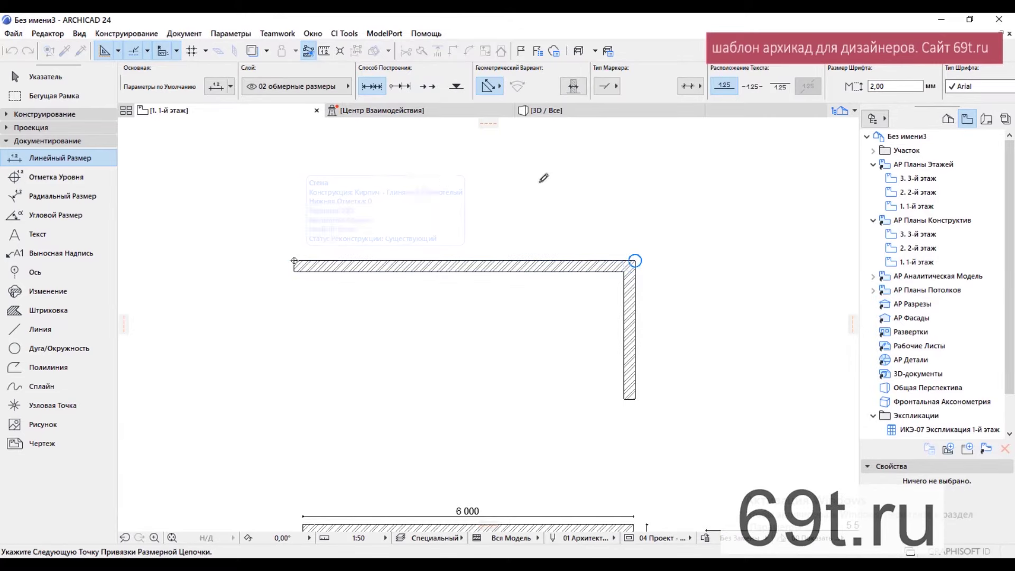
pyautogui.click(636, 260)
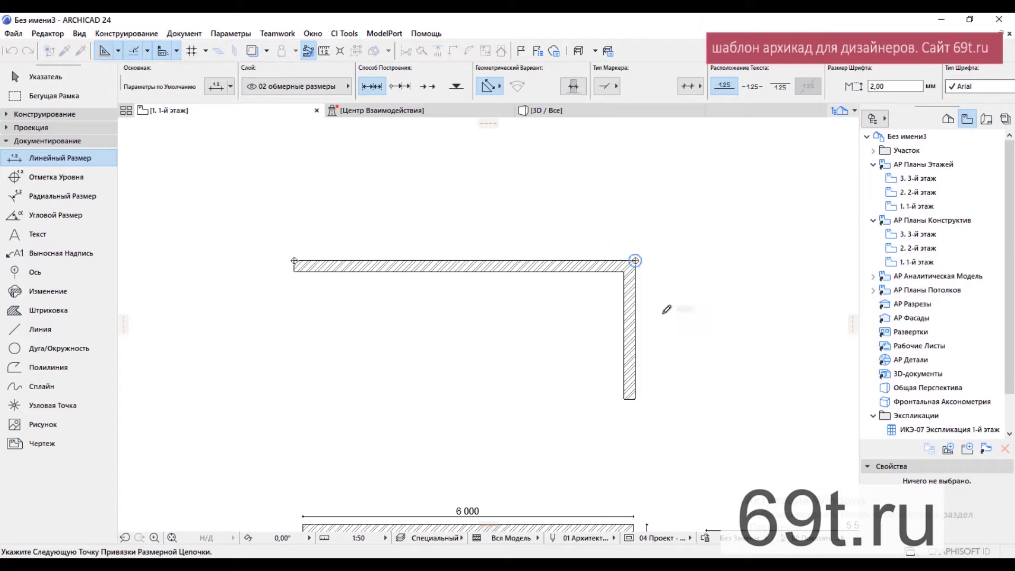
pyautogui.rightClick(613, 185)
pyautogui.click(638, 266)
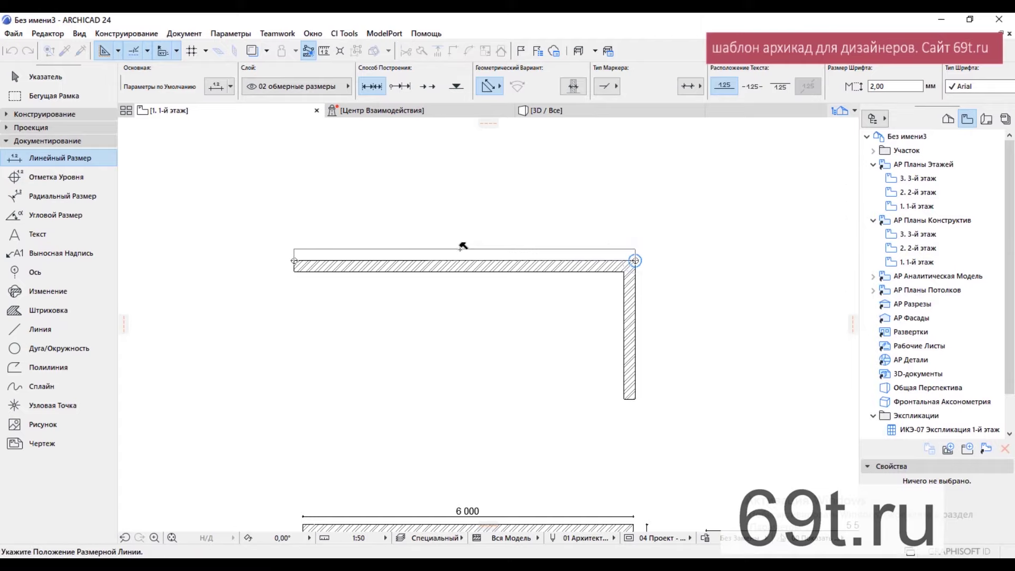
pyautogui.click(464, 249)
pyautogui.moveTo(454, 236); pyautogui.dragTo(438, 193, button='middle')
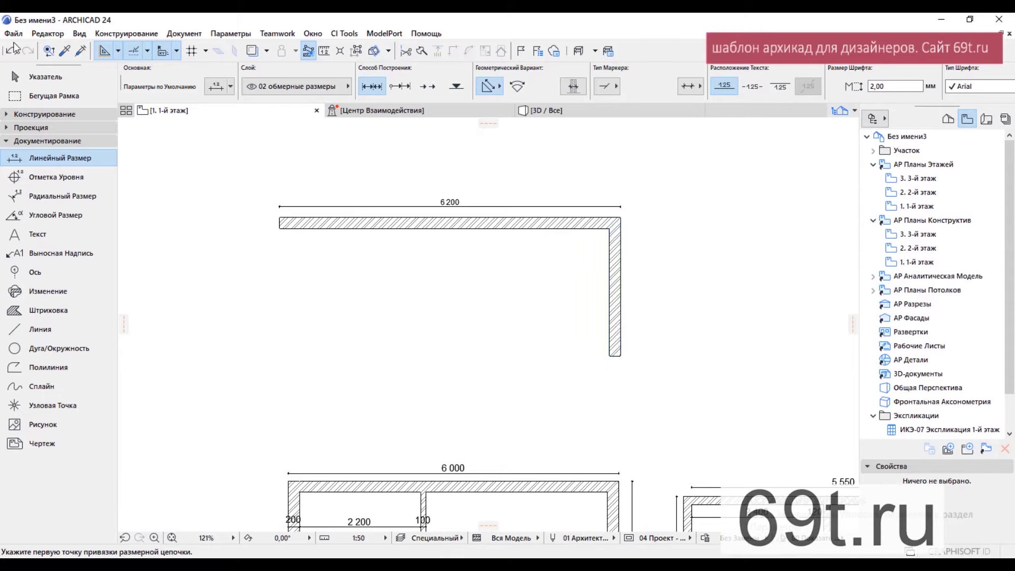
# Step: Undo the dimension and the vertical wall attached to the upper wall
pyautogui.click(12, 51)
pyautogui.click(12, 52)
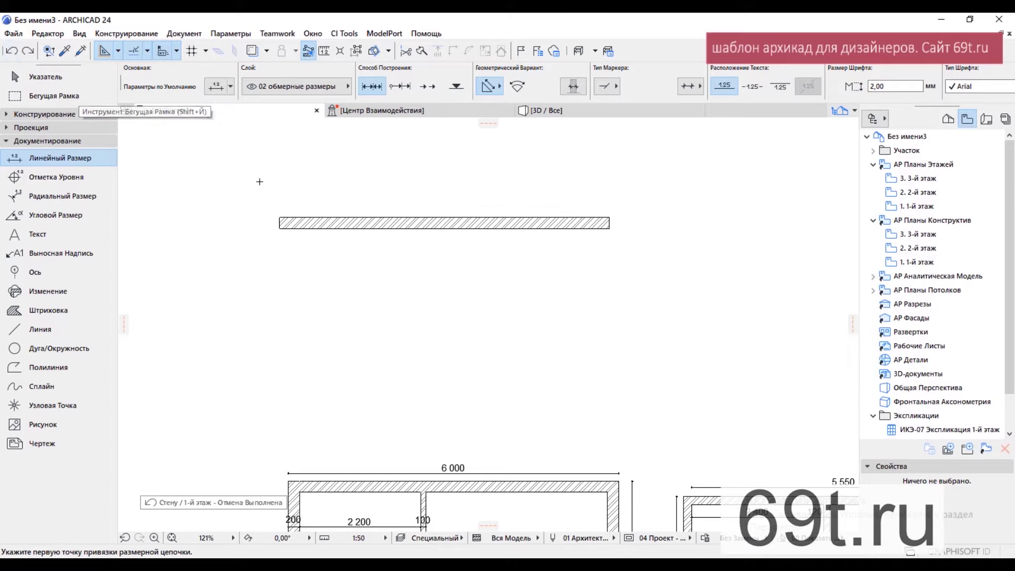
# Step: Draw a 3200 wall vertically downward from the upper wall's right outer corner, with the reference line set to Внутренняя Поверхность
pyautogui.click(49, 116)
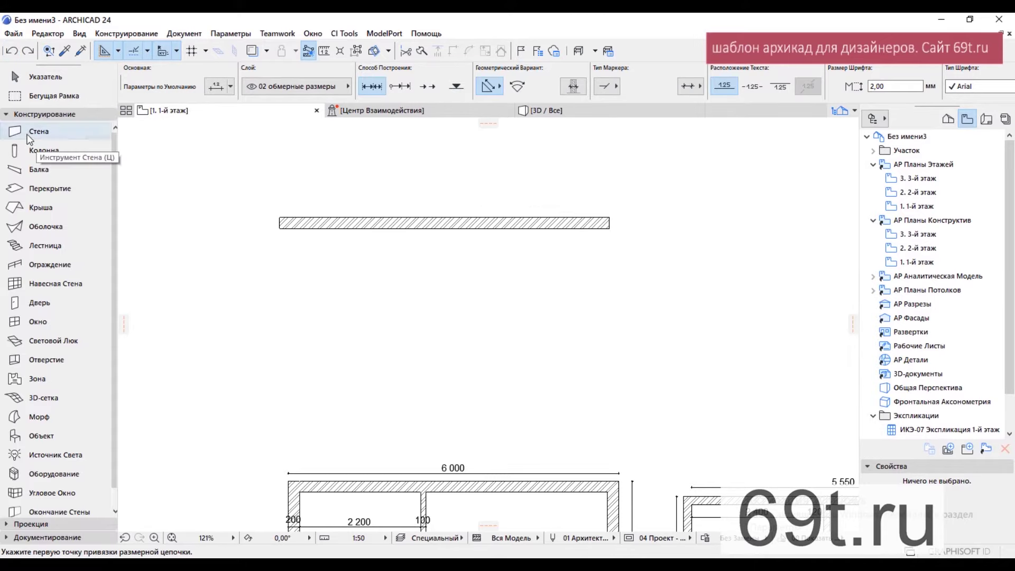
pyautogui.click(32, 131)
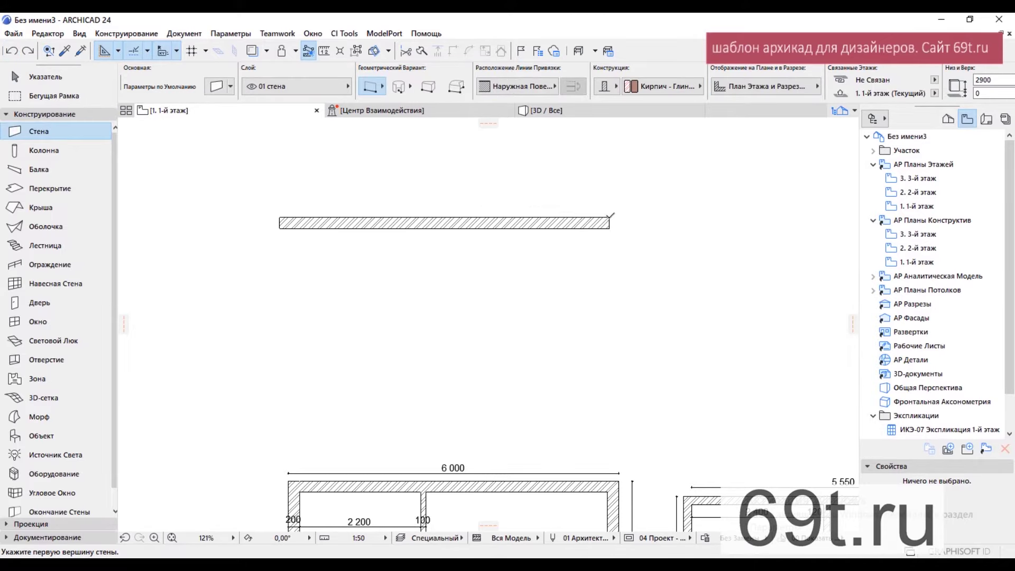
pyautogui.click(609, 217)
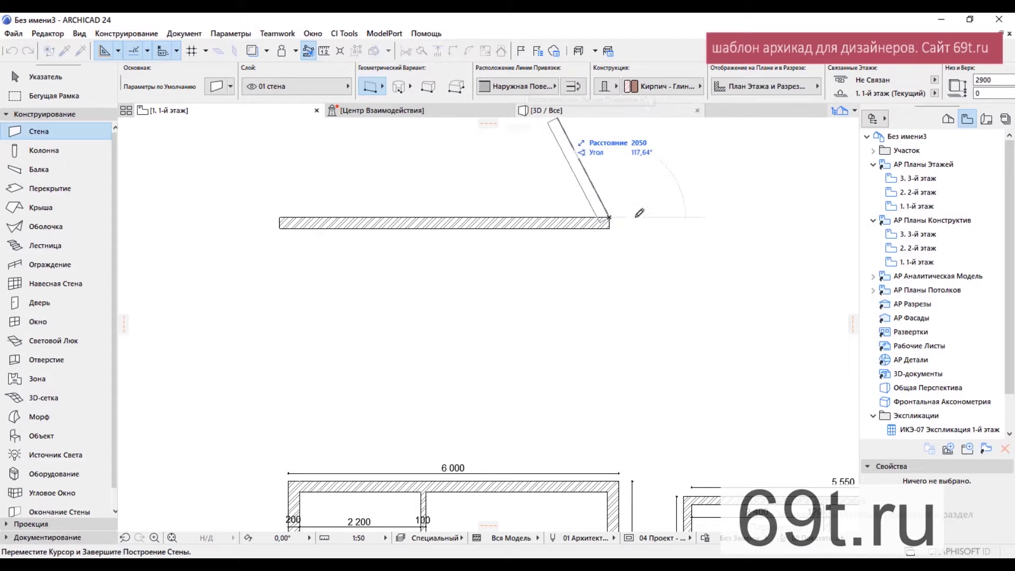
pyautogui.click(531, 87)
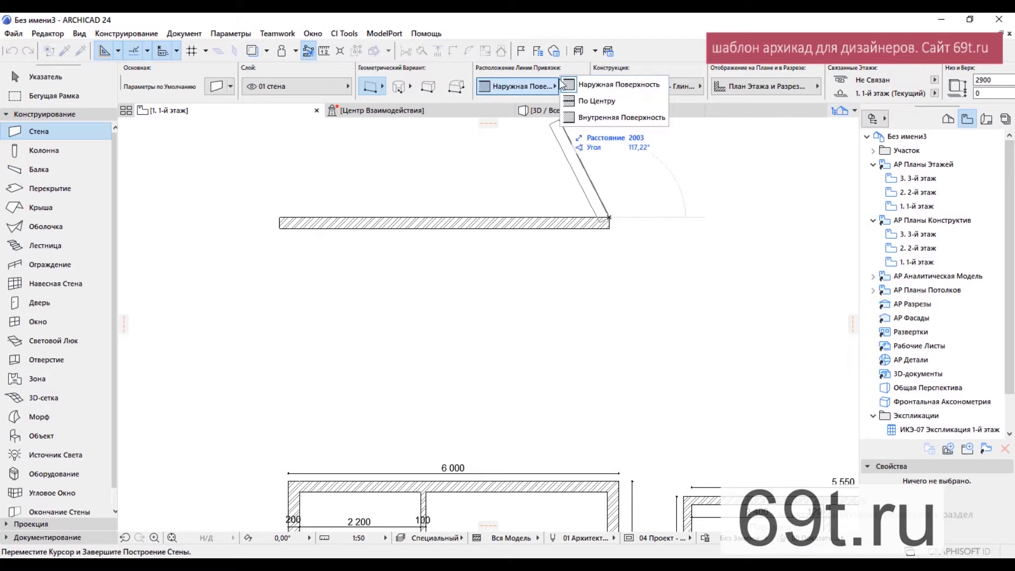
pyautogui.click(579, 119)
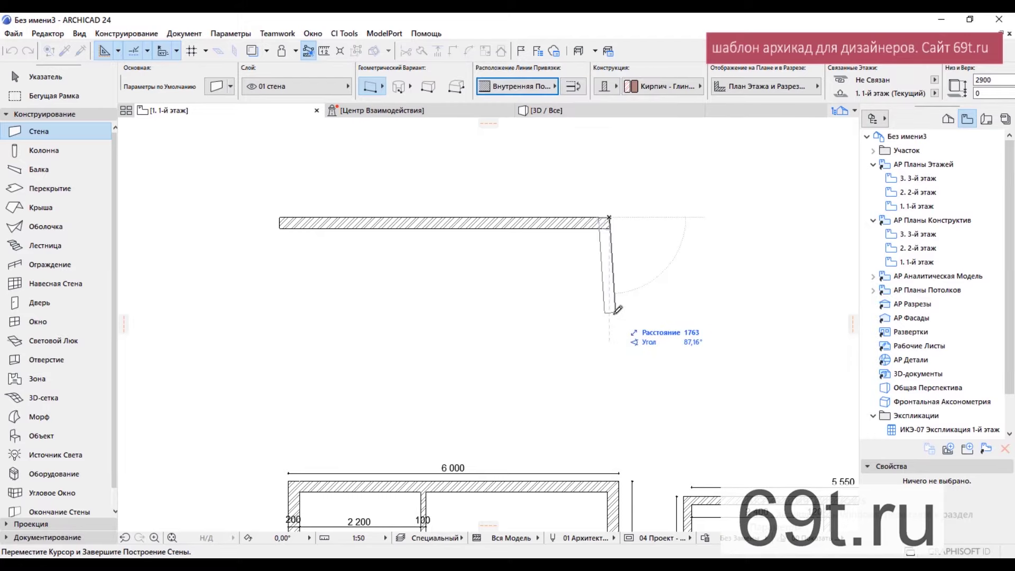
pyautogui.click(544, 89)
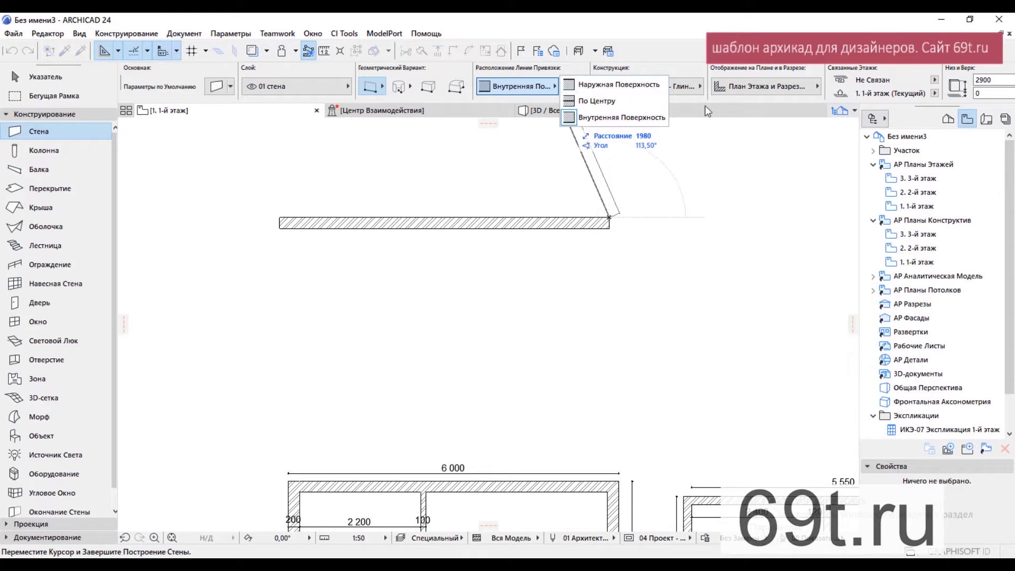
pyautogui.click(637, 323)
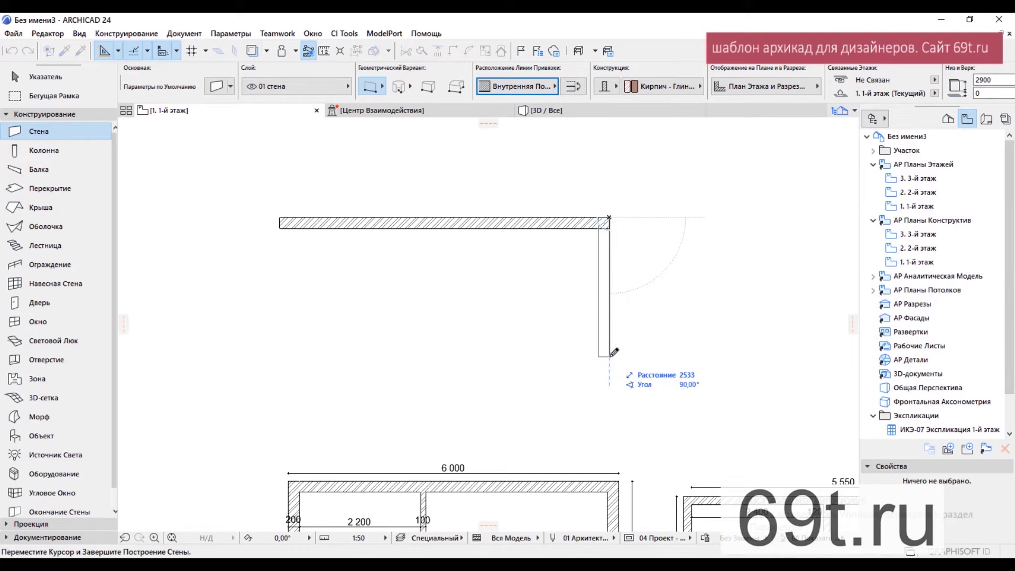
pyautogui.moveTo(613, 351); pyautogui.dragTo(597, 278, button='middle')
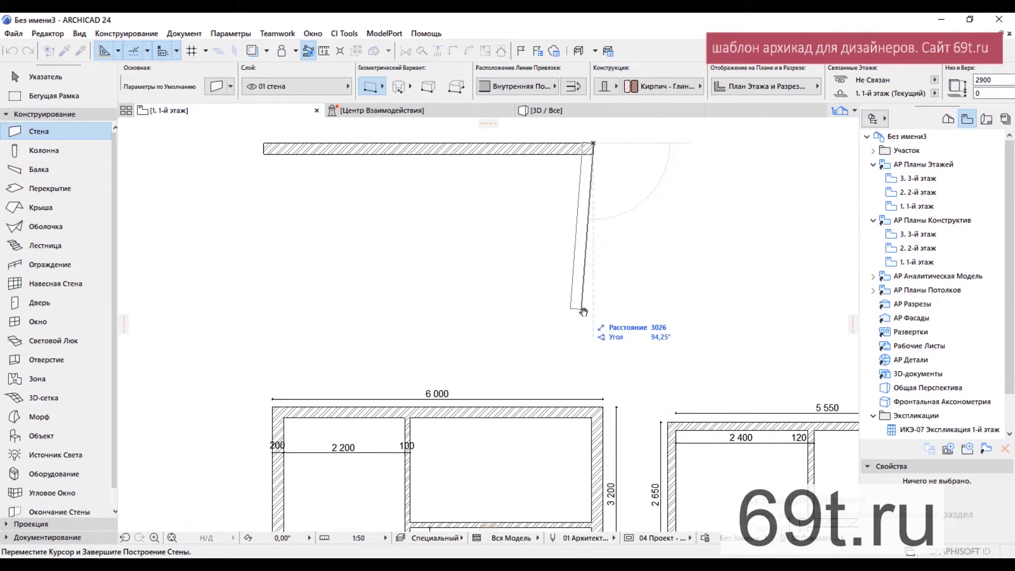
pyautogui.write('3 2')
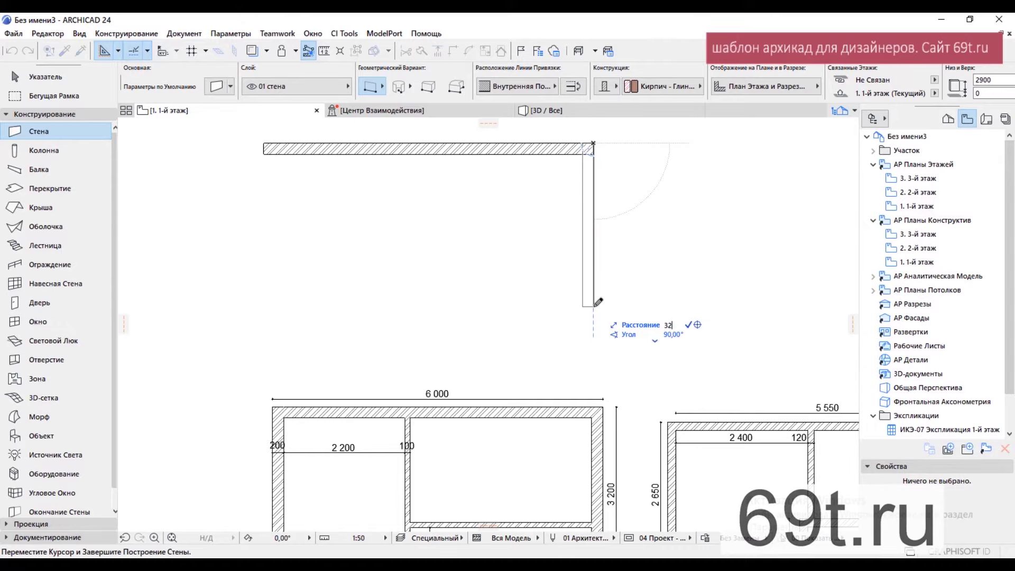
pyautogui.write('00')
pyautogui.press('Return')
# Step: Draw a 6000 horizontal wall leftward from the vertical wall's lower outer corner, with the reference line set to Наружная Поверхность
pyautogui.scroll(-2, 608, 268)
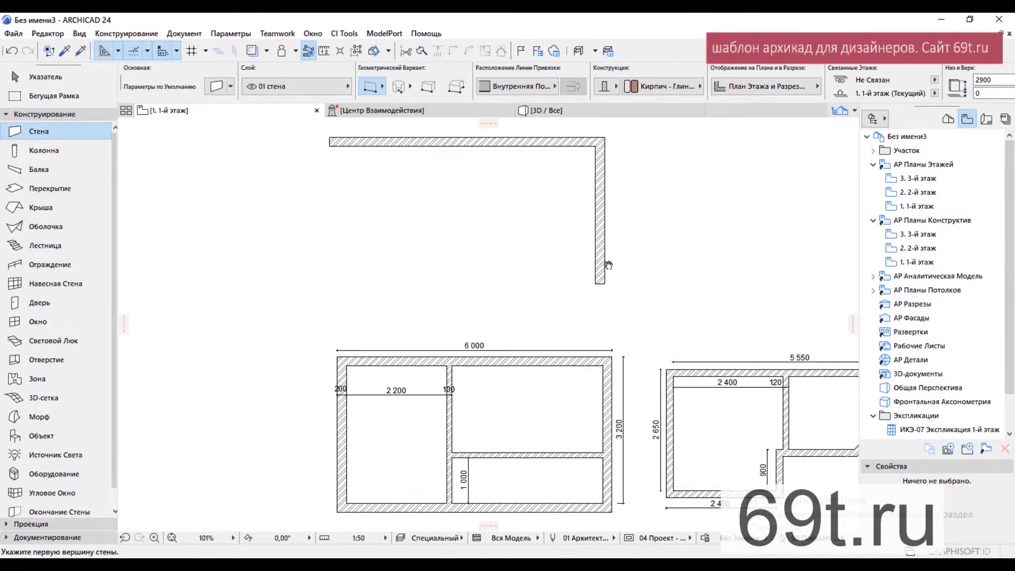
pyautogui.moveTo(637, 318); pyautogui.dragTo(673, 395, button='middle')
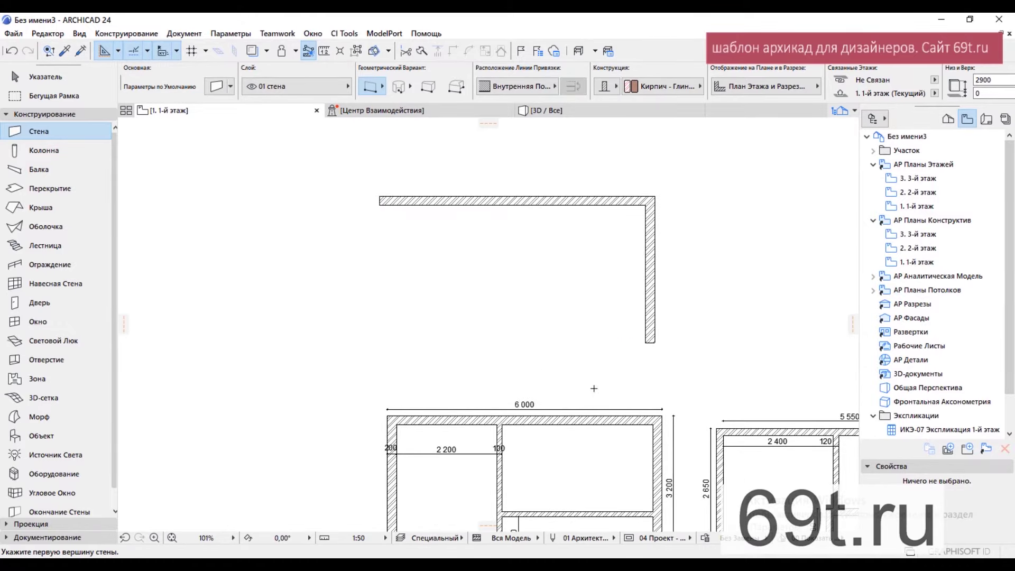
pyautogui.click(656, 342)
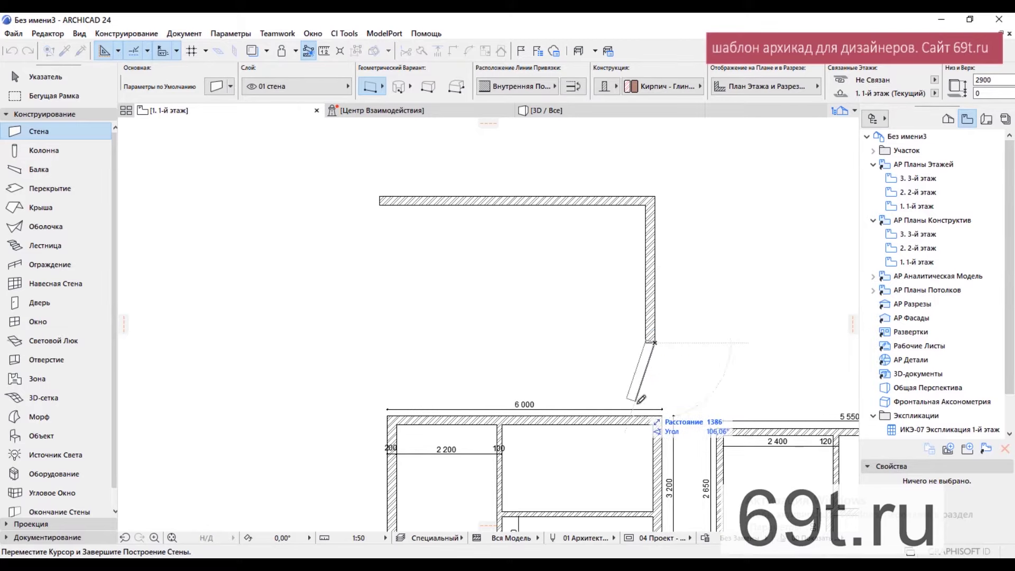
pyautogui.moveTo(640, 412); pyautogui.dragTo(627, 304, button='middle')
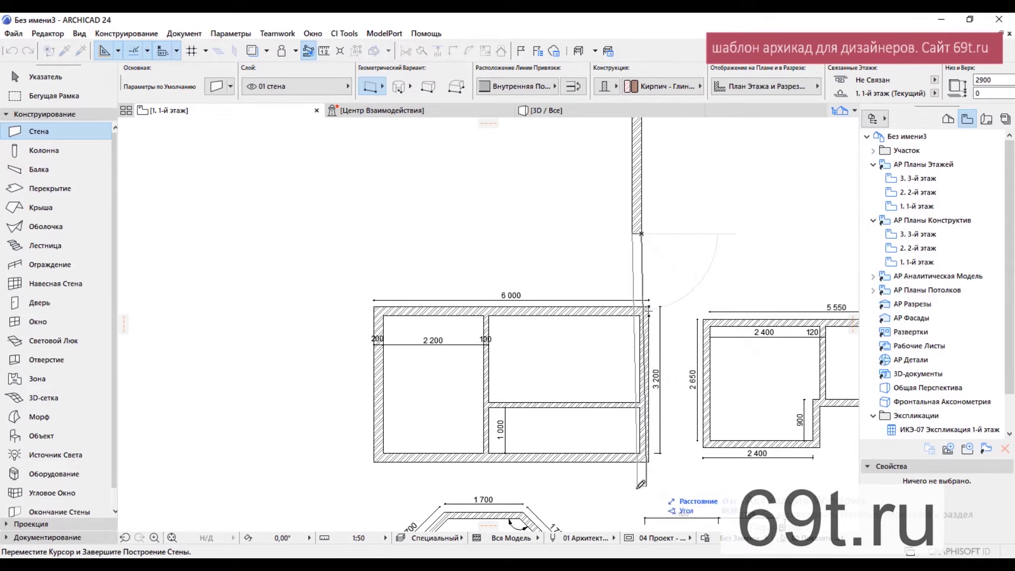
pyautogui.moveTo(496, 290); pyautogui.dragTo(537, 367, button='middle')
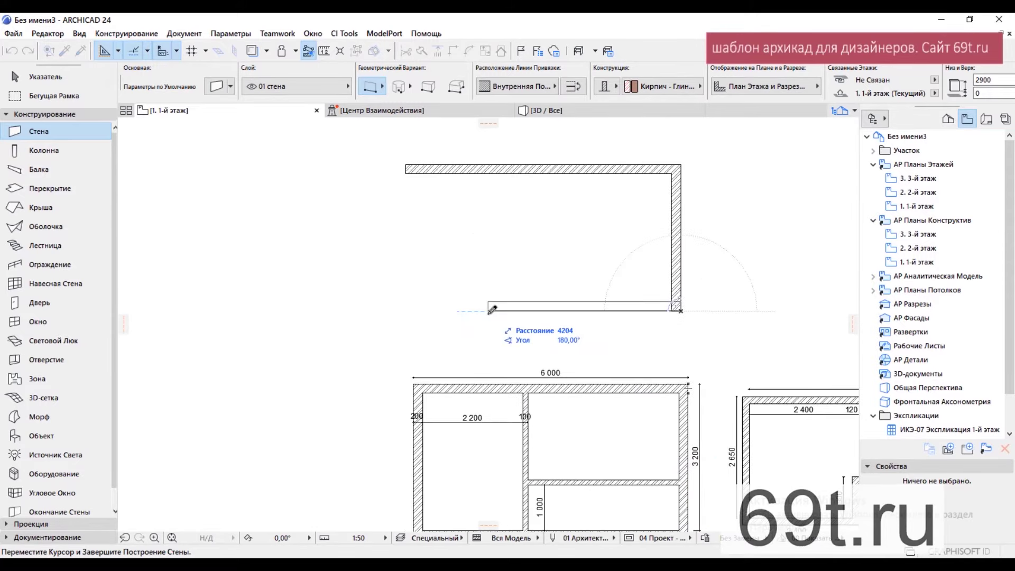
pyautogui.click(521, 88)
pyautogui.click(582, 86)
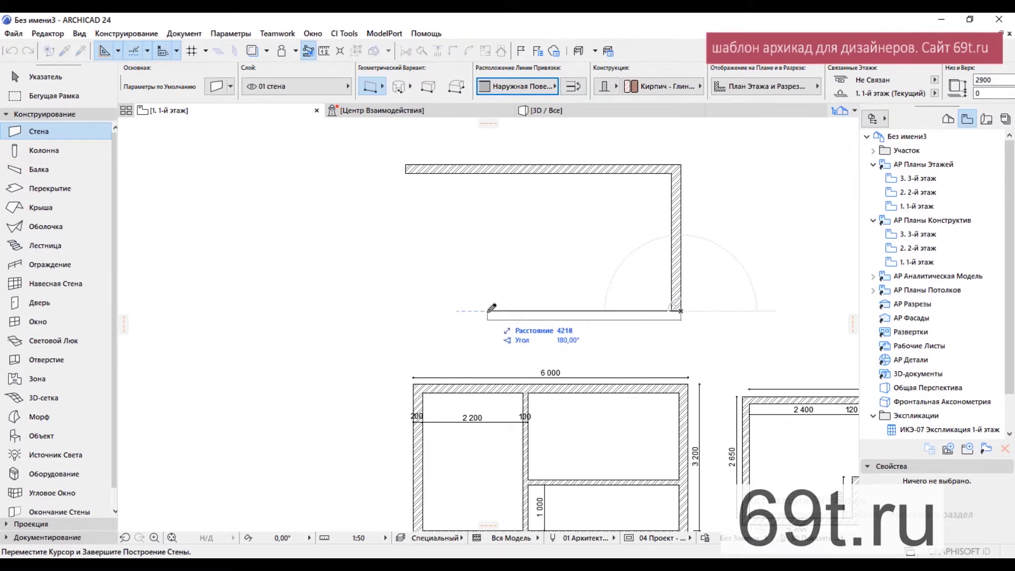
pyautogui.write('600')
pyautogui.press('Return')
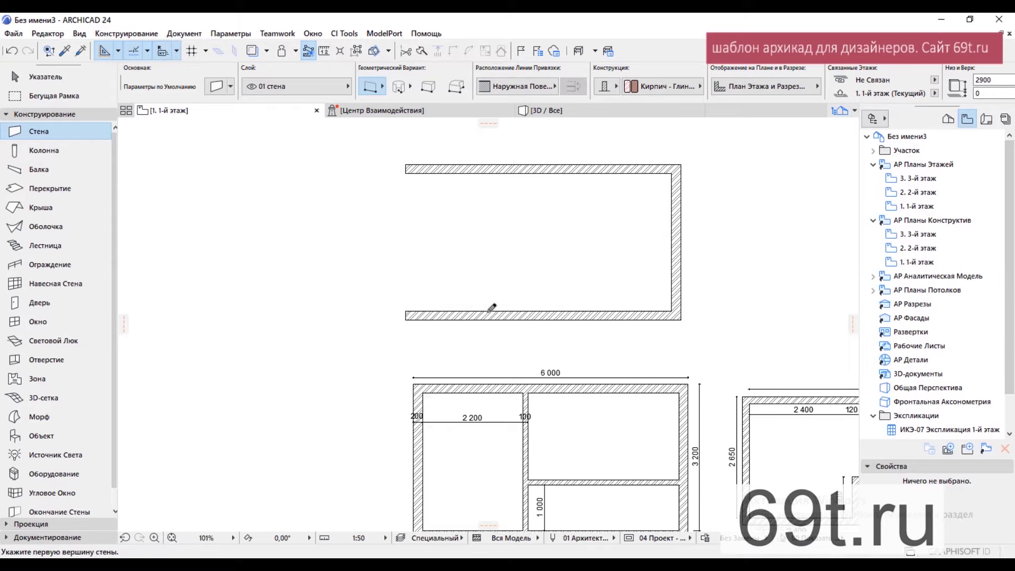
# Step: Close the outline with a left wall from the lower to the upper left outer corner, using the Внутренняя Поверхность reference line
pyautogui.click(406, 318)
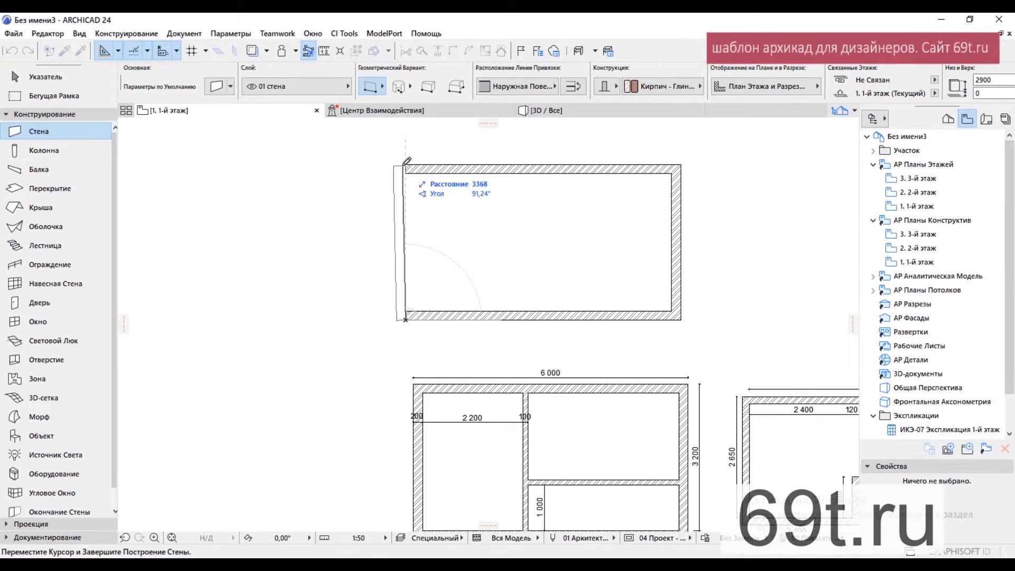
pyautogui.click(537, 92)
pyautogui.click(582, 118)
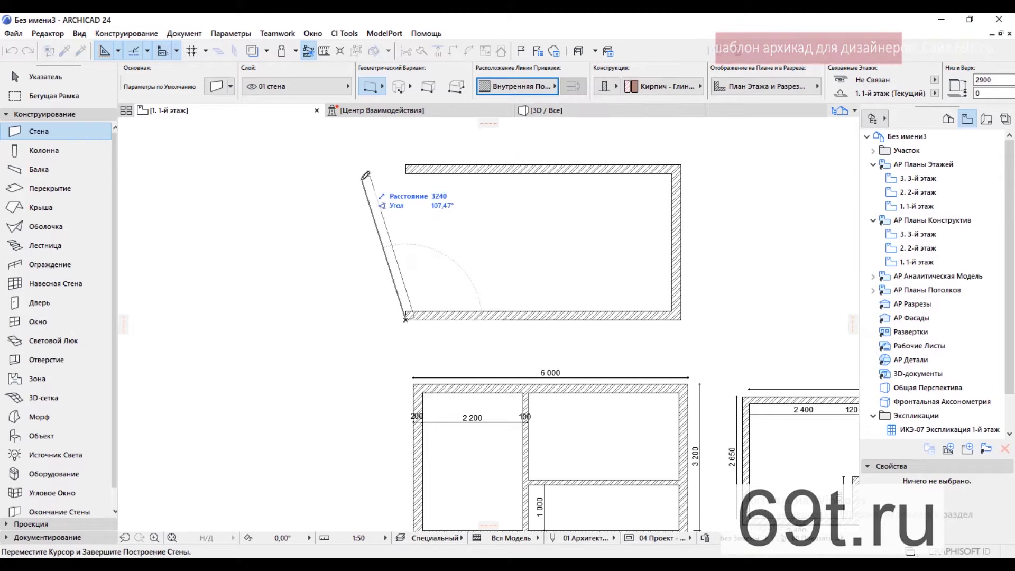
pyautogui.click(411, 162)
# Step: Dimension the new plan's overall outer width between its two upper corners, placing the dimension line just above the upper wall
pyautogui.moveTo(596, 222); pyautogui.dragTo(590, 241, button='middle')
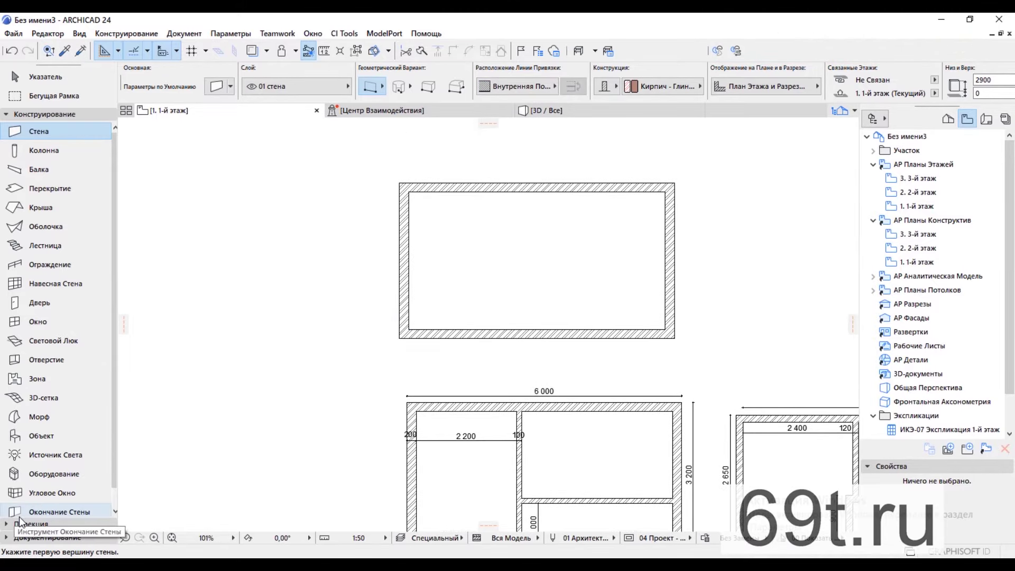
pyautogui.click(63, 114)
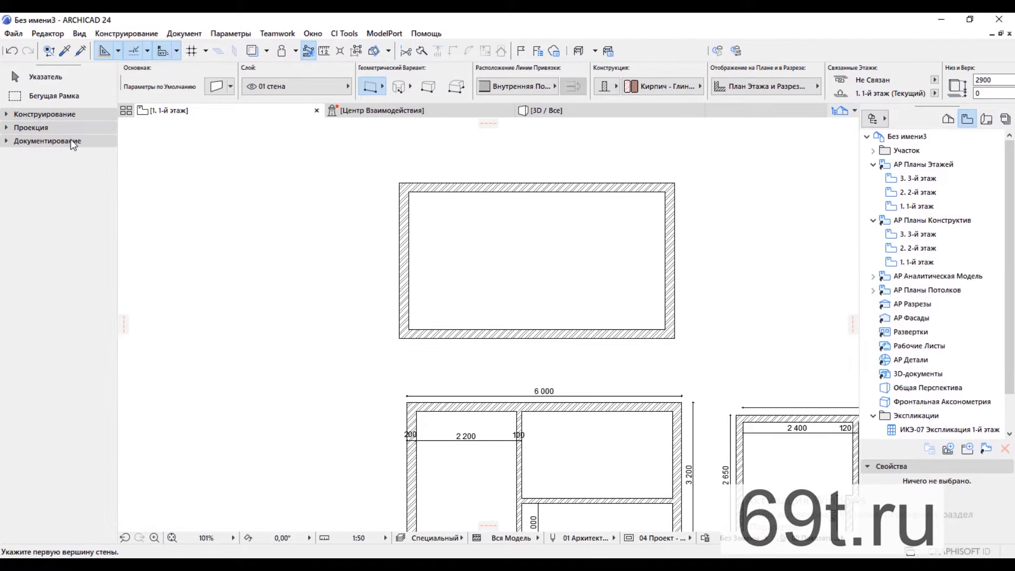
pyautogui.click(73, 140)
pyautogui.click(63, 159)
pyautogui.moveTo(431, 272); pyautogui.dragTo(395, 307, button='middle')
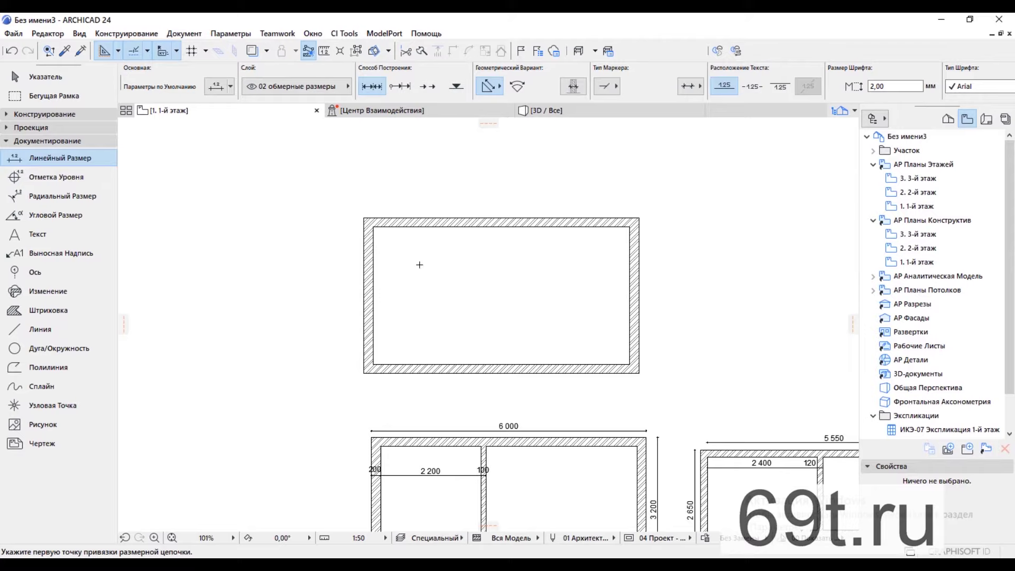
pyautogui.click(364, 218)
pyautogui.click(639, 218)
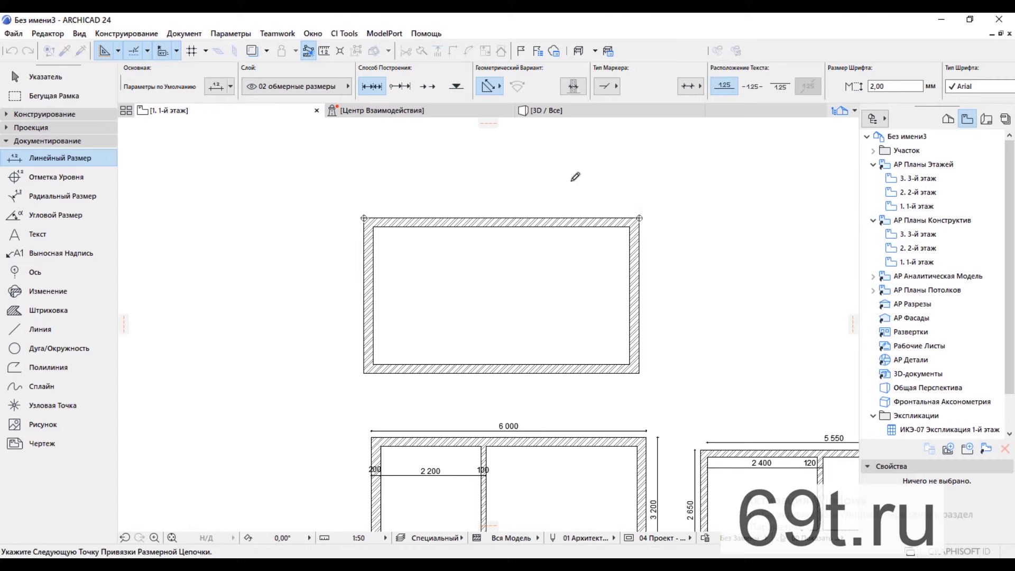
pyautogui.rightClick(576, 179)
pyautogui.click(597, 254)
pyautogui.click(559, 207)
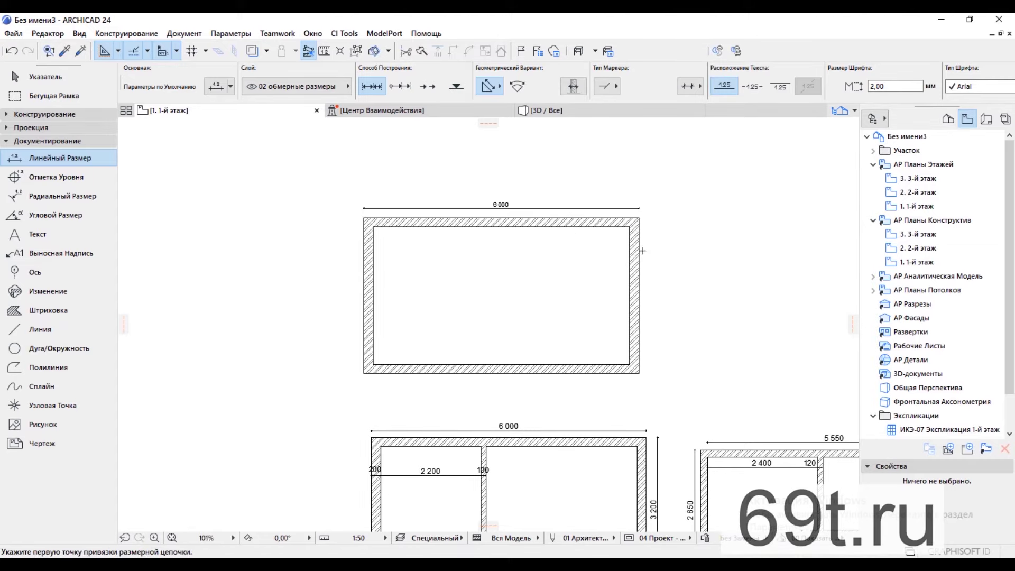
# Step: Dimension the new plan's right side vertically from the upper outer corner to the lower wall's inner face, placing the line outside
pyautogui.click(640, 218)
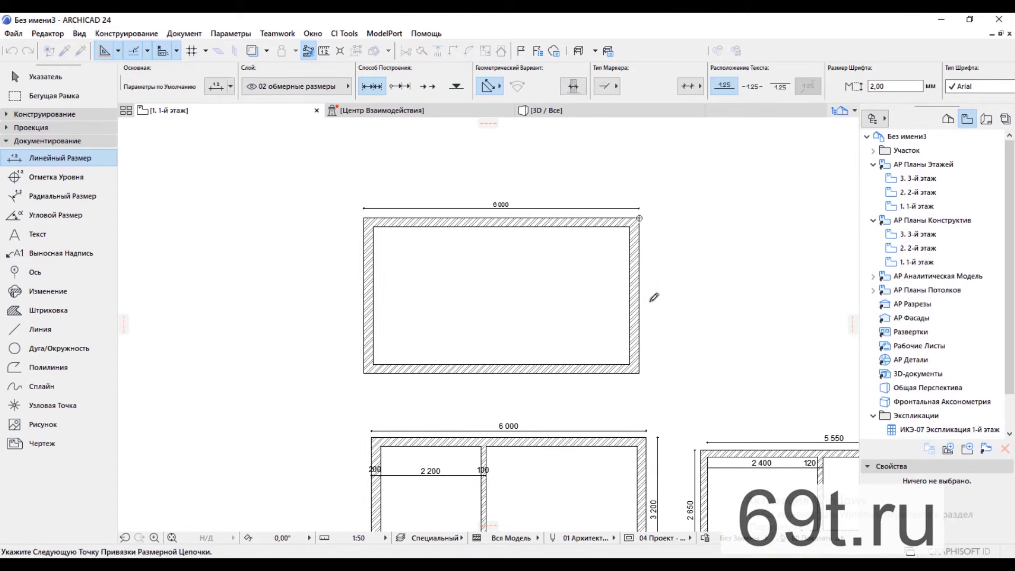
pyautogui.click(634, 362)
pyautogui.doubleClick(650, 310)
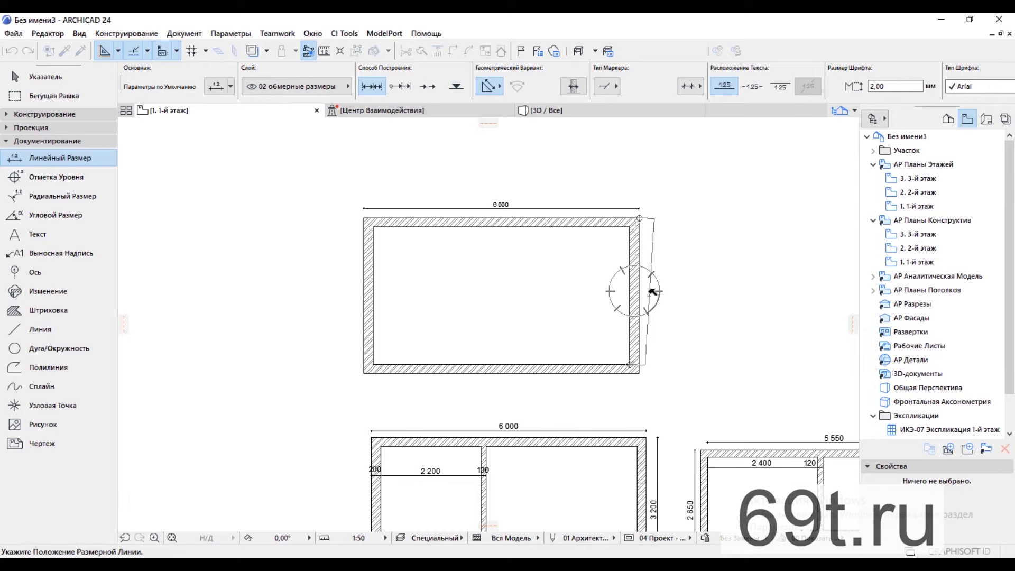
pyautogui.click(650, 288)
pyautogui.moveTo(657, 378); pyautogui.dragTo(653, 301, button='middle')
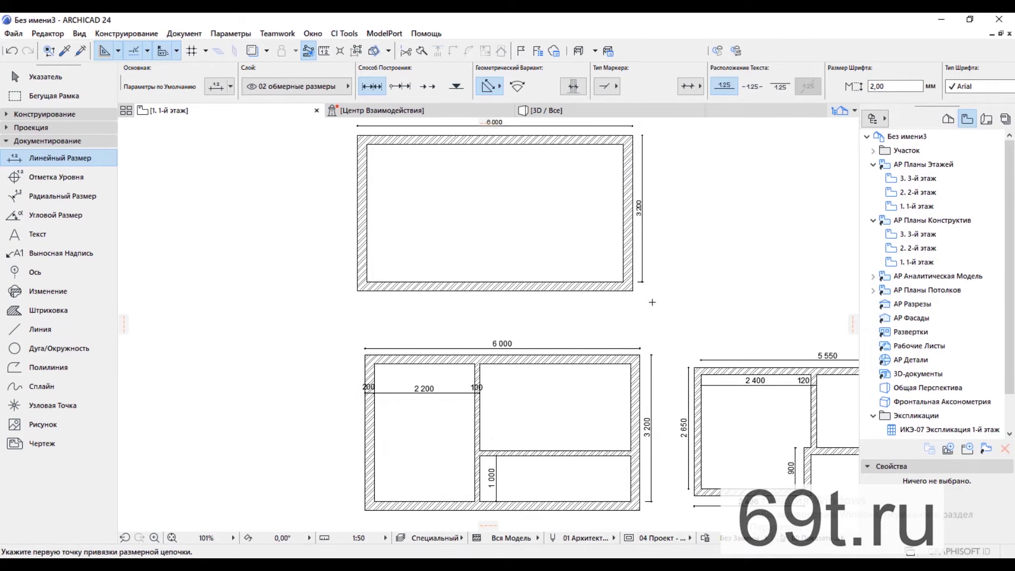
# Step: Check the inner partitions in the first sample plan and set the default wall thickness to 100
pyautogui.scroll(-1, 456, 318)
pyautogui.moveTo(458, 322); pyautogui.dragTo(468, 345, button='middle')
pyautogui.scroll(1, 480, 388)
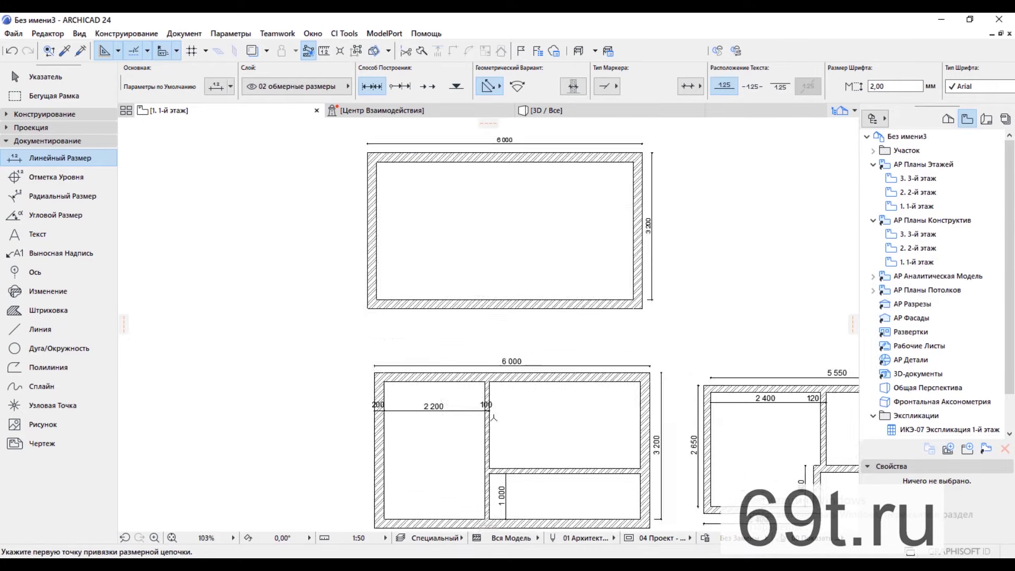
pyautogui.scroll(1, 487, 436)
pyautogui.moveTo(485, 440); pyautogui.dragTo(484, 357, button='middle')
pyautogui.scroll(1, 484, 358)
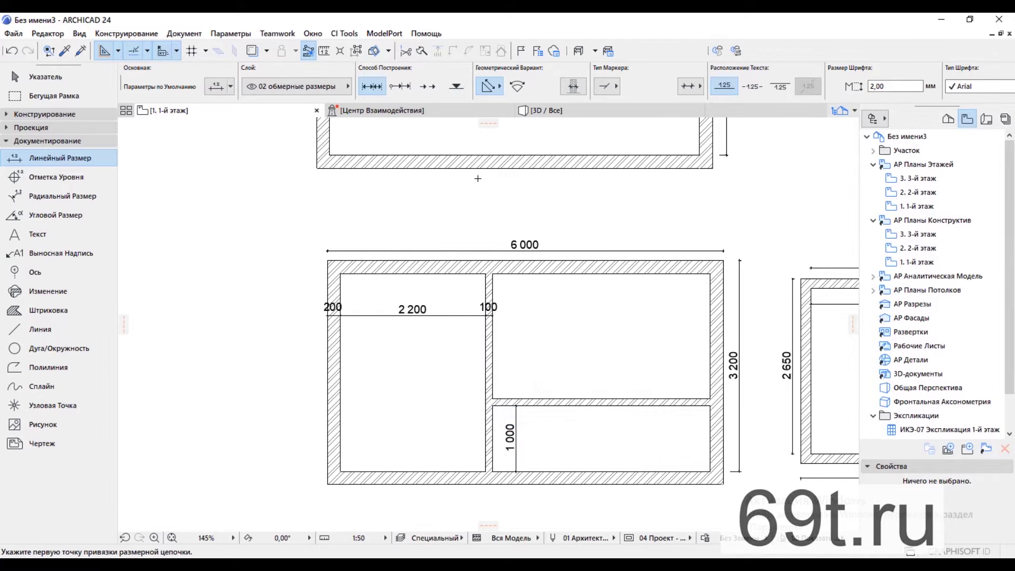
pyautogui.click(100, 117)
pyautogui.click(38, 131)
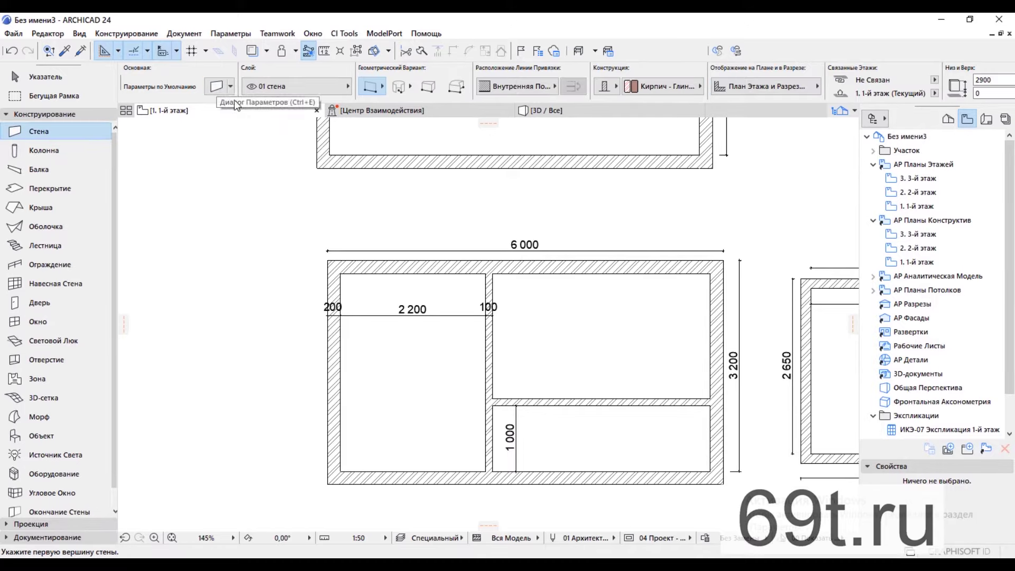
pyautogui.scroll(-3, 717, 90)
pyautogui.scroll(-3, 716, 89)
pyautogui.click(826, 85)
pyautogui.write('100')
pyautogui.scroll(-1, 508, 186)
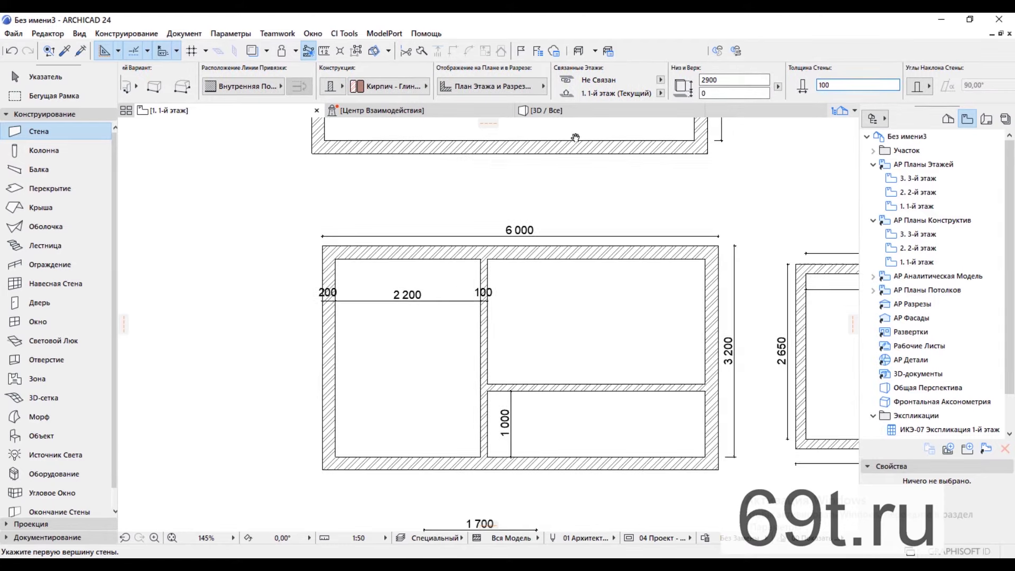
# Step: Create a 2200 guide line segment along the new plan's upper wall, starting horizontally from its upper-left inner corner
pyautogui.scroll(7, 479, 252)
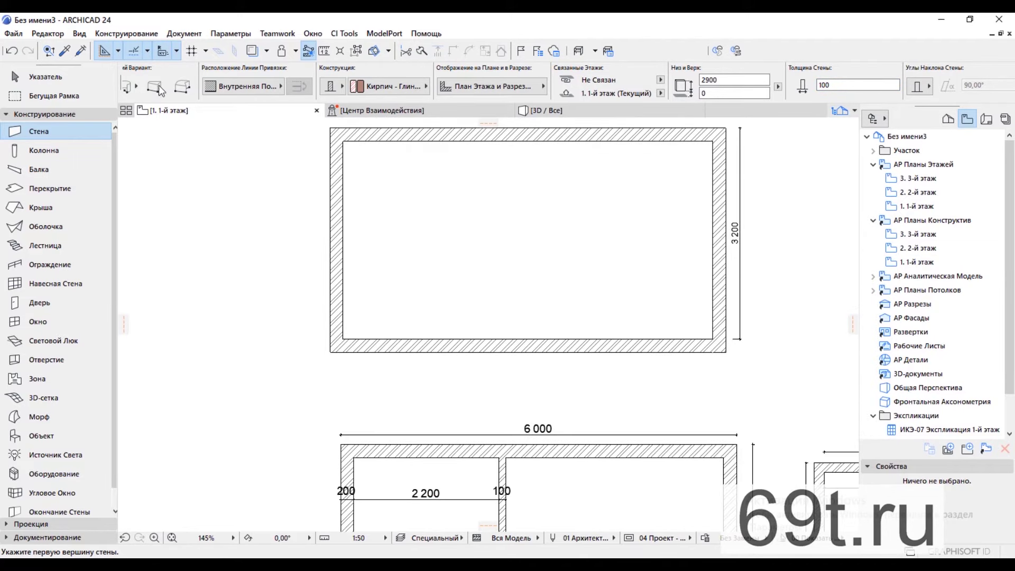
pyautogui.click(118, 51)
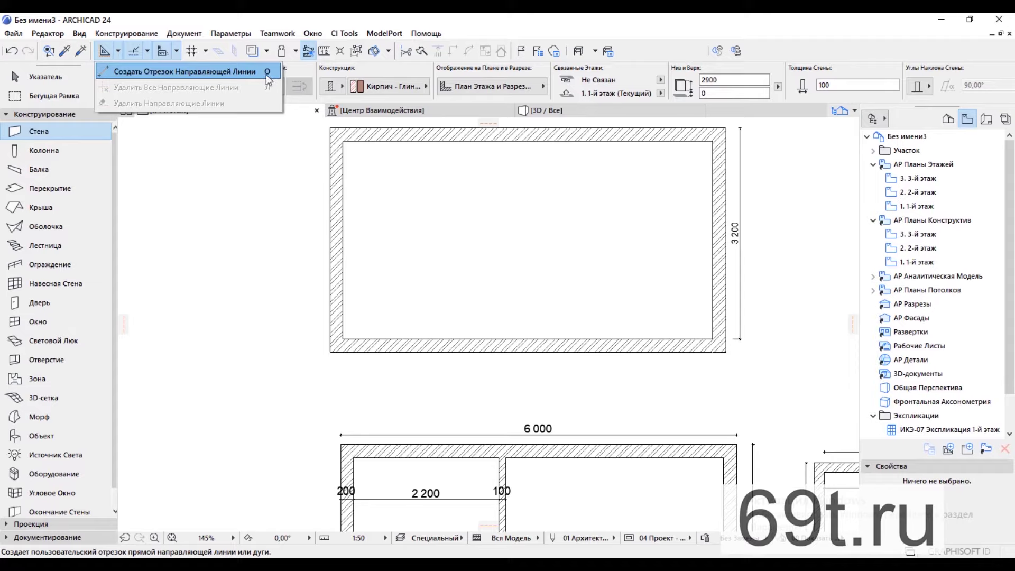
pyautogui.click(133, 71)
pyautogui.click(343, 140)
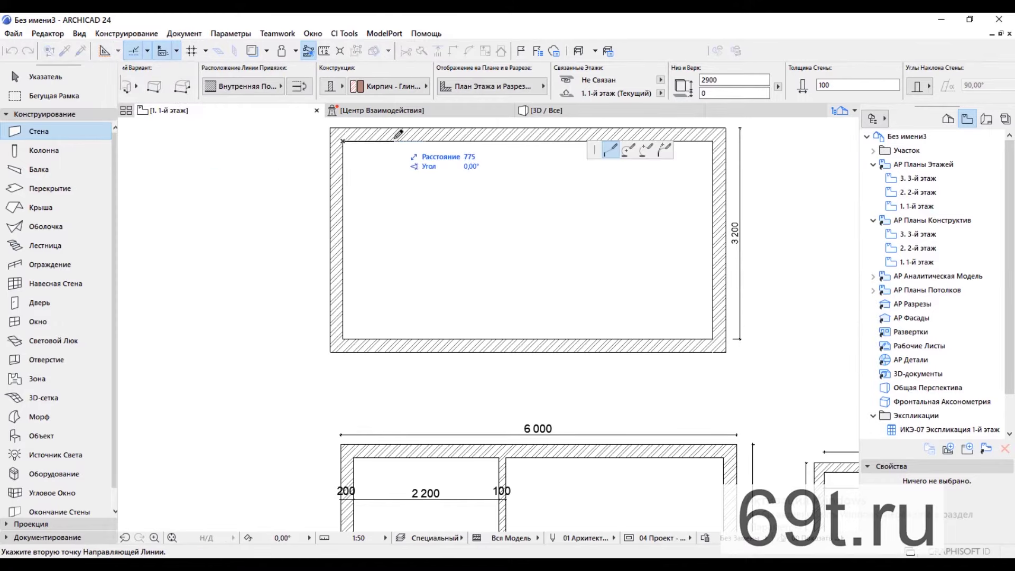
pyautogui.write('2200')
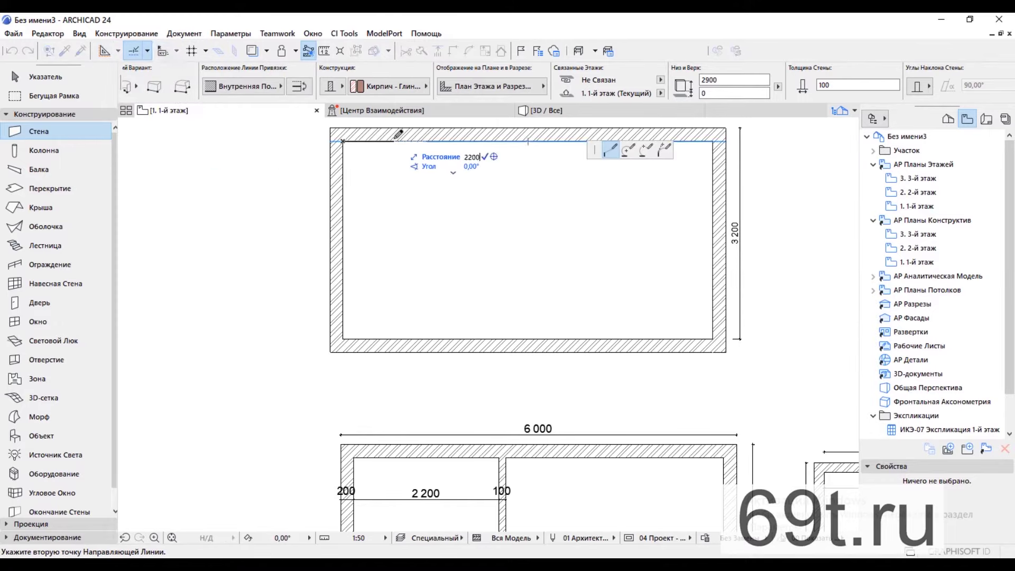
pyautogui.press('Return')
# Step: Draw a vertical partition from the guide segment's end to the lower wall's inner face, using the Наружная Поверхность reference line
pyautogui.scroll(5, 423, 276)
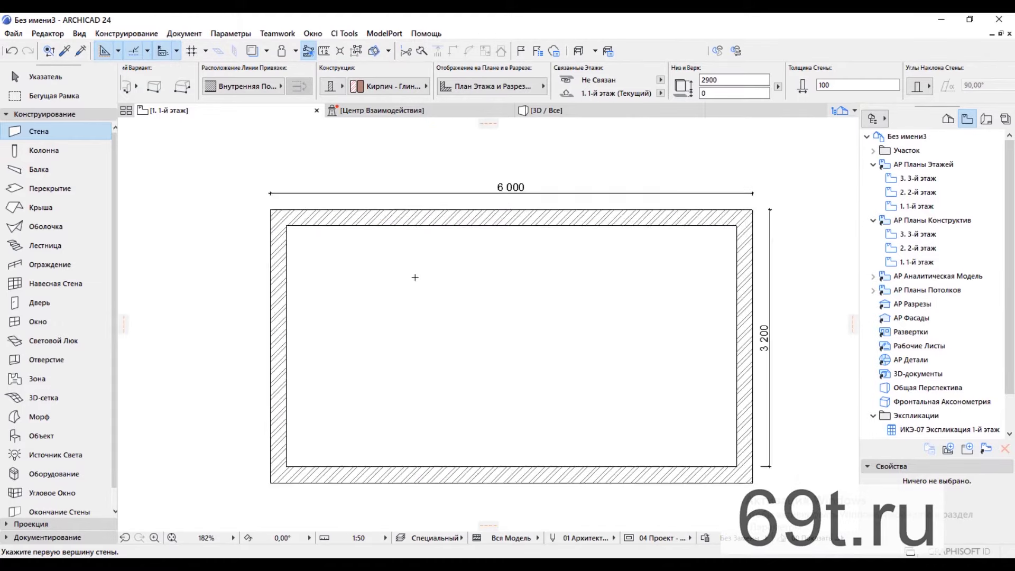
pyautogui.scroll(1, 585, 242)
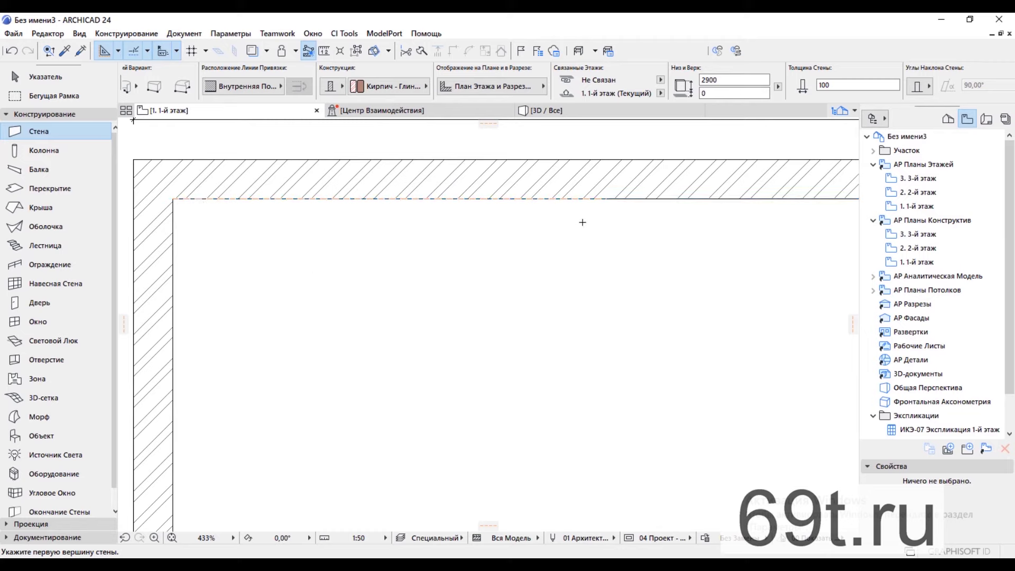
pyautogui.click(606, 200)
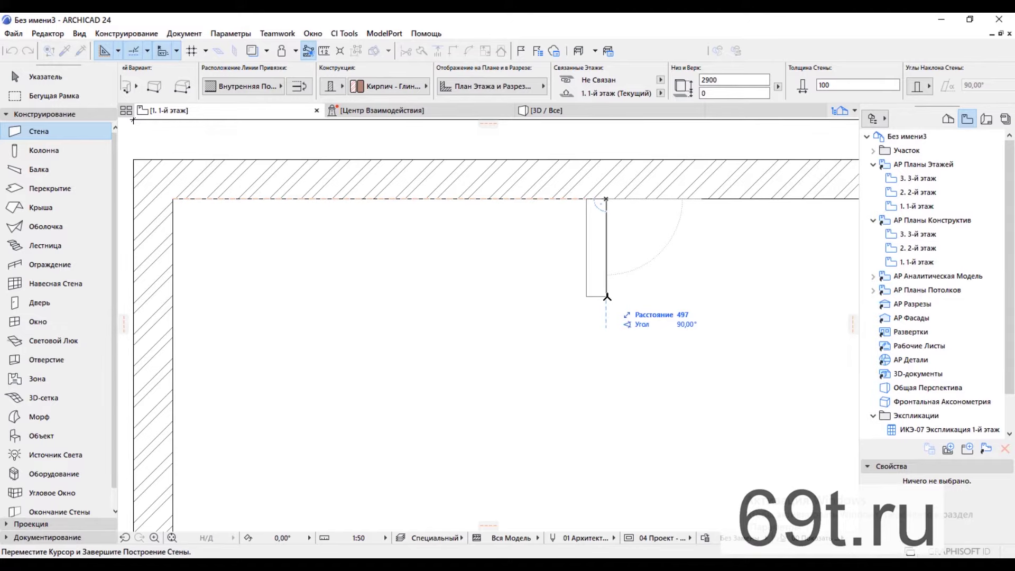
pyautogui.scroll(-2, 607, 297)
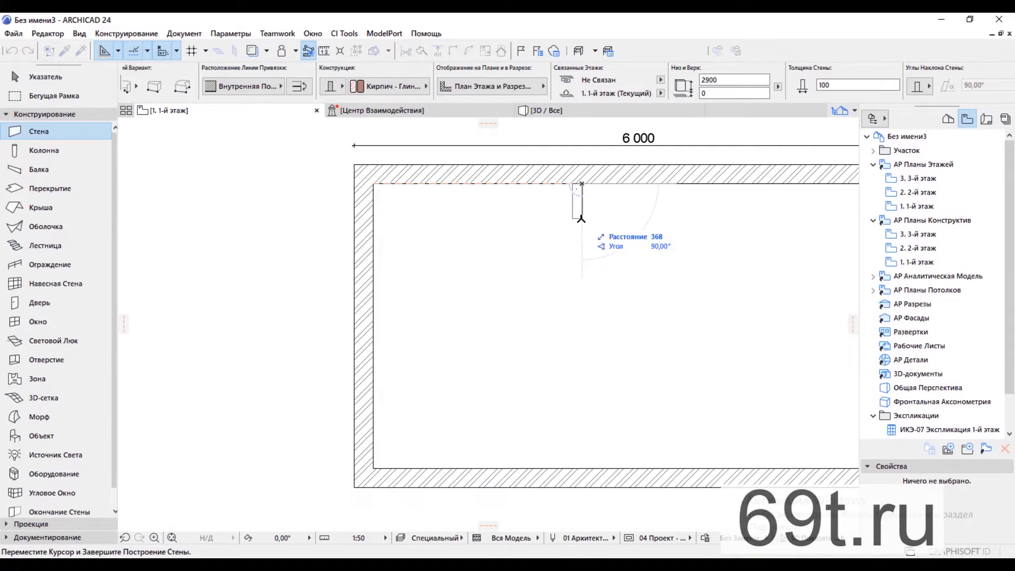
pyautogui.scroll(-2, 581, 218)
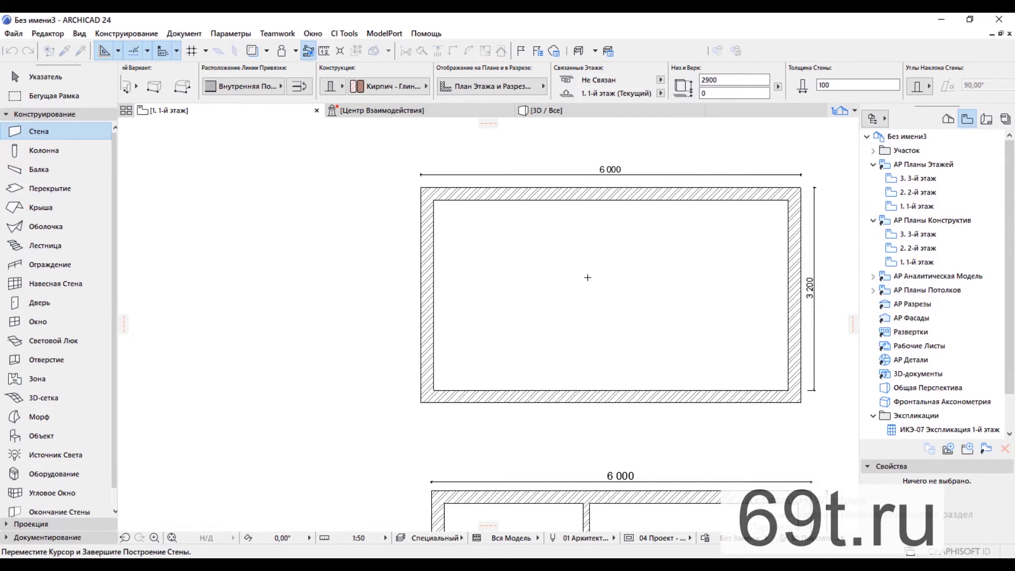
pyautogui.scroll(1, 588, 277)
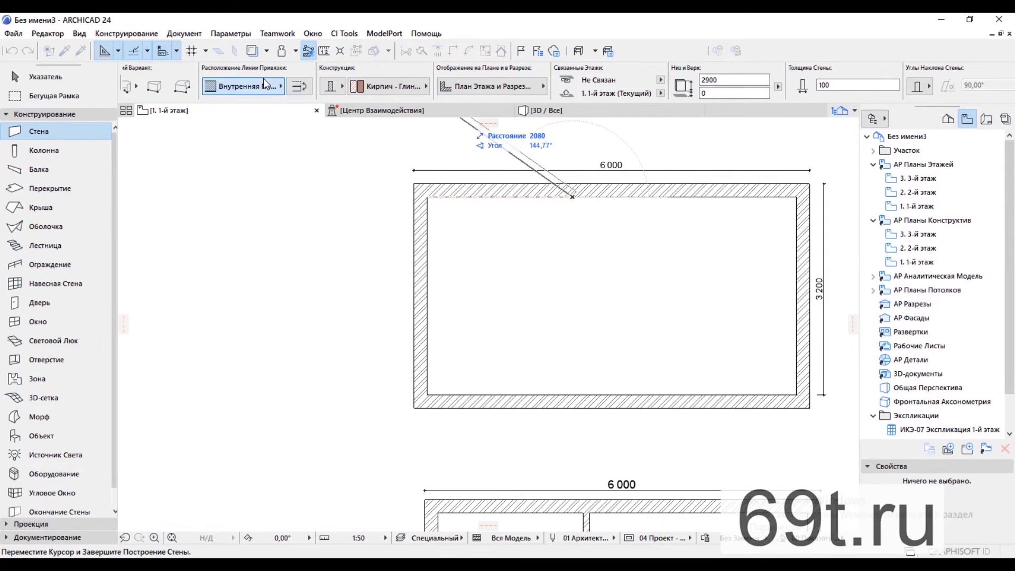
pyautogui.click(265, 84)
pyautogui.click(327, 135)
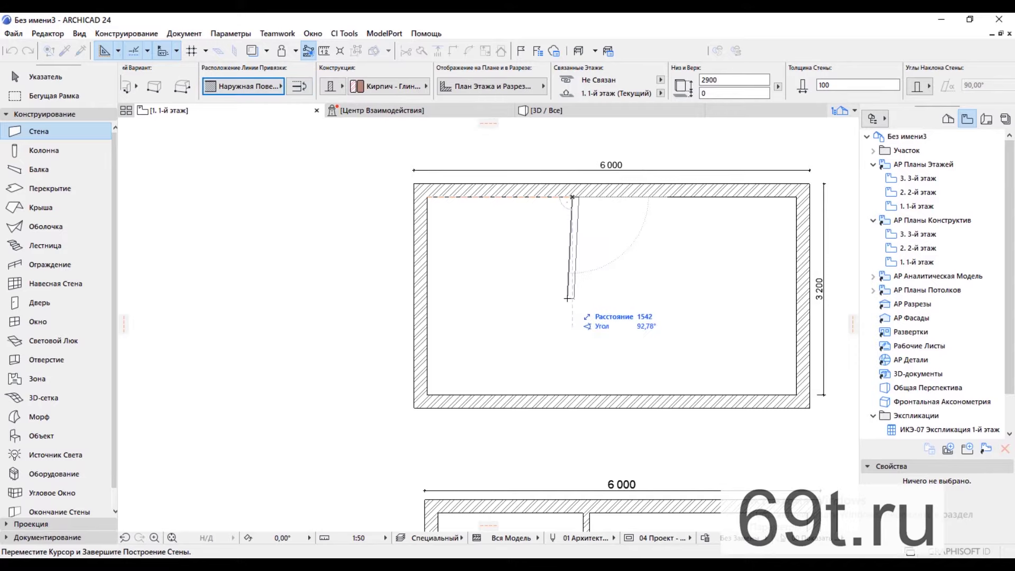
pyautogui.scroll(2, 555, 216)
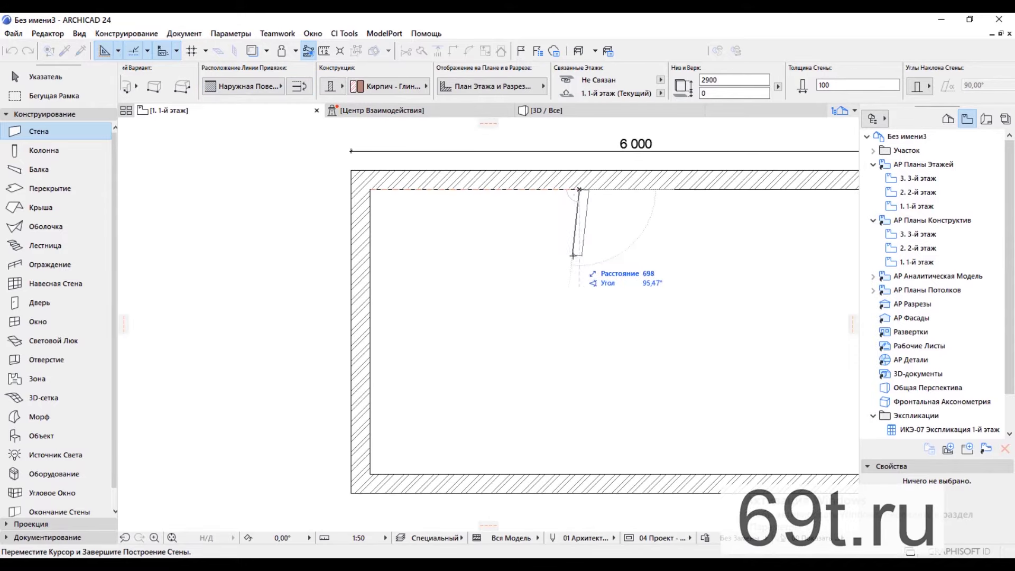
pyautogui.click(579, 473)
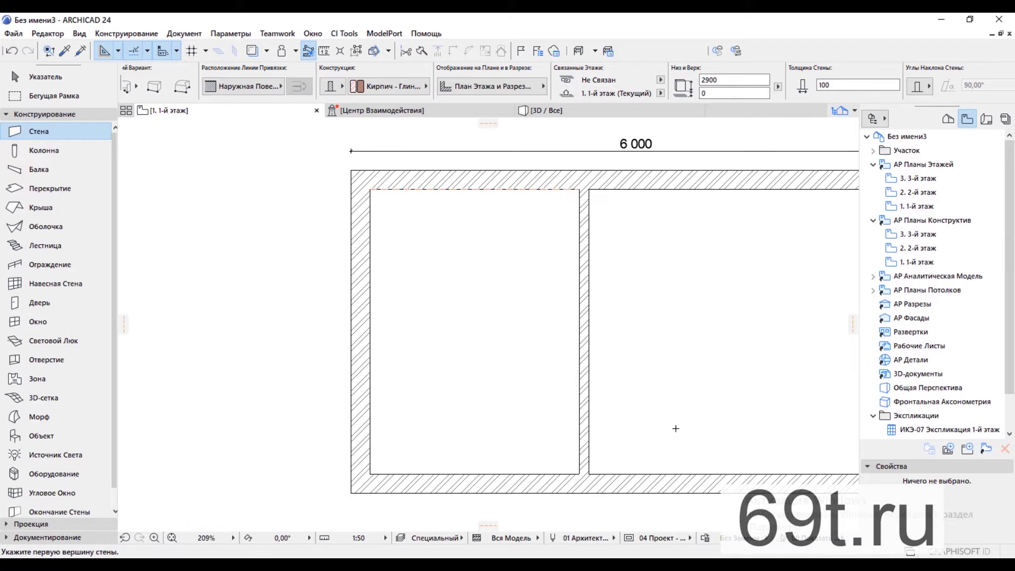
# Step: Add a linear dimension chain across the left room and the vertical partition's thickness, placing it inside the room below the upper wall
pyautogui.scroll(-5, 526, 295)
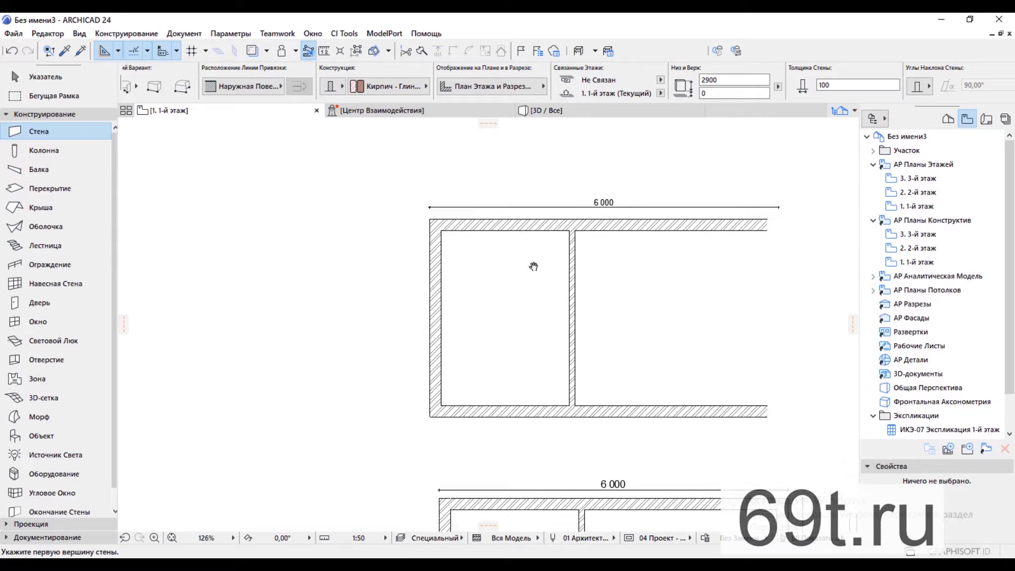
pyautogui.click(62, 117)
pyautogui.click(49, 140)
pyautogui.click(58, 158)
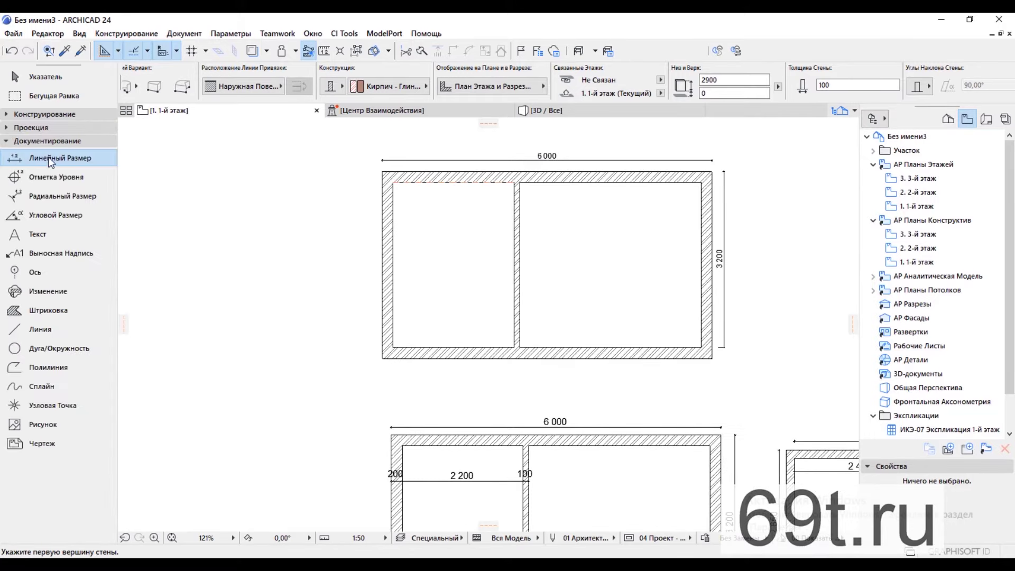
pyautogui.click(393, 182)
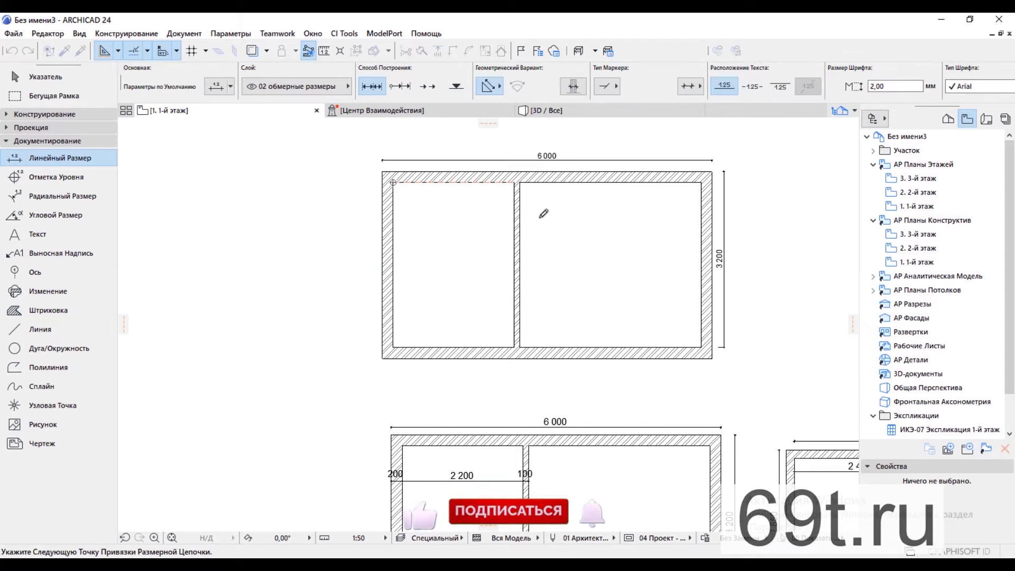
pyautogui.click(514, 183)
pyautogui.scroll(5, 527, 192)
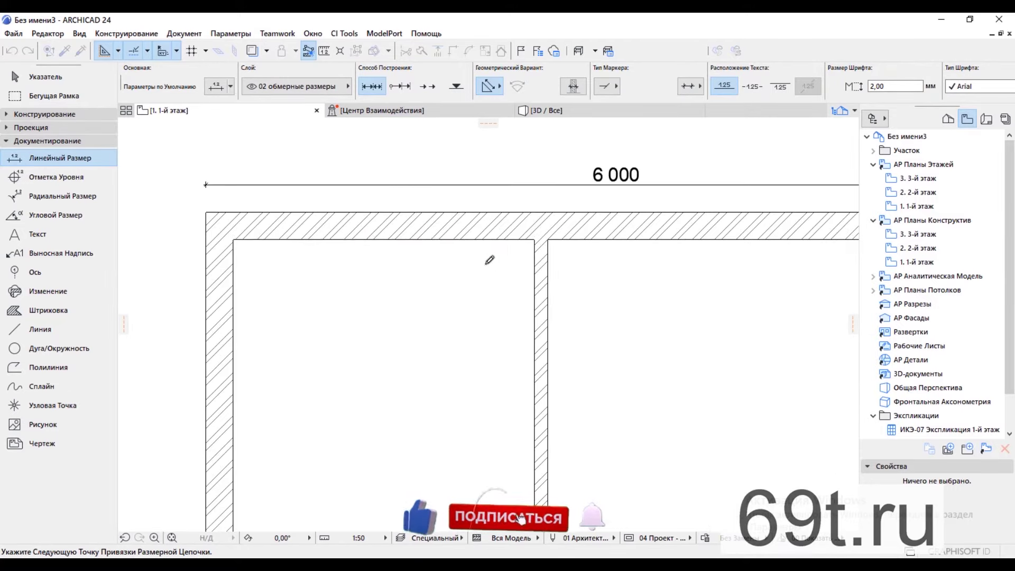
pyautogui.click(547, 240)
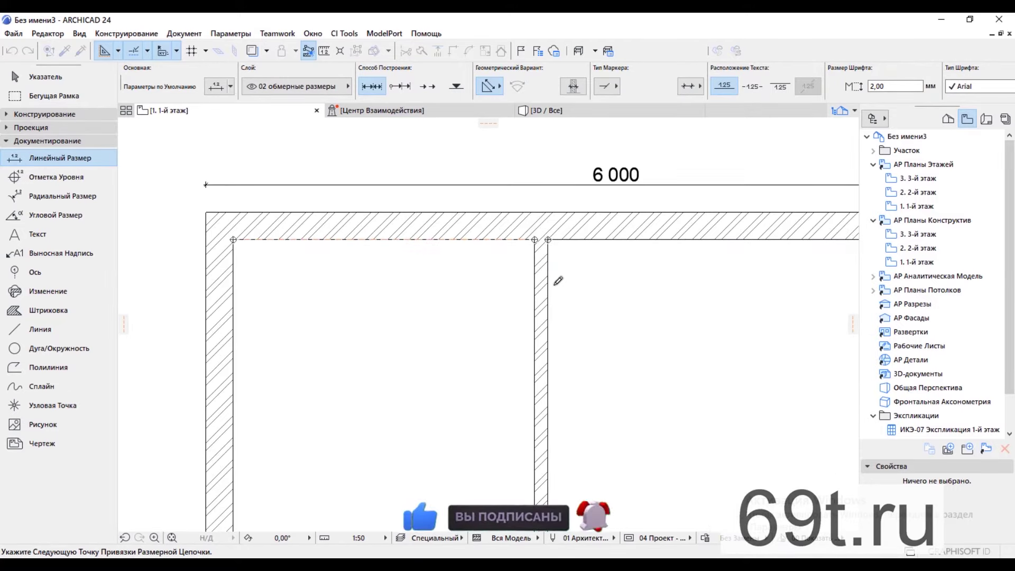
pyautogui.rightClick(451, 261)
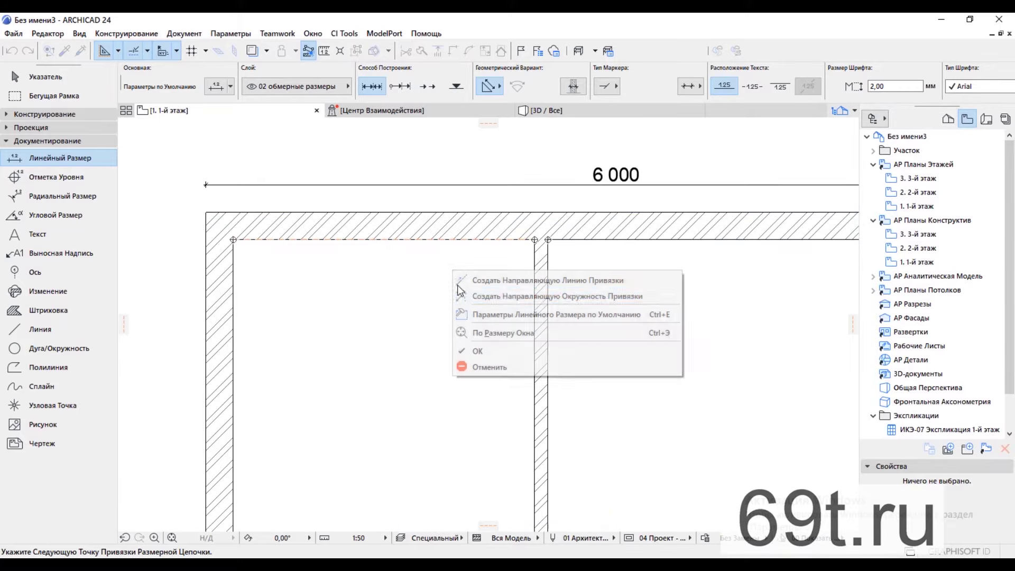
pyautogui.click(480, 351)
pyautogui.click(461, 317)
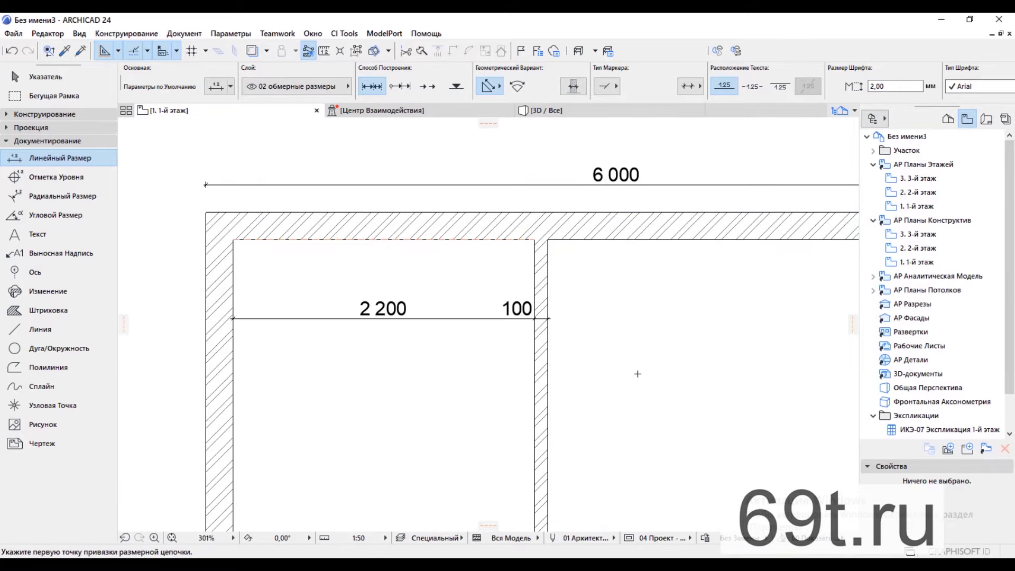
# Step: Create a 1000 guide line segment up the vertical partition's right face, starting from the lower wall's inner face
pyautogui.scroll(-5, 638, 373)
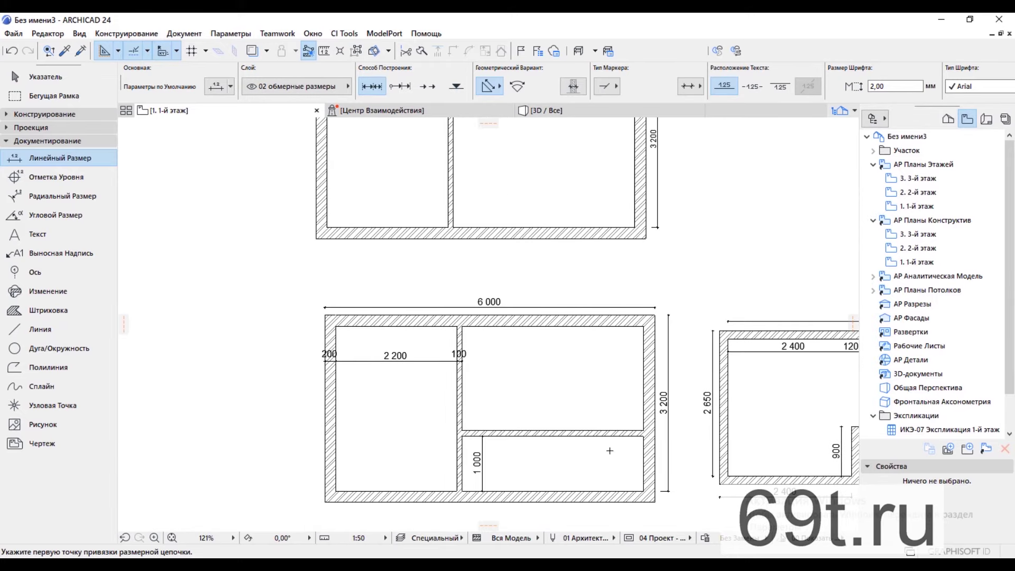
pyautogui.moveTo(542, 207); pyautogui.dragTo(529, 247, button='middle')
pyautogui.click(121, 54)
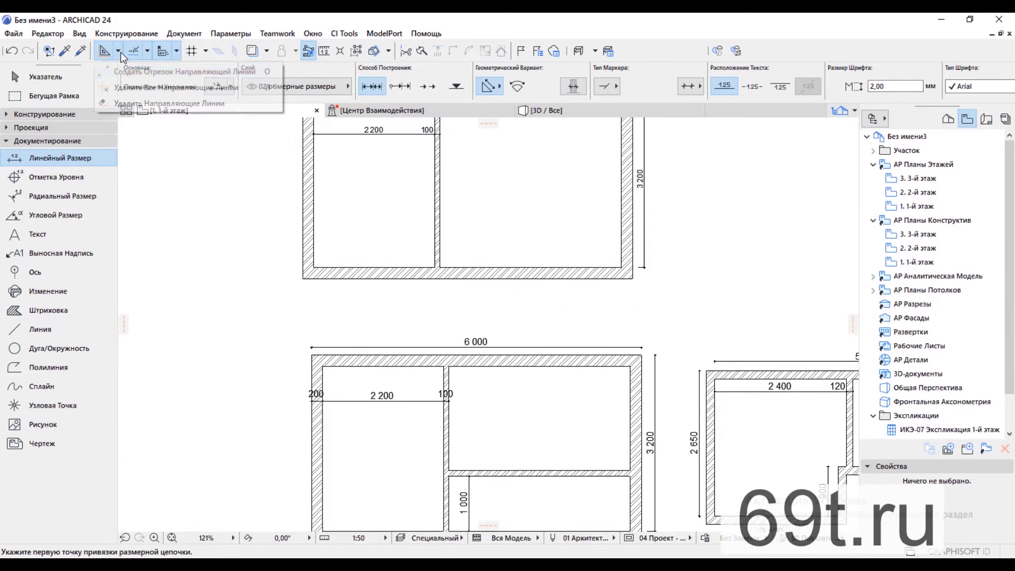
pyautogui.click(133, 71)
pyautogui.click(440, 267)
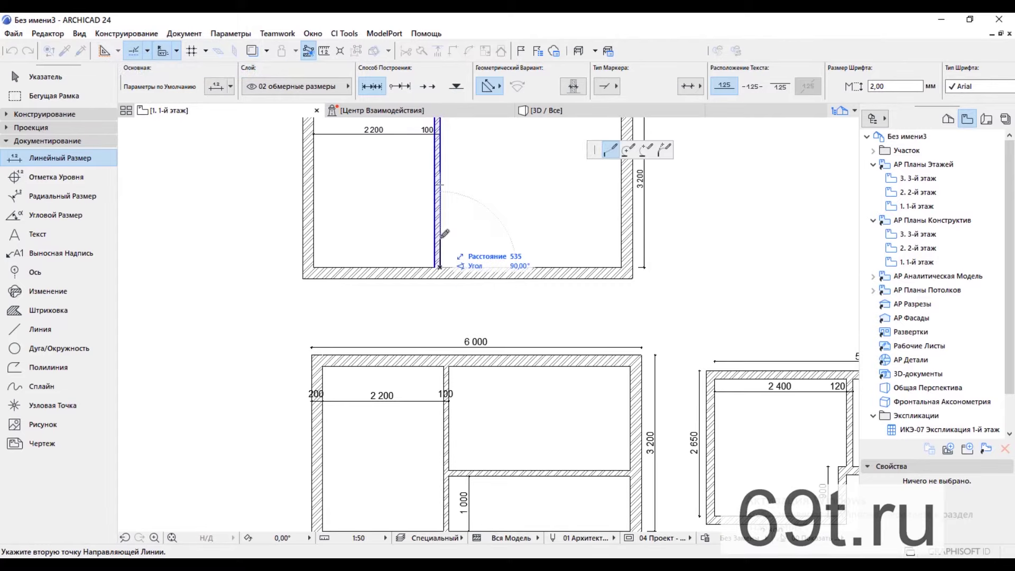
pyautogui.write('1000')
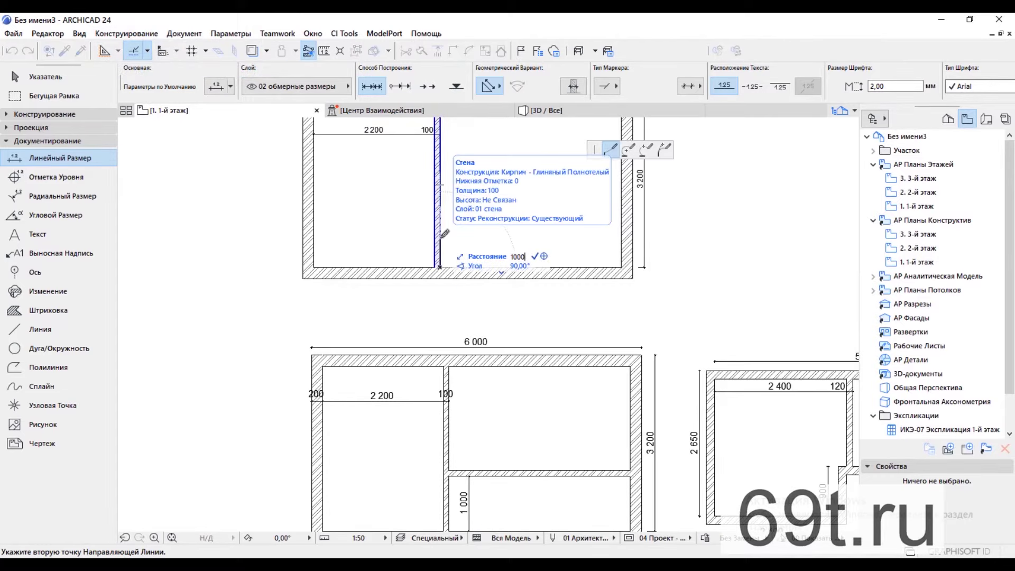
pyautogui.write('0')
pyautogui.press('Return')
pyautogui.scroll(3, 444, 234)
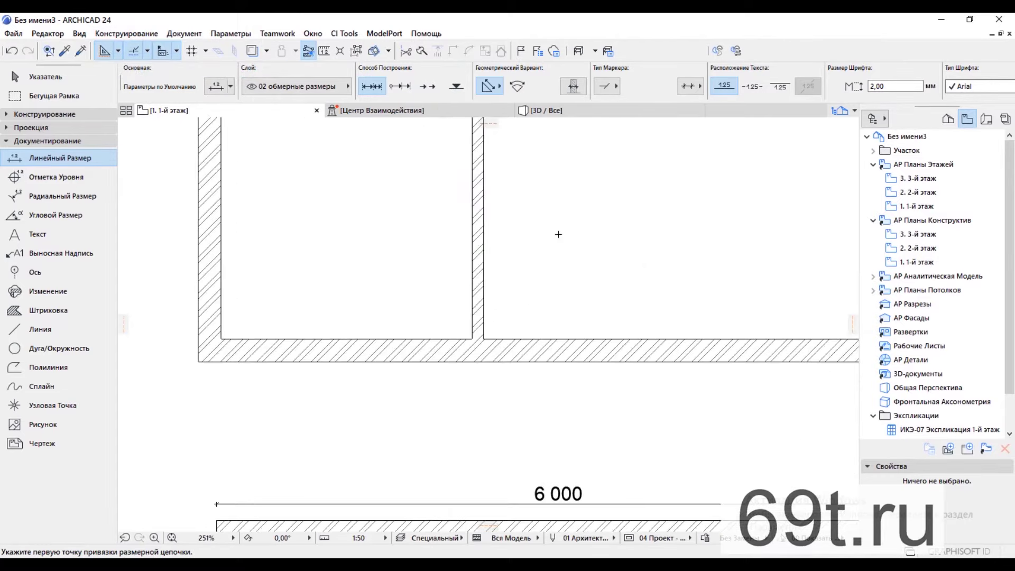
pyautogui.click(472, 226)
pyautogui.click(483, 226)
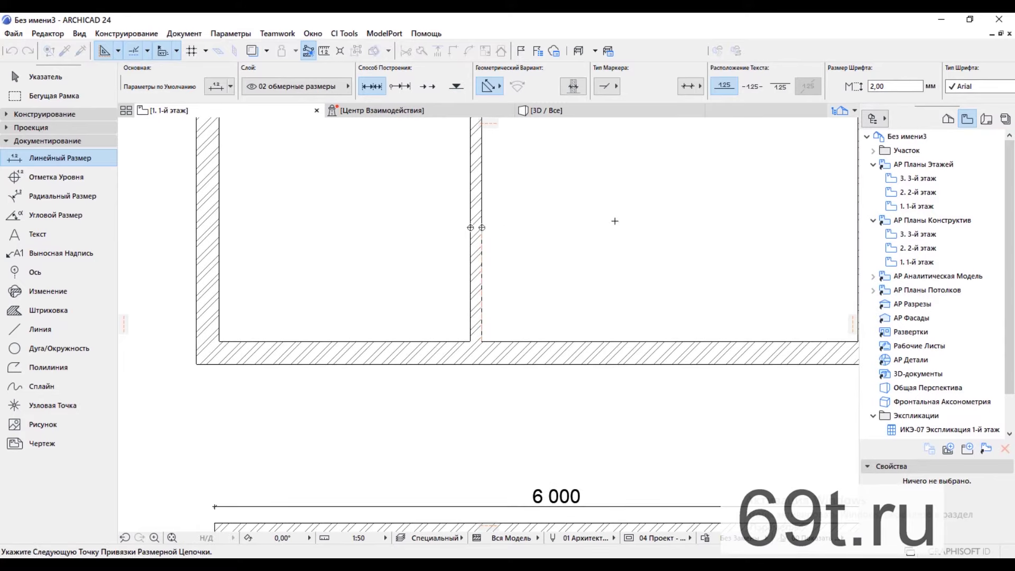
pyautogui.press('Escape')
# Step: Draw a horizontal partition from the vertical guide segment's upper end to the right wall's inner face
pyautogui.click(30, 117)
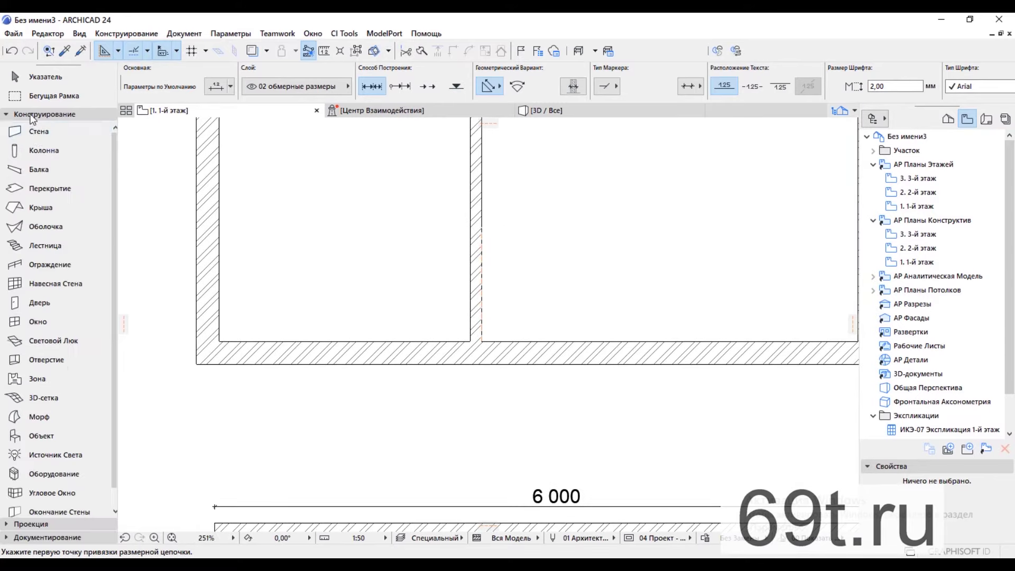
pyautogui.click(27, 135)
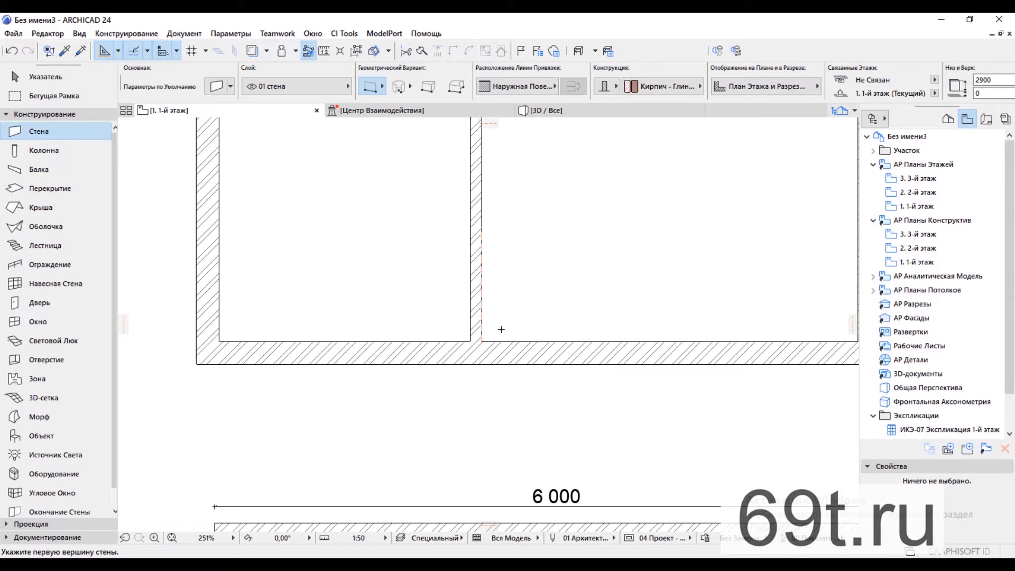
pyautogui.click(482, 227)
pyautogui.scroll(-2, 483, 295)
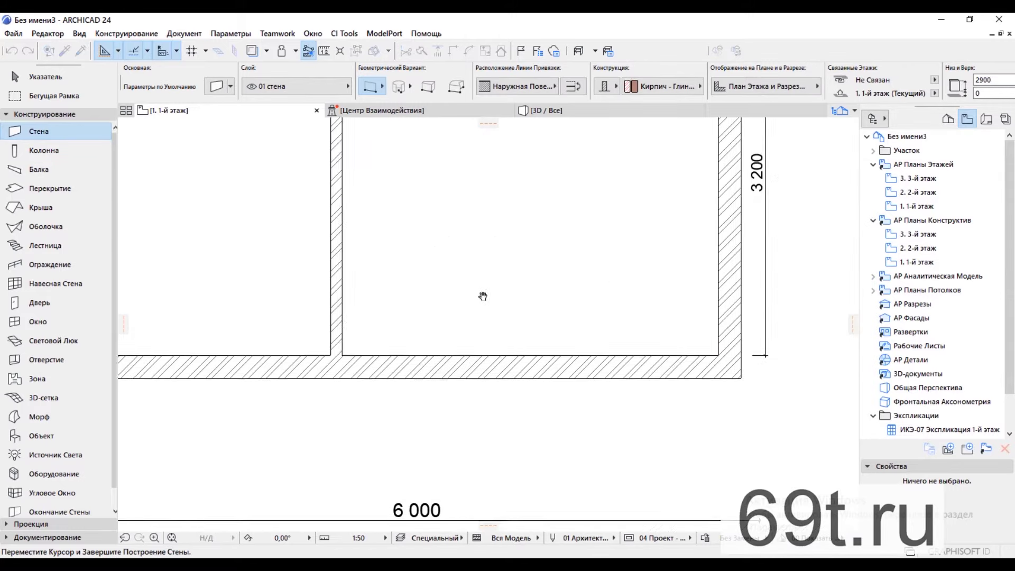
pyautogui.click(708, 242)
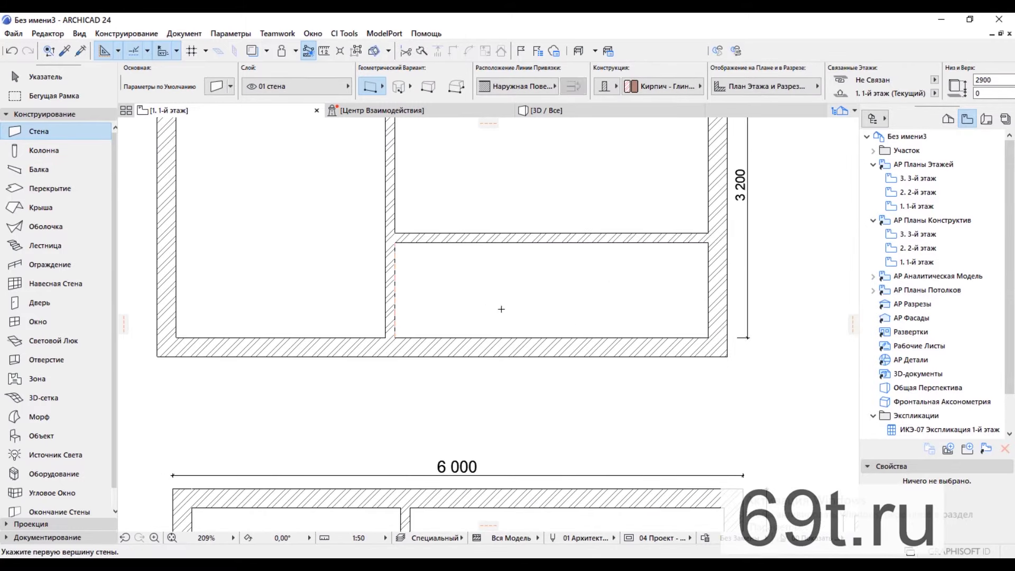
# Step: Examine the second sample plan with the slanted wall, checking its wall lengths, partition thickness and corner angle
pyautogui.scroll(-5, 445, 238)
pyautogui.moveTo(664, 325); pyautogui.dragTo(431, 230, button='middle')
pyautogui.scroll(3, 481, 282)
pyautogui.moveTo(569, 221); pyautogui.dragTo(605, 324, button='middle')
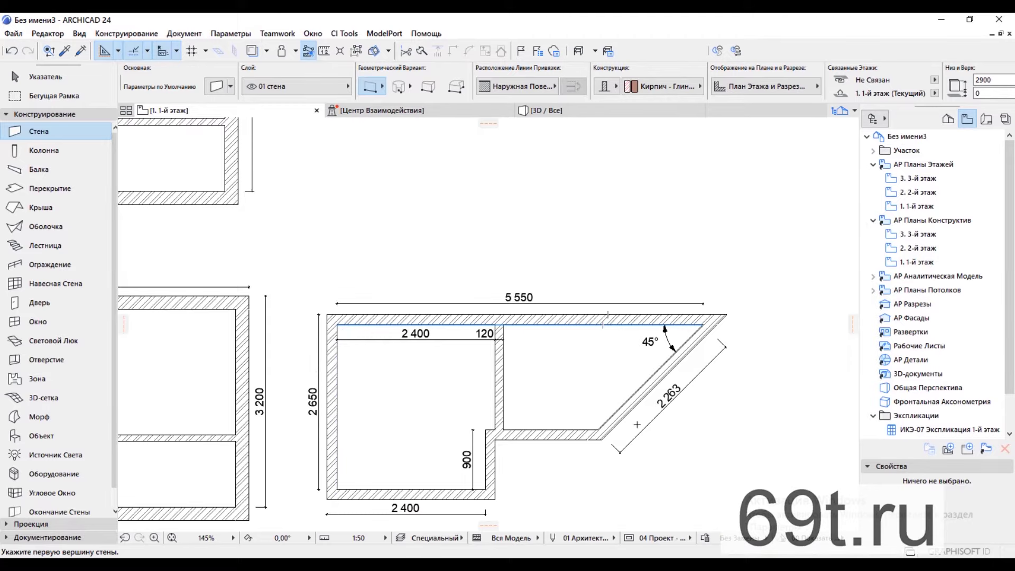
pyautogui.moveTo(636, 401); pyautogui.dragTo(589, 351, button='middle')
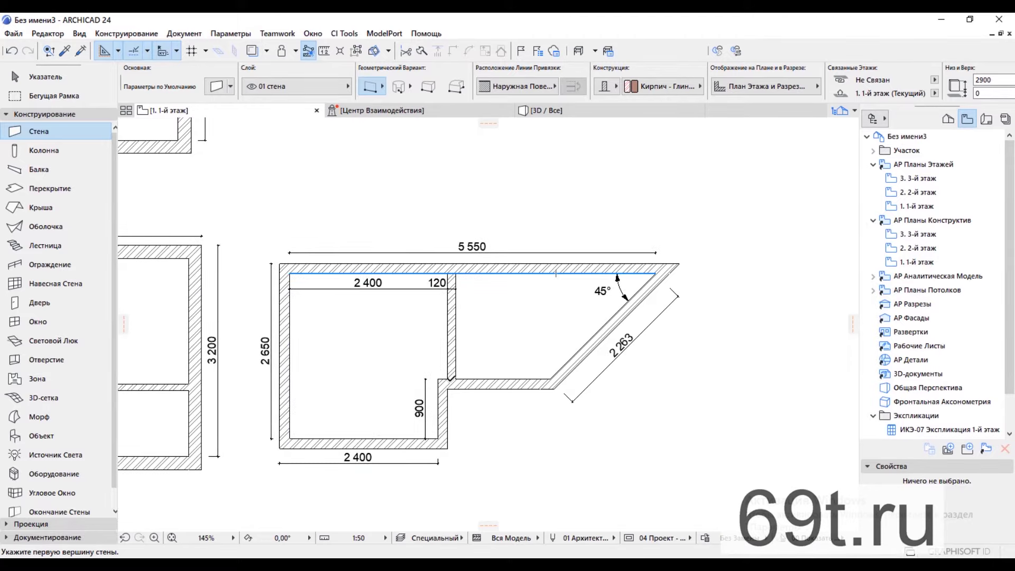
pyautogui.scroll(-1, 526, 403)
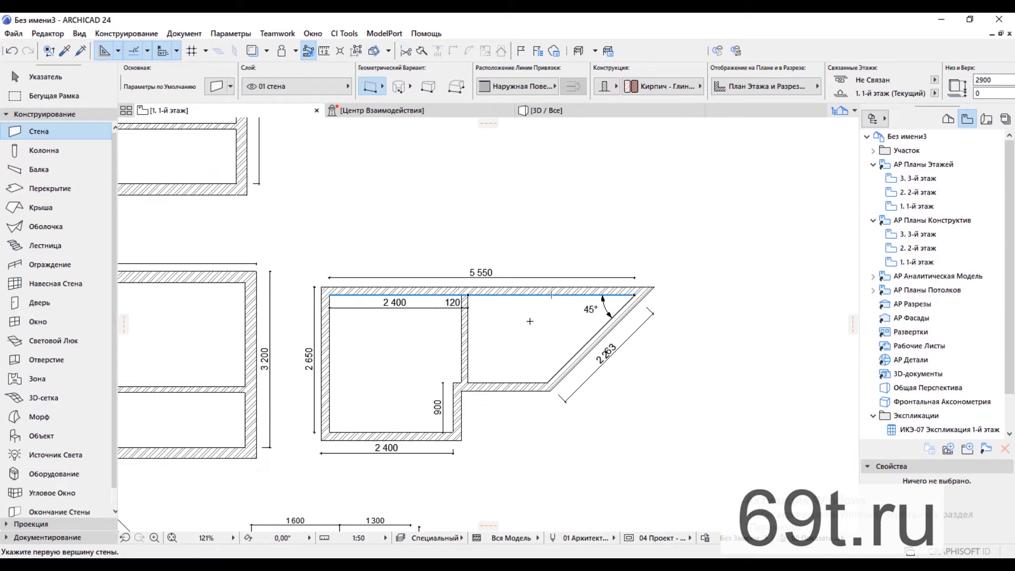
pyautogui.moveTo(617, 267); pyautogui.dragTo(628, 304, button='middle')
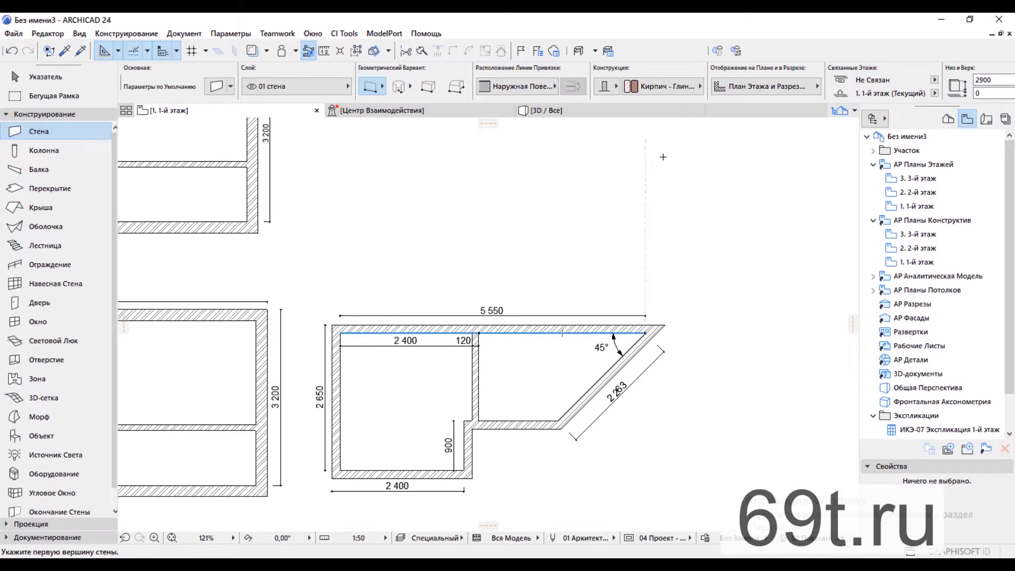
pyautogui.scroll(-2, 722, 77)
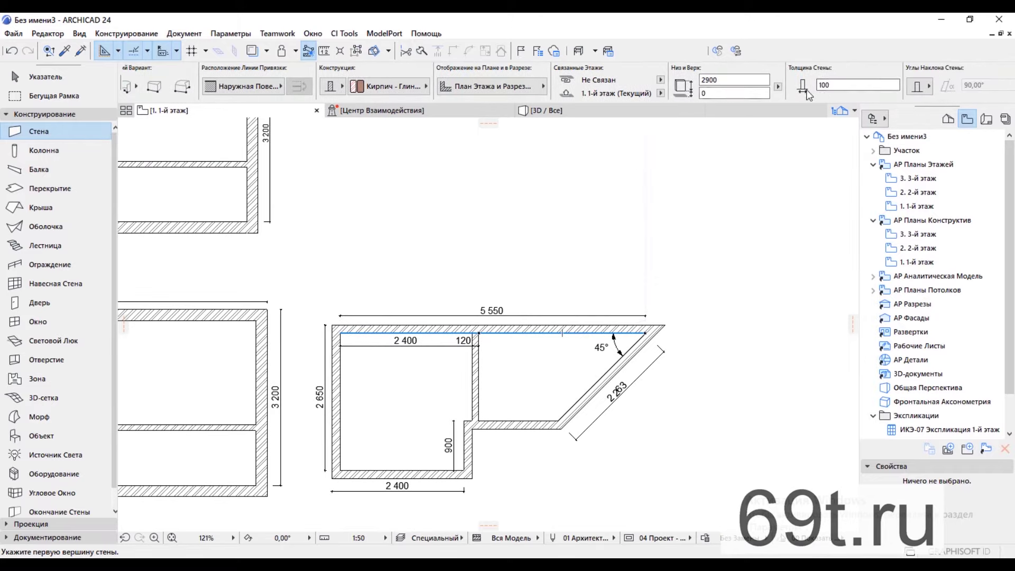
# Step: Draw a 150-thick horizontal wall 5550 long, running leftward from its start point in the empty area above the slanted-wall sample
pyautogui.click(856, 84)
pyautogui.write('150')
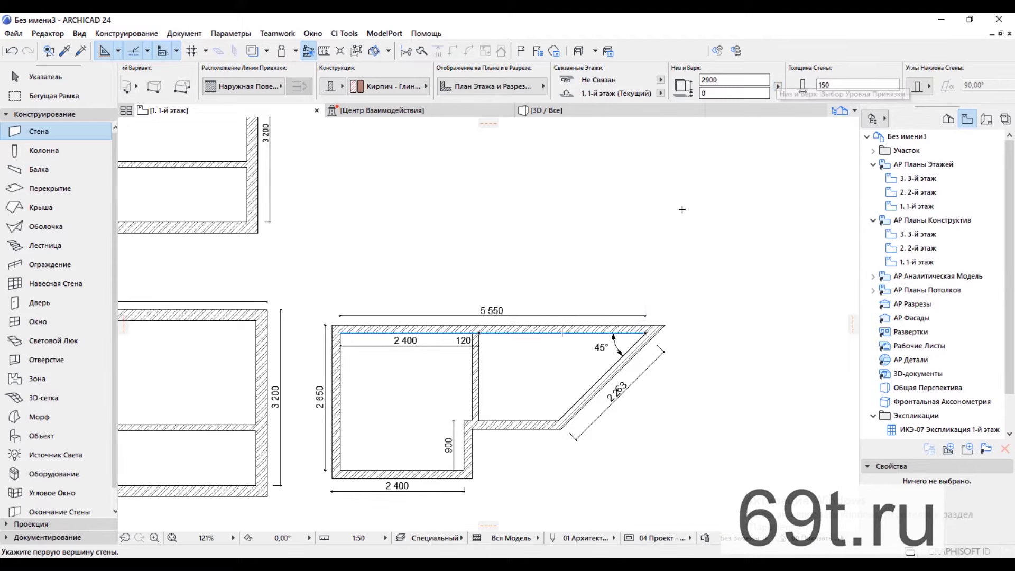
pyautogui.moveTo(645, 169); pyautogui.dragTo(651, 168, button='middle')
pyautogui.click(651, 166)
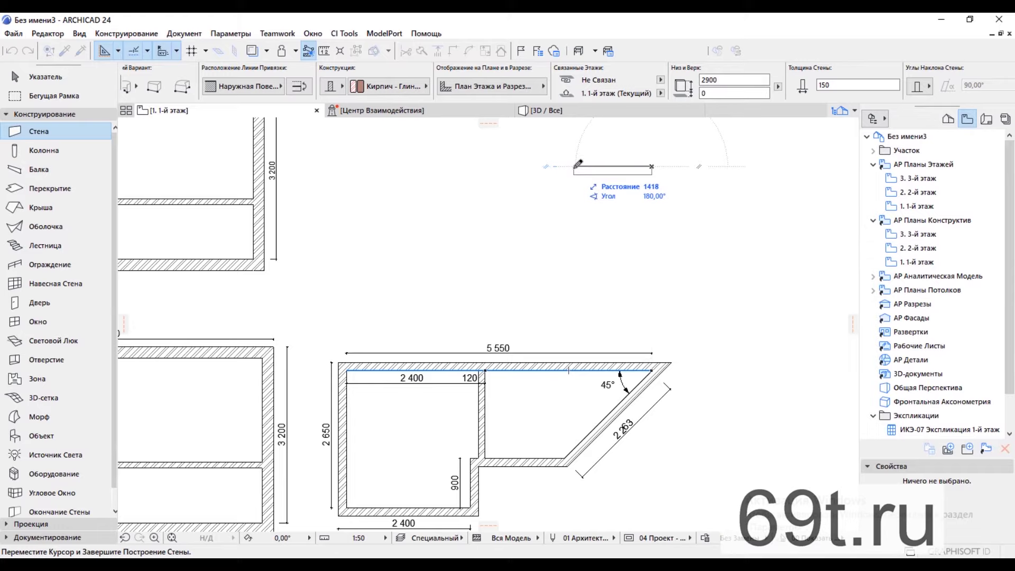
pyautogui.write('5550')
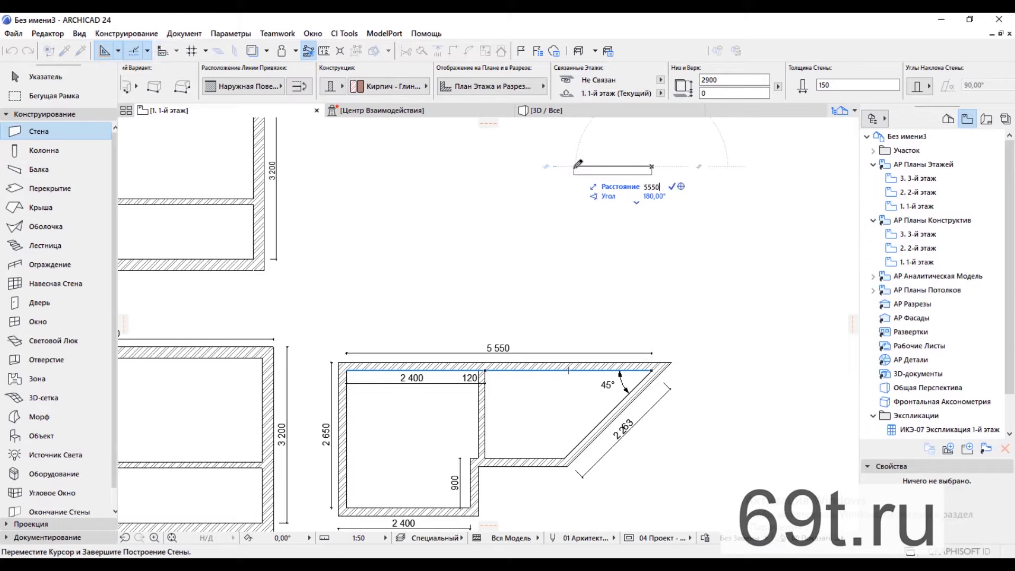
pyautogui.press('Return')
# Step: Draw a 2650 wall straight down from the new wall's left end, with the reference line on the inside face (Внутренняя Поверхность)
pyautogui.moveTo(410, 279); pyautogui.dragTo(407, 228, button='middle')
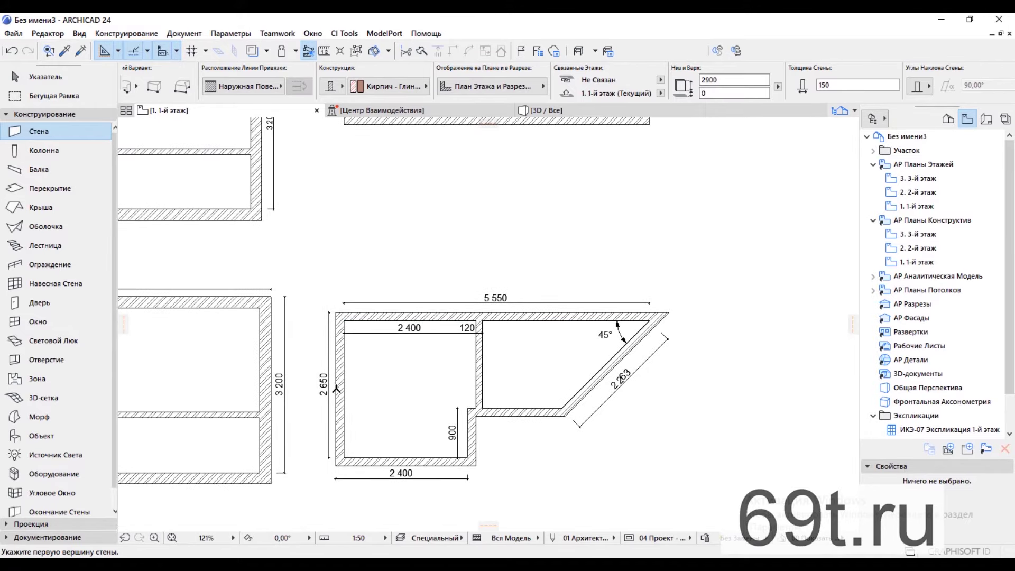
pyautogui.moveTo(347, 267); pyautogui.dragTo(380, 323, button='middle')
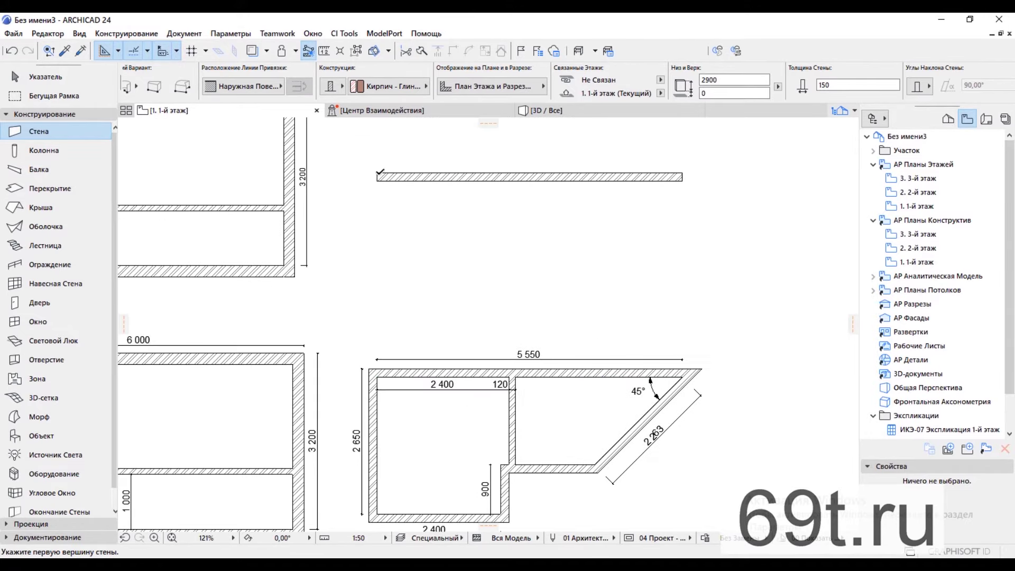
pyautogui.click(377, 172)
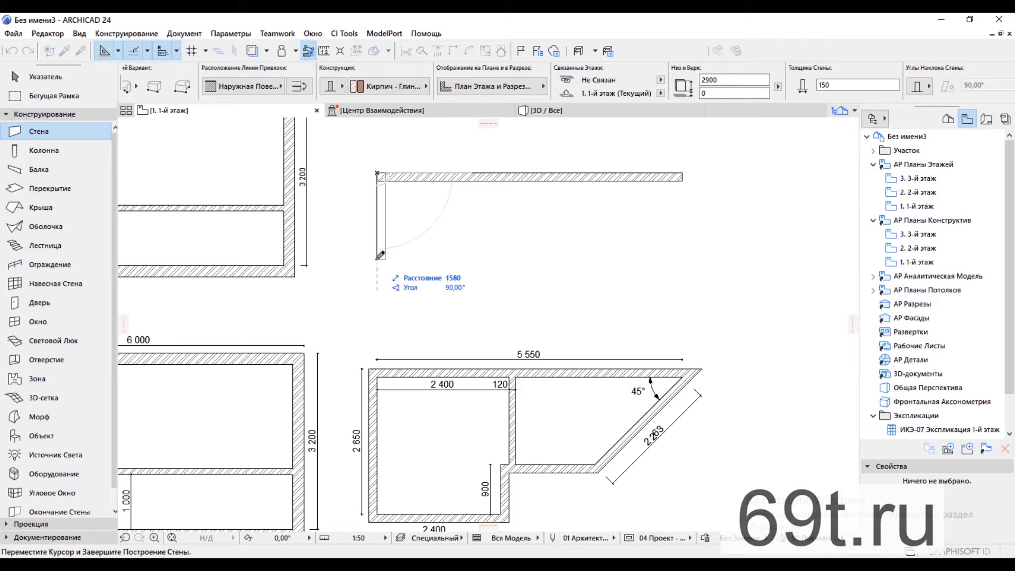
pyautogui.click(279, 88)
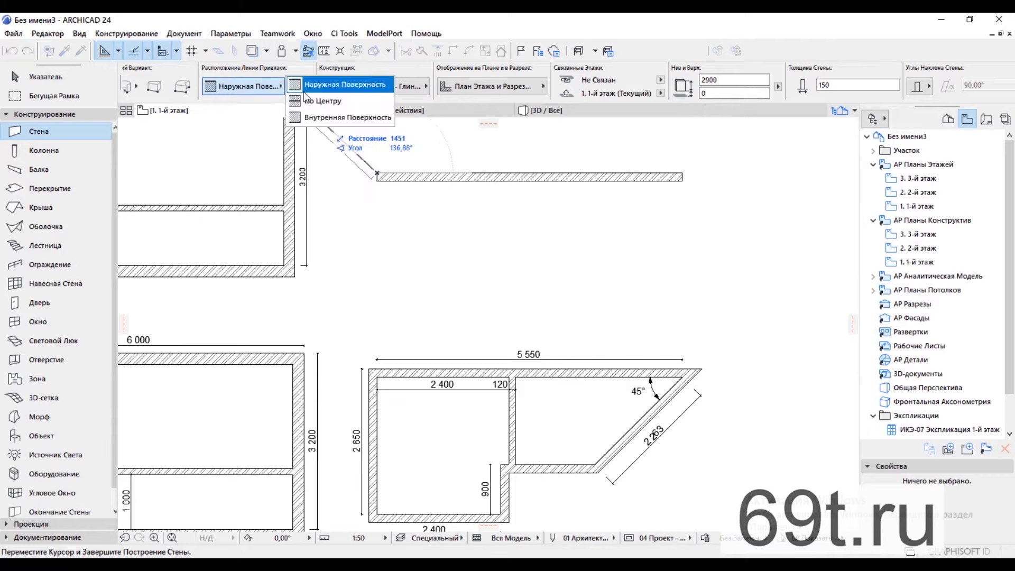
pyautogui.click(341, 125)
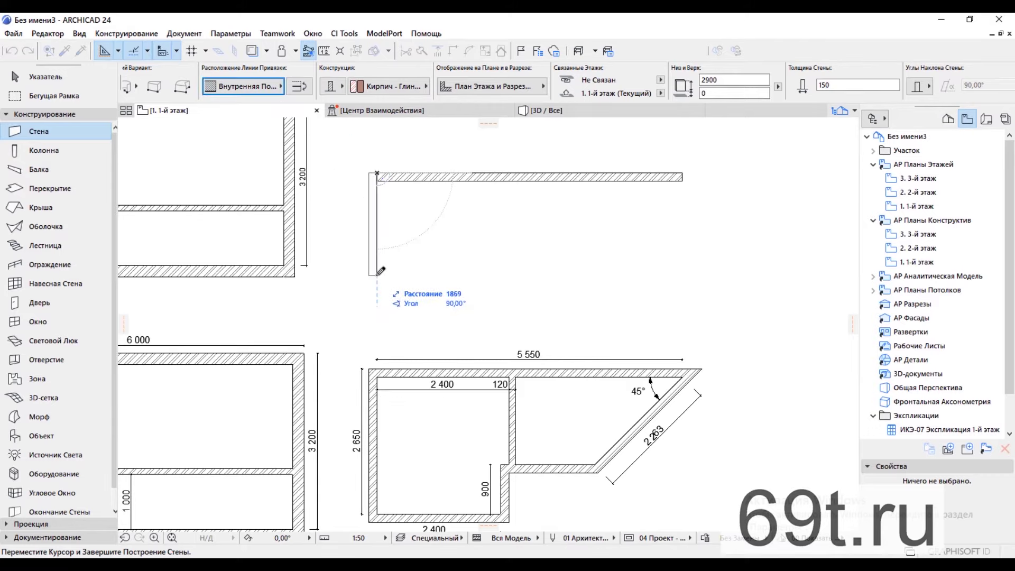
pyautogui.write('2')
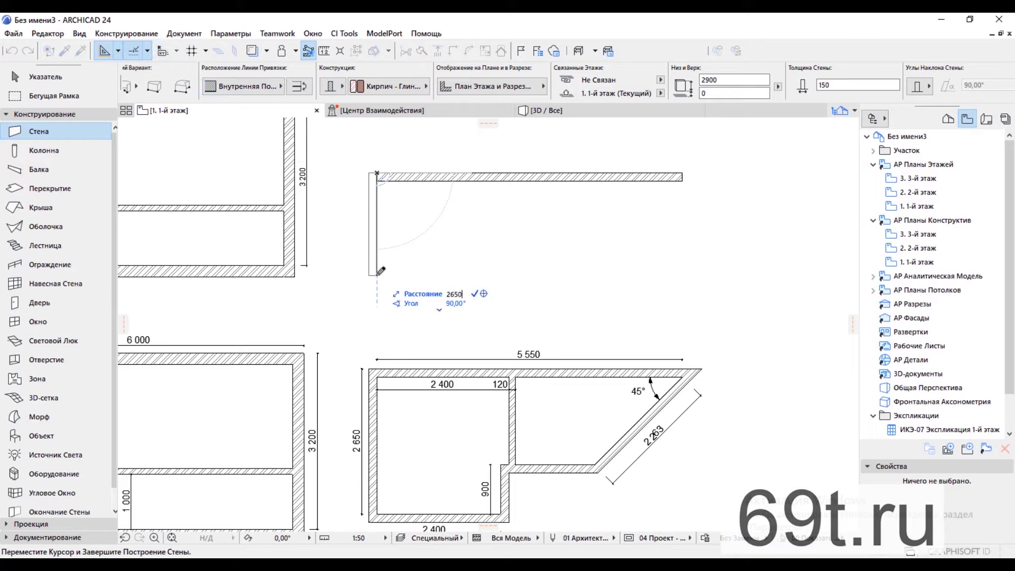
pyautogui.write('650')
pyautogui.press('Return')
# Step: Add linear dimensions for the upper wall's inner length, placed above it, and the left wall's outer length, placed outside it
pyautogui.click(46, 117)
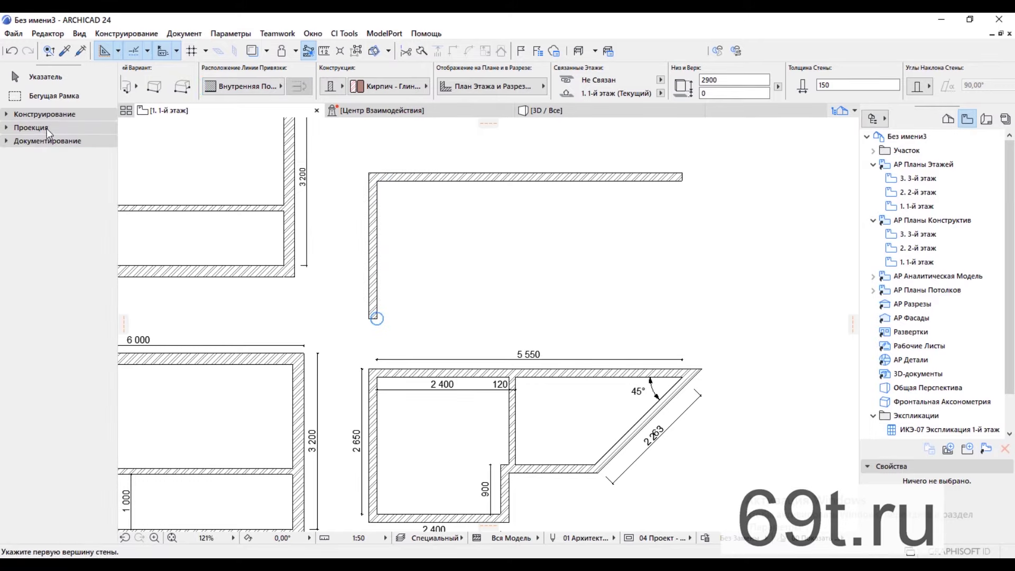
pyautogui.click(47, 141)
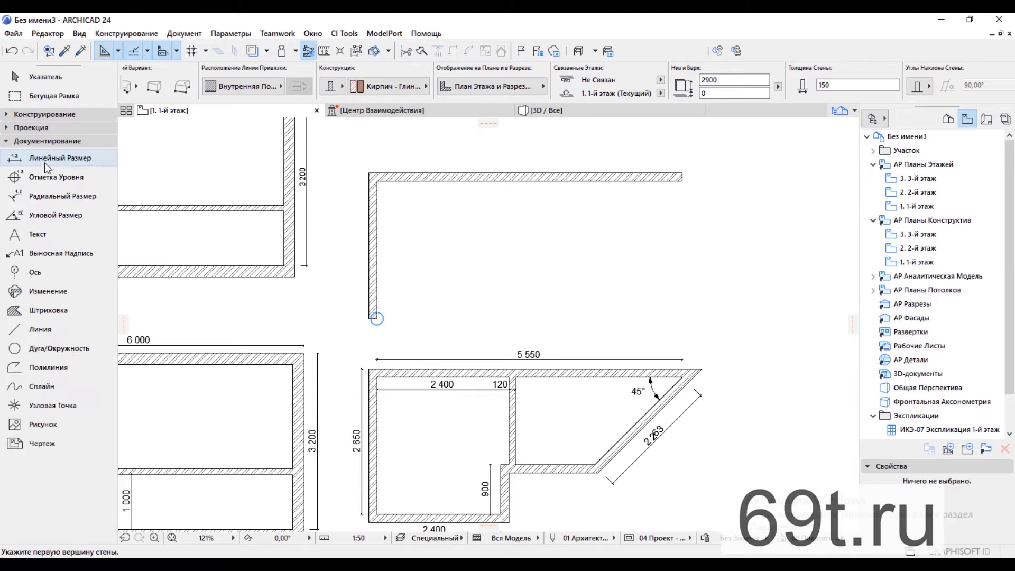
pyautogui.click(53, 158)
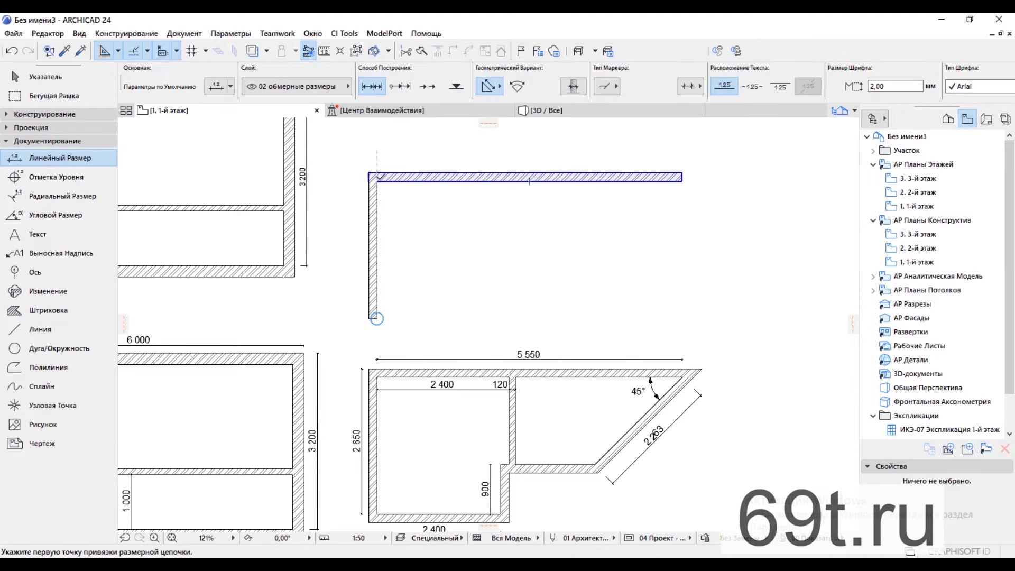
pyautogui.click(377, 180)
pyautogui.doubleClick(683, 177)
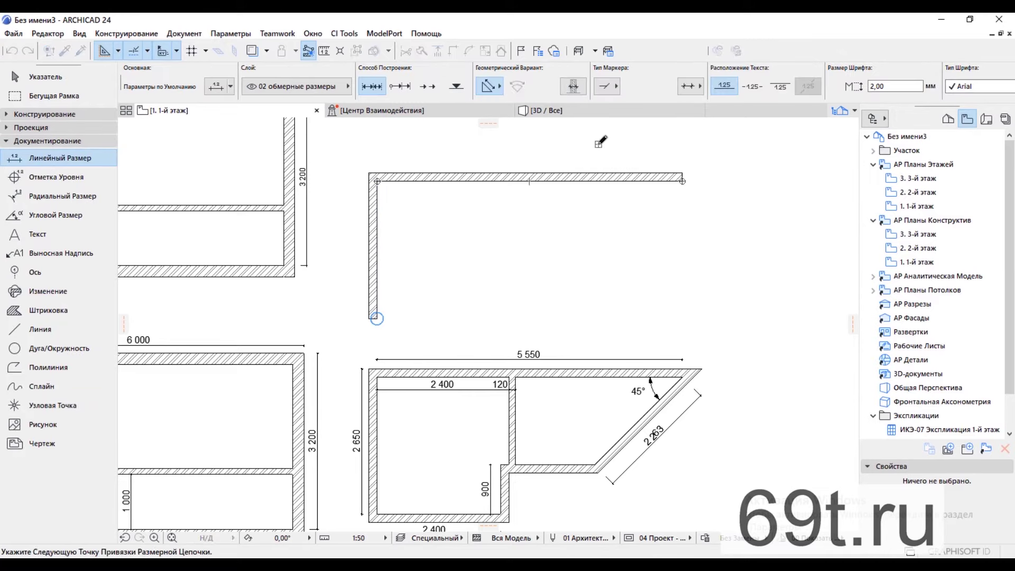
pyautogui.click(602, 157)
pyautogui.click(369, 173)
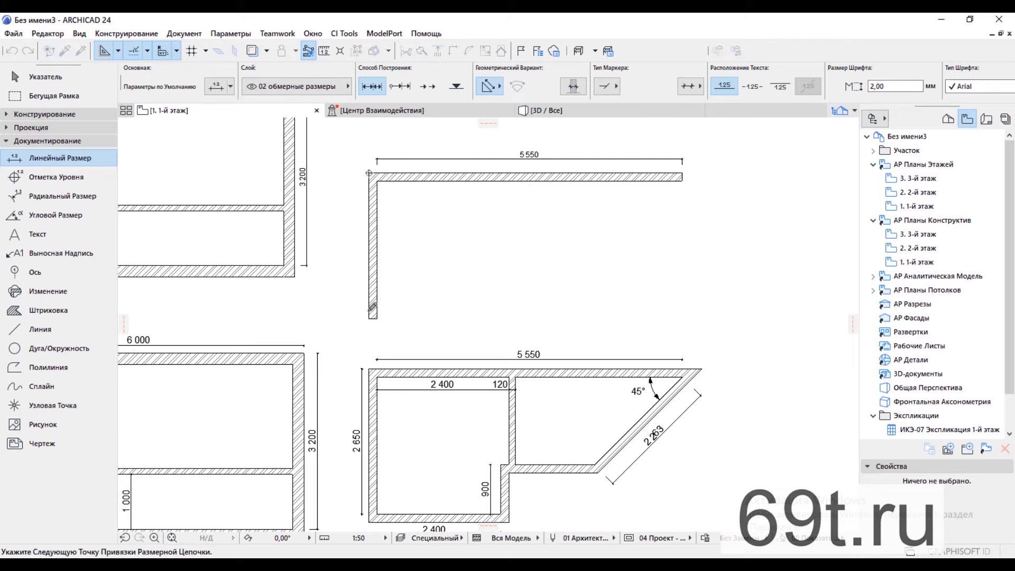
pyautogui.click(362, 252)
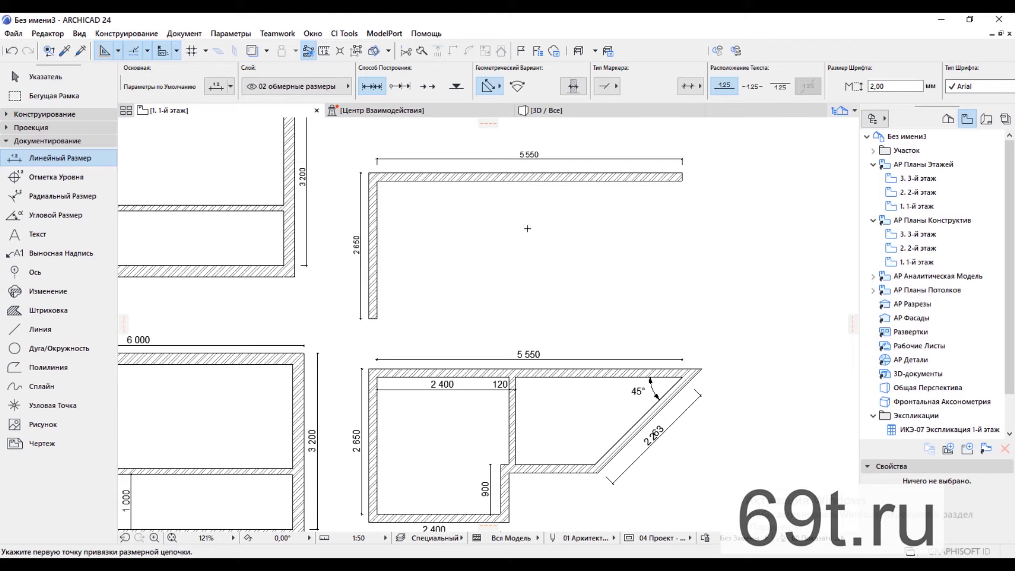
# Step: Draw a 2400 wall horizontally rightward from the left wall's lower outer corner
pyautogui.click(44, 115)
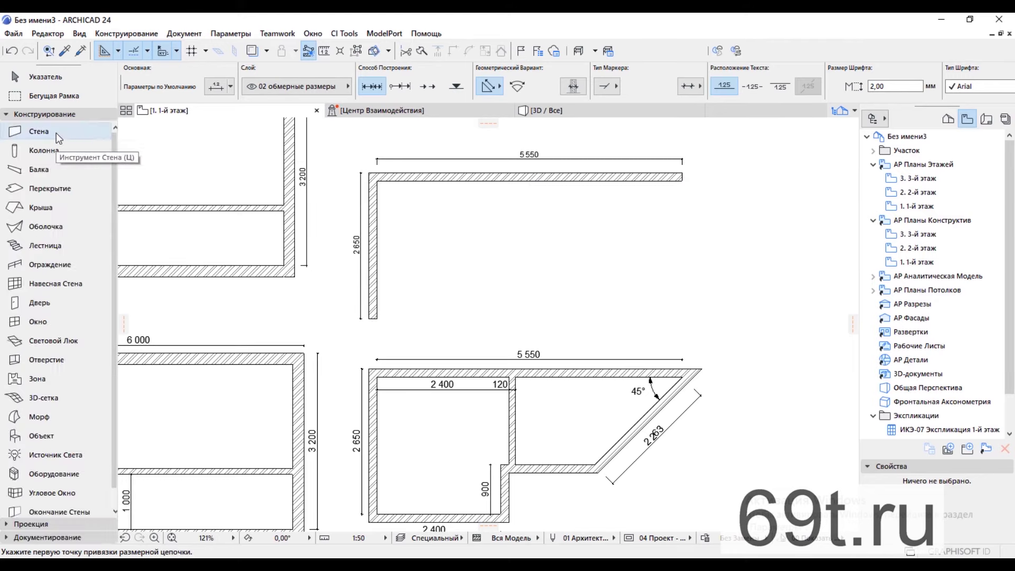
pyautogui.click(48, 131)
pyautogui.moveTo(473, 406); pyautogui.dragTo(468, 370, button='middle')
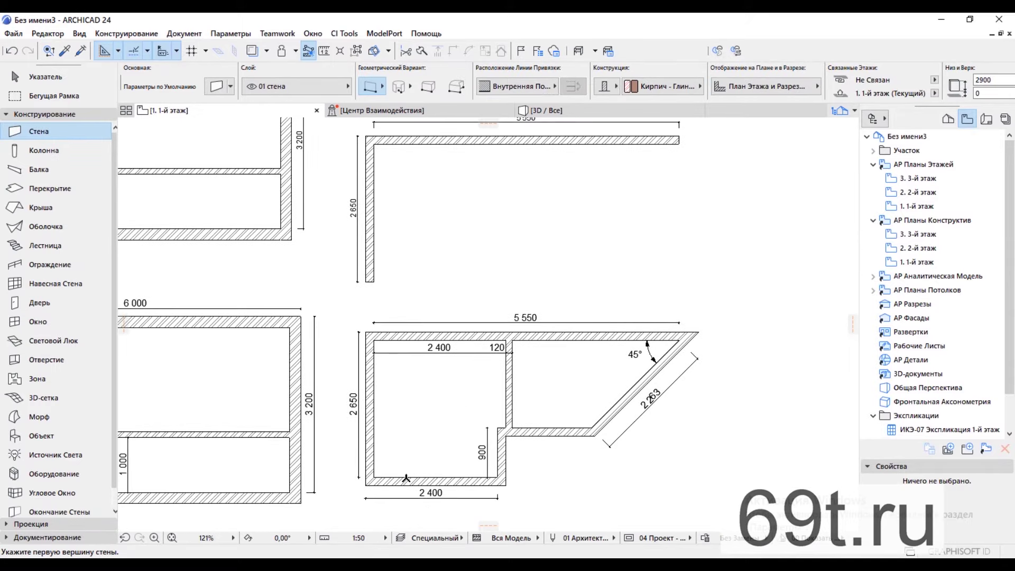
pyautogui.click(364, 281)
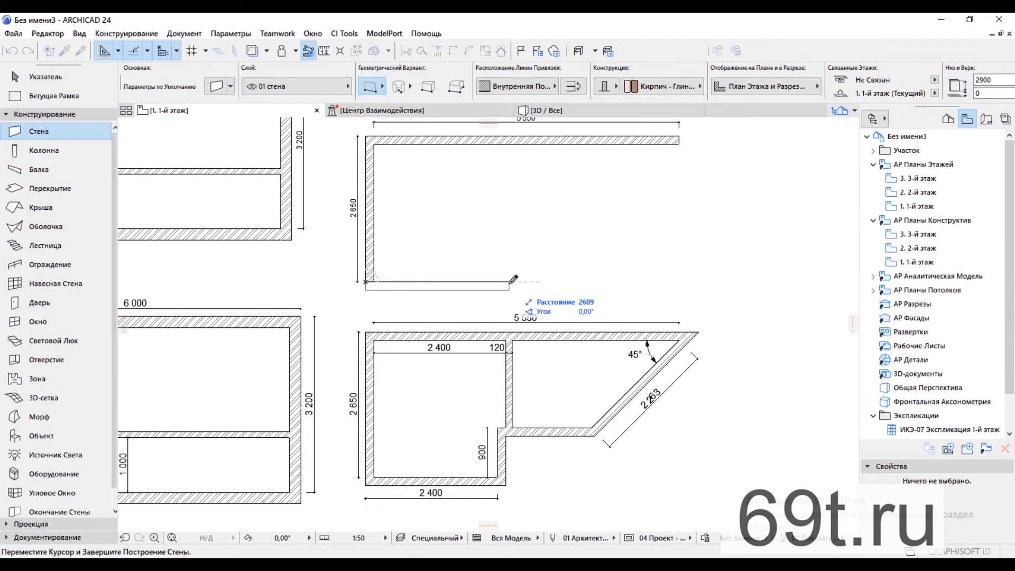
pyautogui.write('2400')
pyautogui.press('Return')
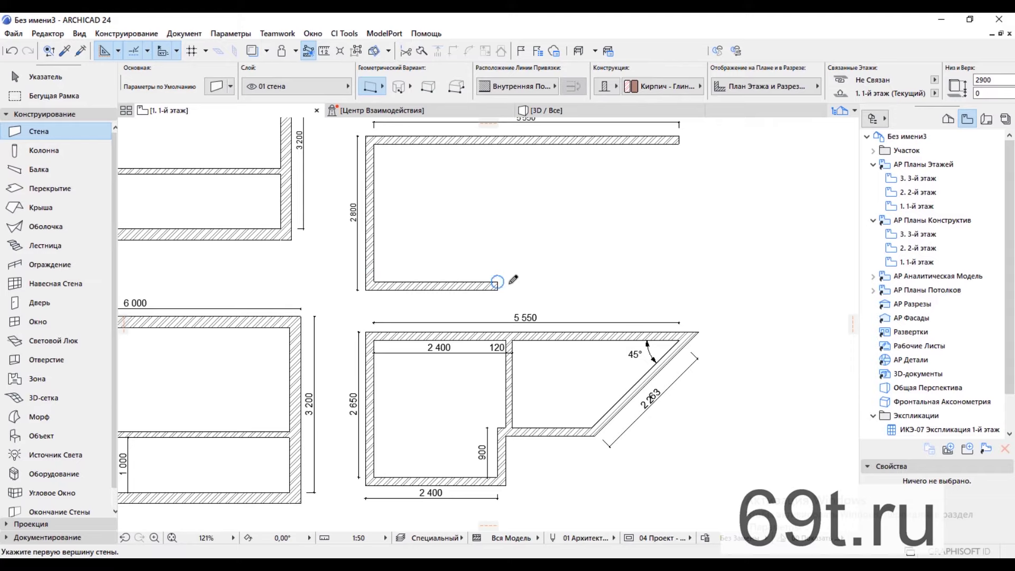
# Step: Draw a 900 wall straight up from the lower wall's right end
pyautogui.click(496, 281)
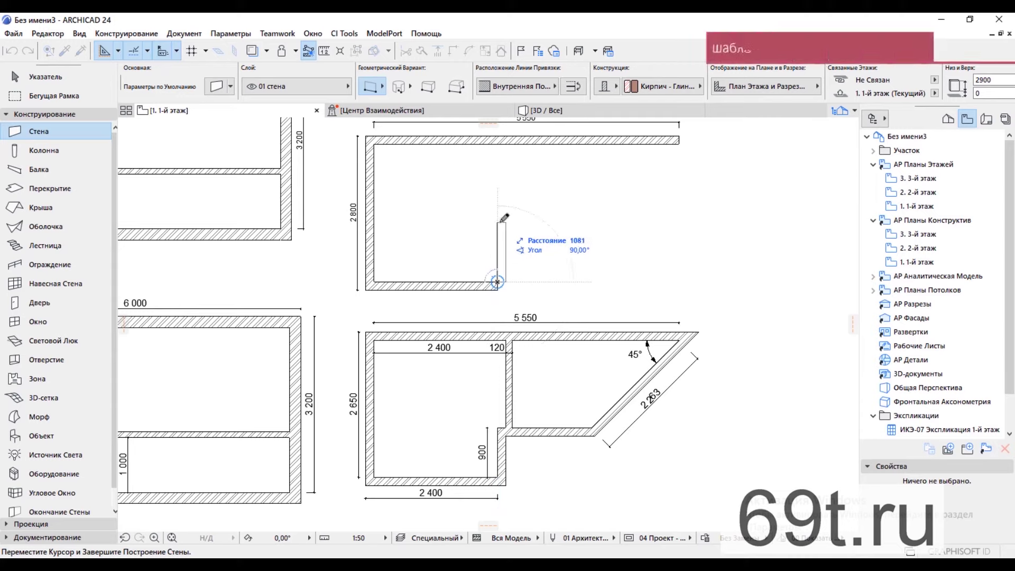
pyautogui.write('900')
pyautogui.press('Return')
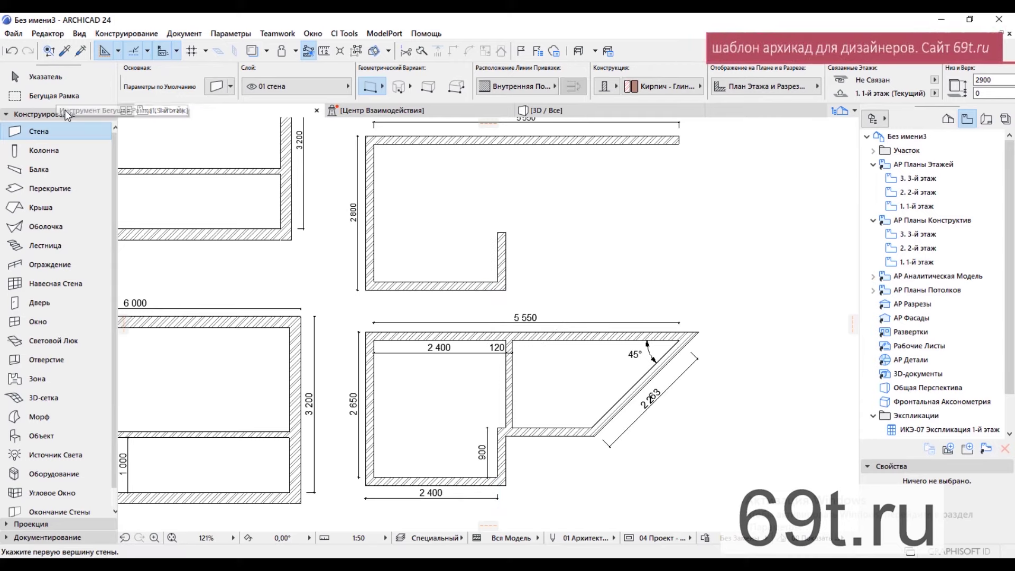
pyautogui.click(66, 114)
pyautogui.click(66, 141)
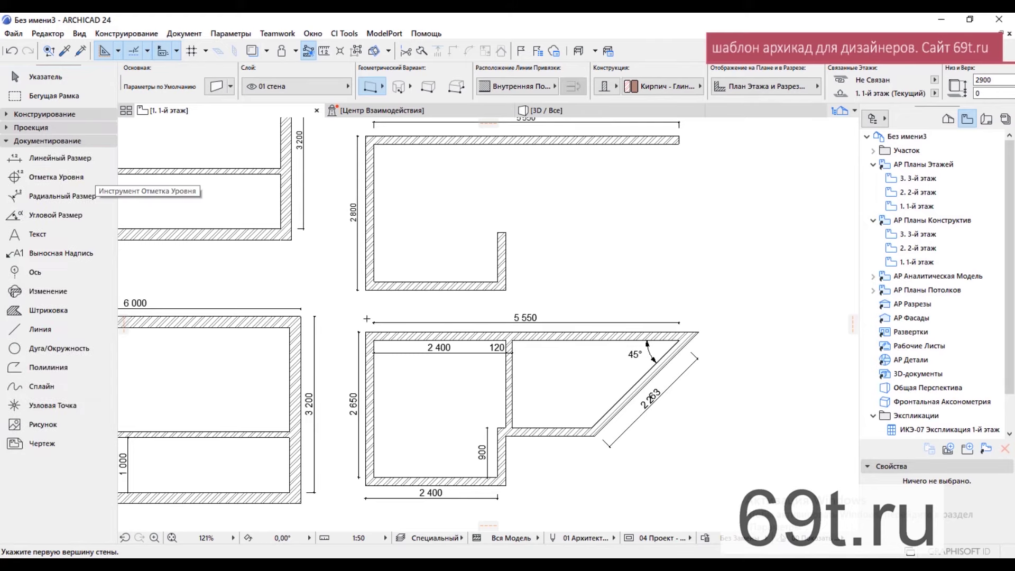
pyautogui.click(366, 290)
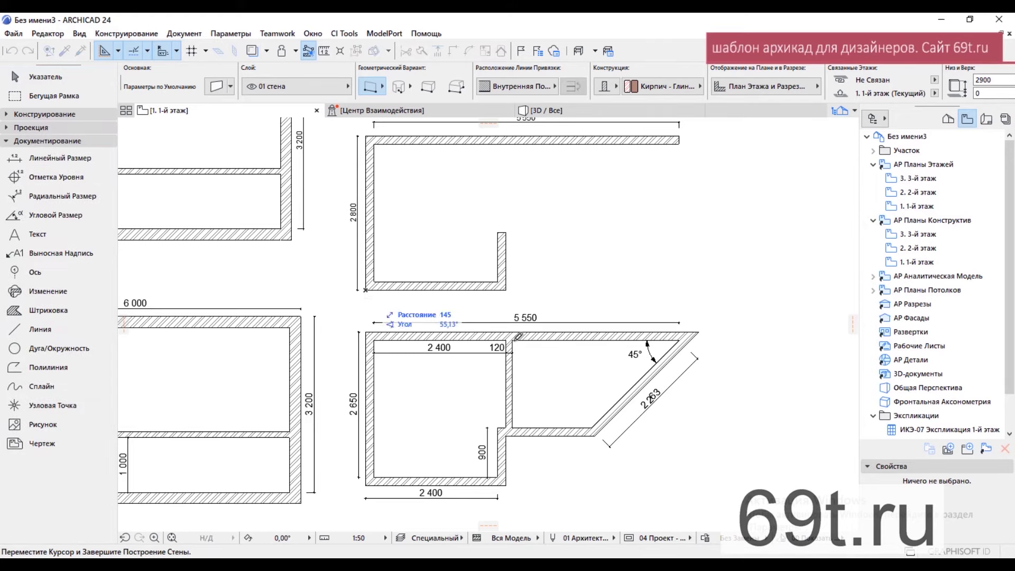
pyautogui.rightClick(411, 227)
pyautogui.click(446, 335)
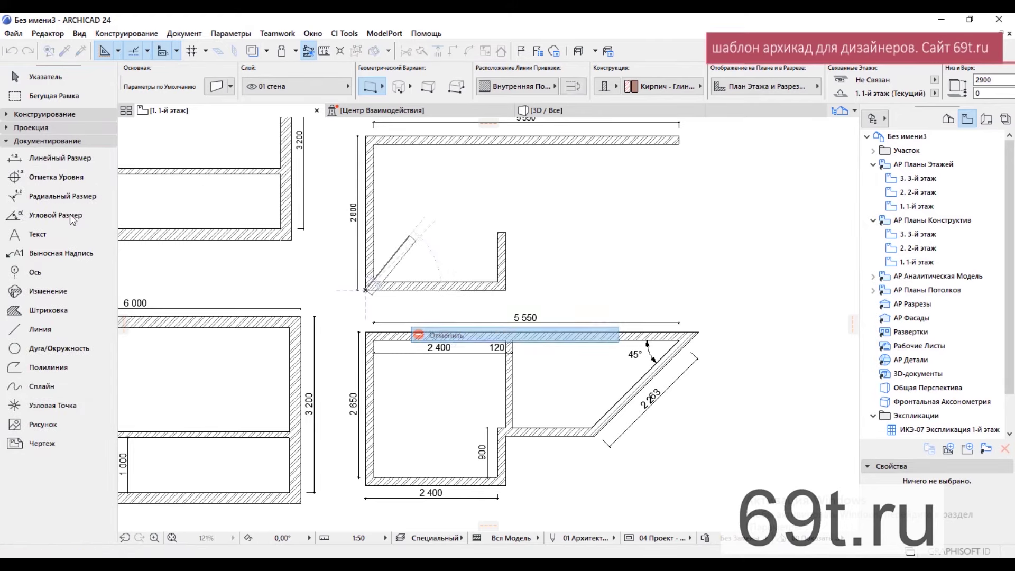
# Step: Try a linear dimension below the lower wall between its outer ends, and undo it
pyautogui.click(56, 157)
pyautogui.click(366, 290)
pyautogui.click(502, 287)
pyautogui.rightClick(548, 228)
pyautogui.click(582, 313)
pyautogui.click(426, 301)
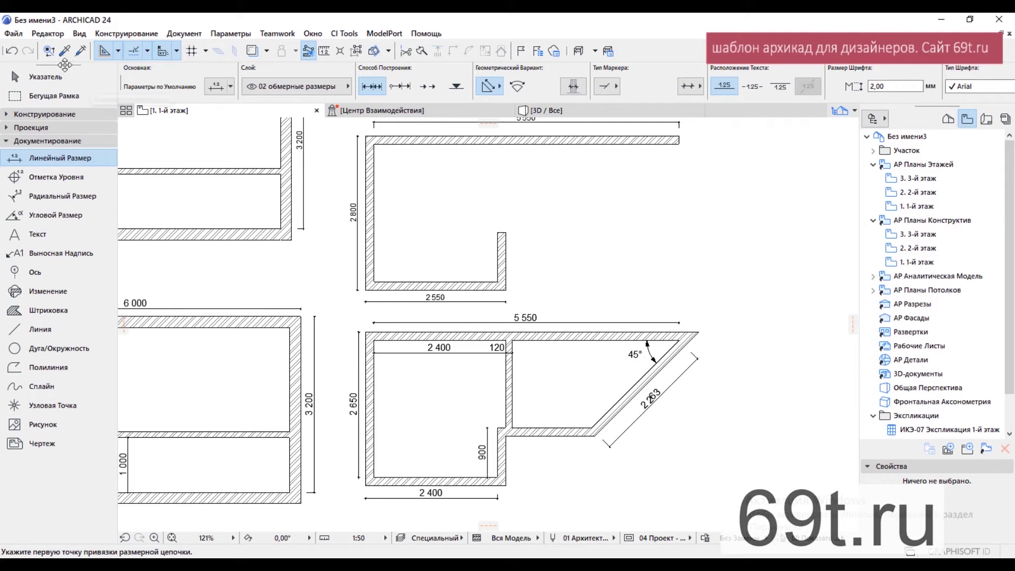
pyautogui.click(11, 50)
# Step: Try a linear dimension inside the room between the lower wall's inner corners, and undo it
pyautogui.click(374, 282)
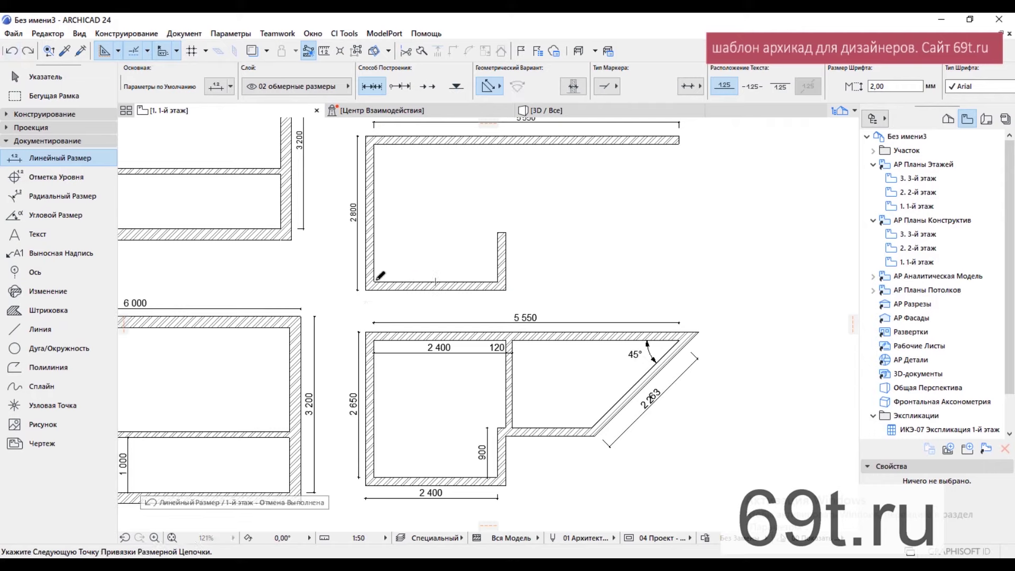
pyautogui.click(497, 282)
pyautogui.click(441, 270)
pyautogui.click(442, 273)
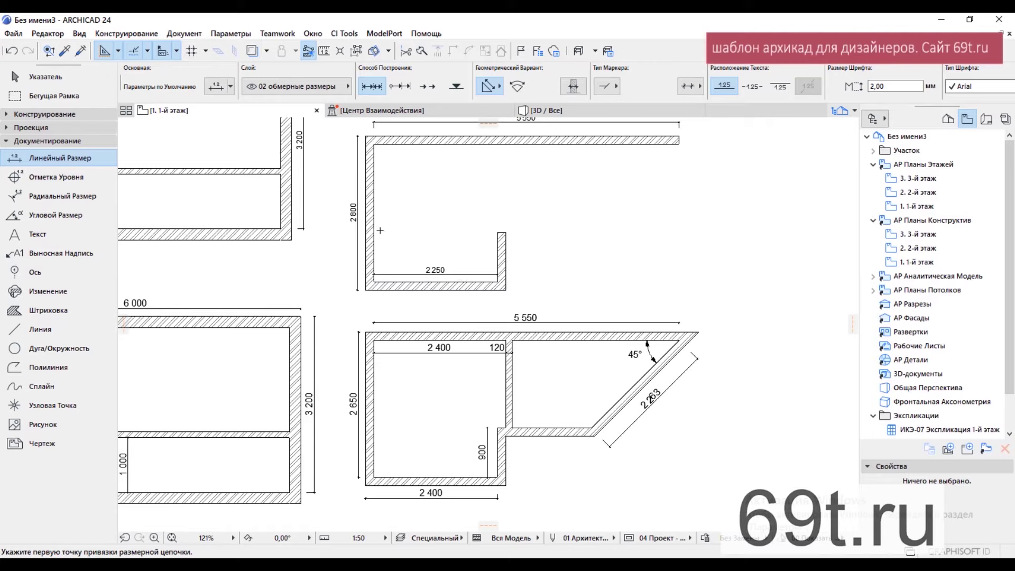
pyautogui.hotkey('ctrl', 'z')
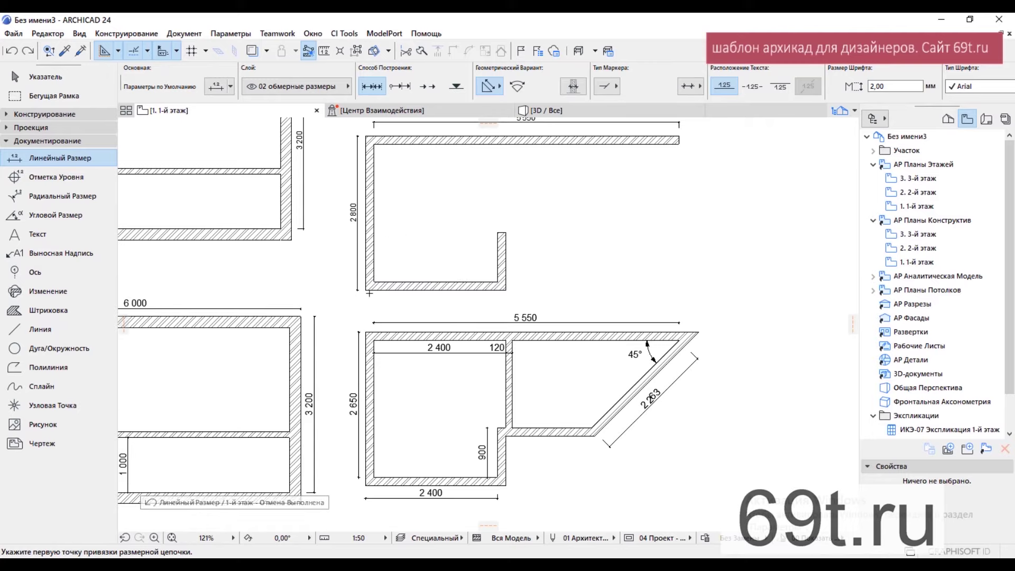
# Step: Dimension the lower wall from its left outer corner to the short wall's inner face, and the short wall's inner length beside it
pyautogui.click(366, 290)
pyautogui.click(500, 275)
pyautogui.rightClick(545, 239)
pyautogui.click(574, 301)
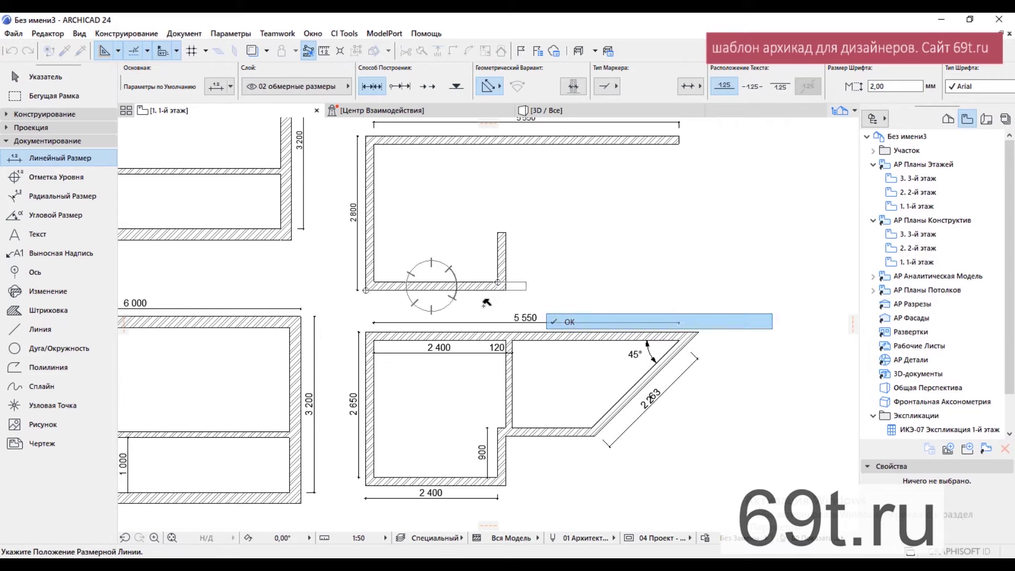
pyautogui.click(429, 301)
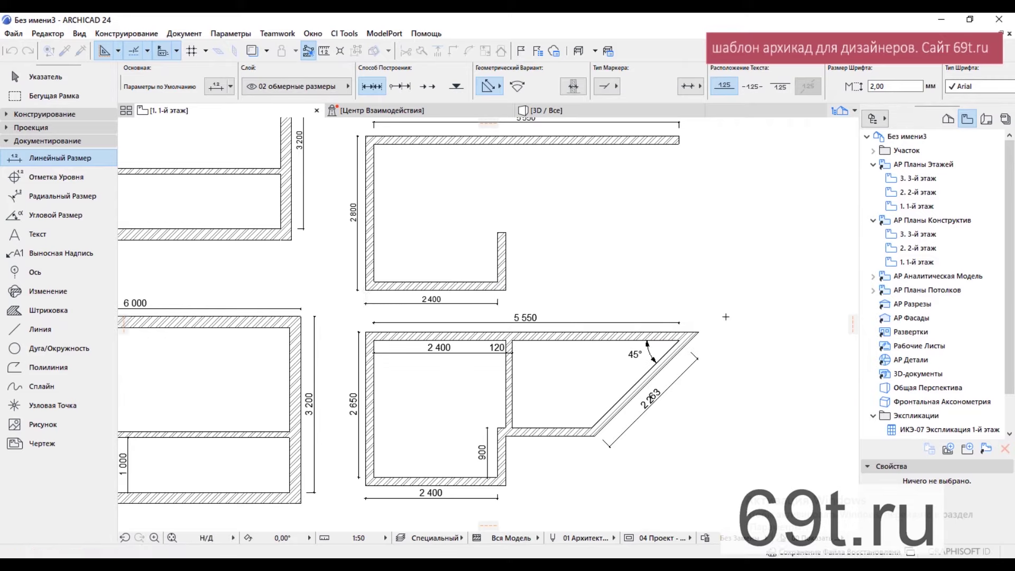
pyautogui.click(497, 232)
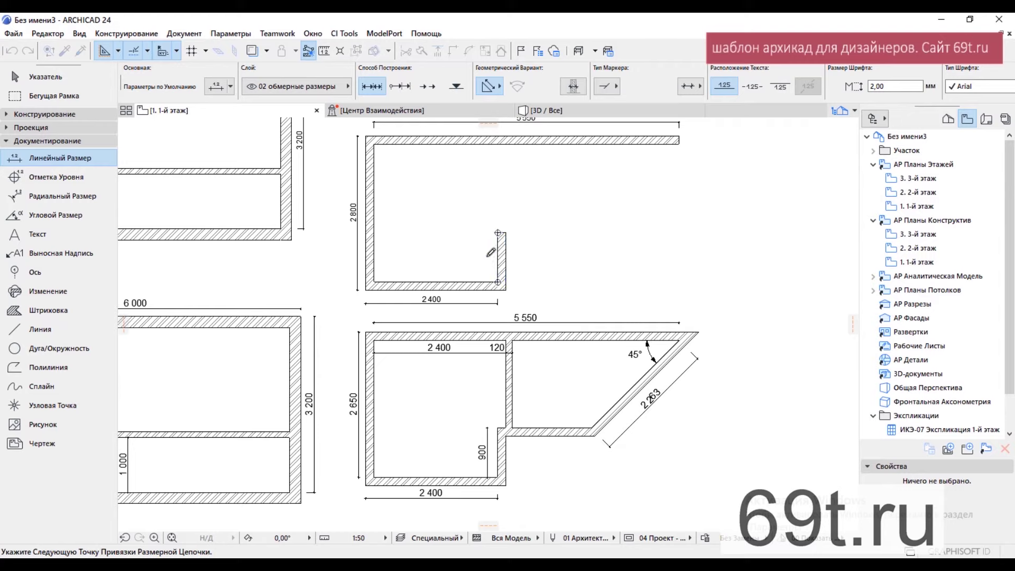
pyautogui.doubleClick(485, 250)
# Step: Draw the slanted wall from the upper wall's inner right end, 2263 long at 135°, with the reference line on the outside face
pyautogui.click(85, 113)
pyautogui.click(33, 133)
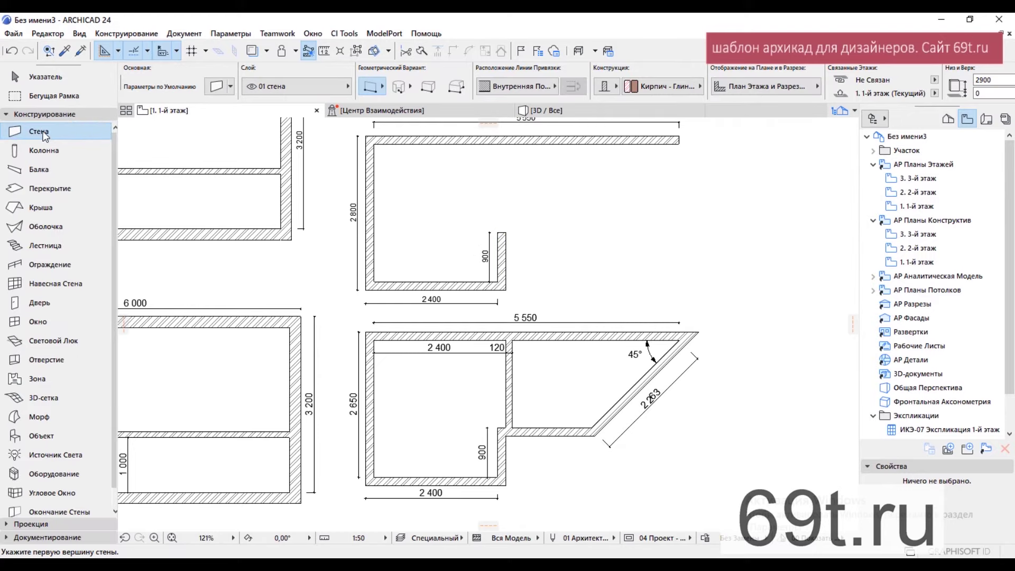
pyautogui.click(678, 142)
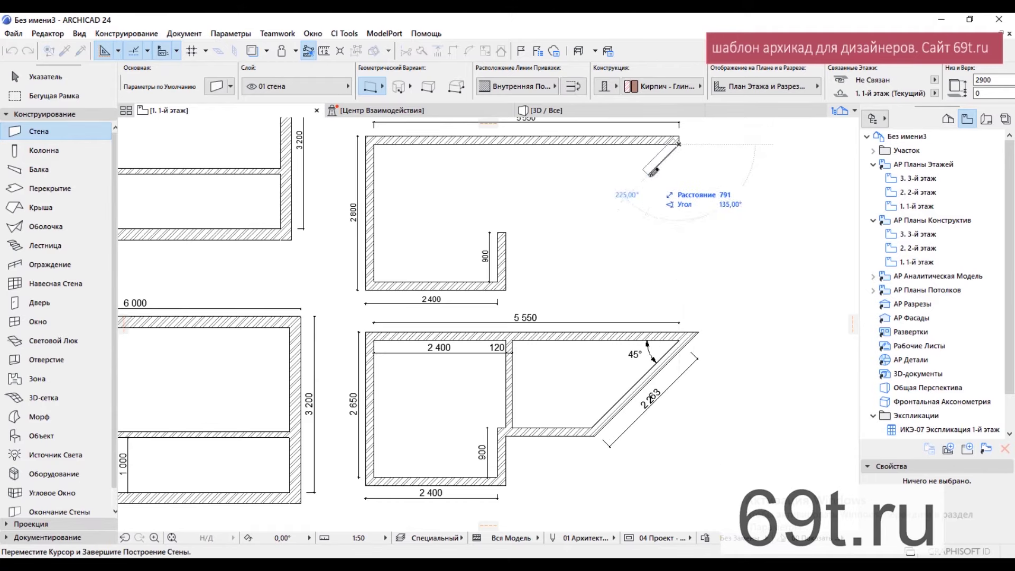
pyautogui.click(544, 89)
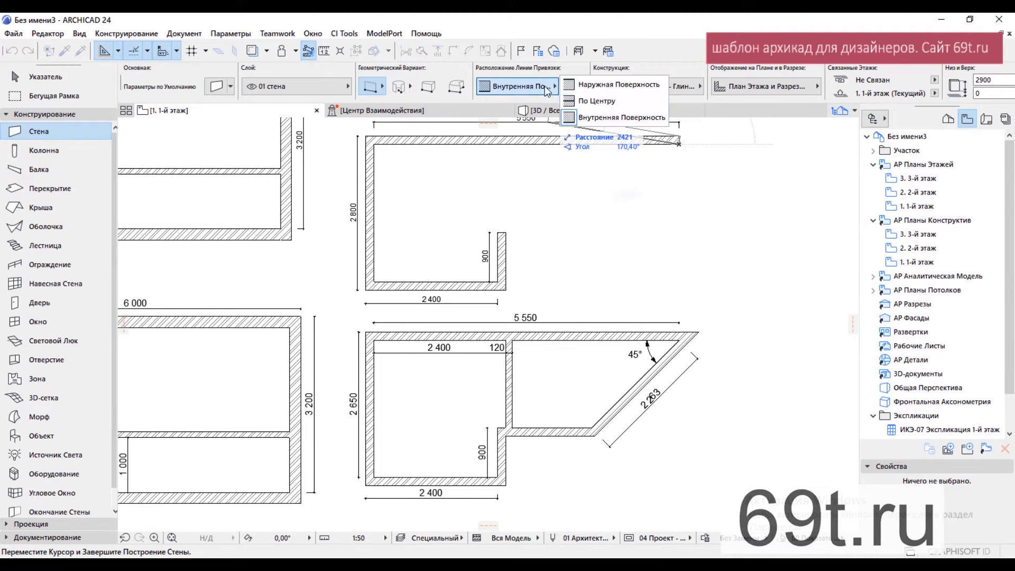
pyautogui.click(582, 85)
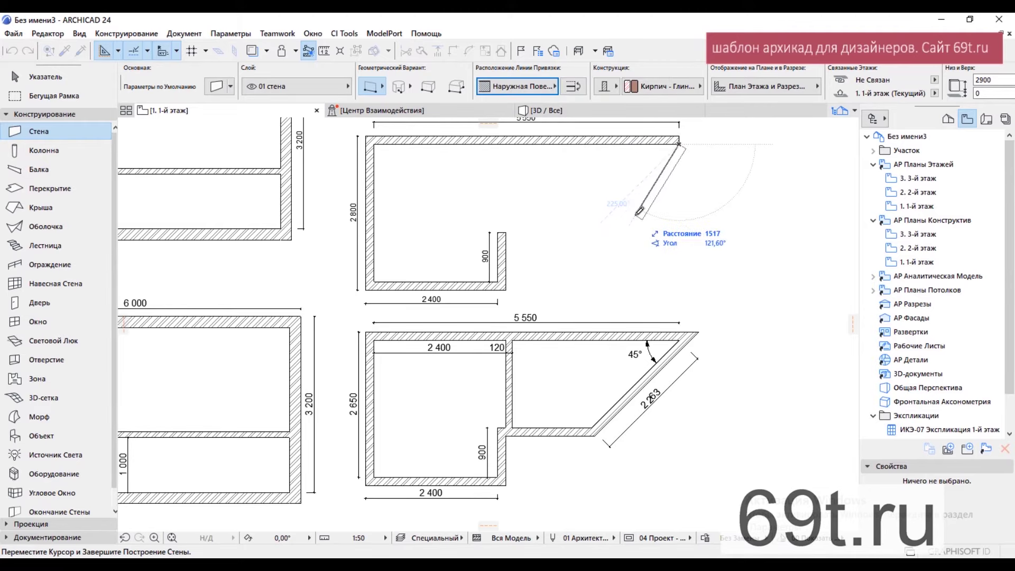
pyautogui.moveTo(558, 139); pyautogui.dragTo(562, 151, button='middle')
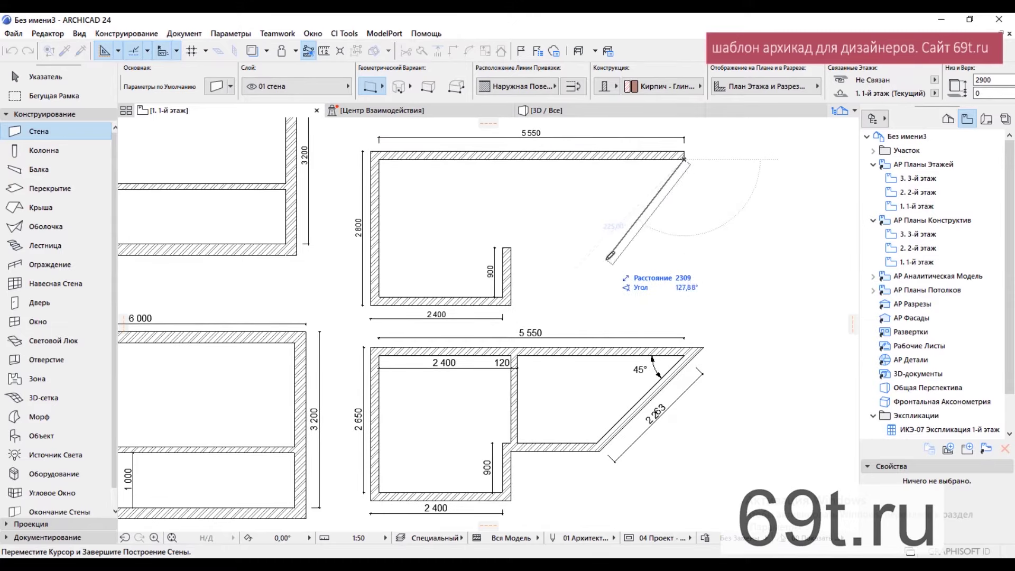
pyautogui.write('26')
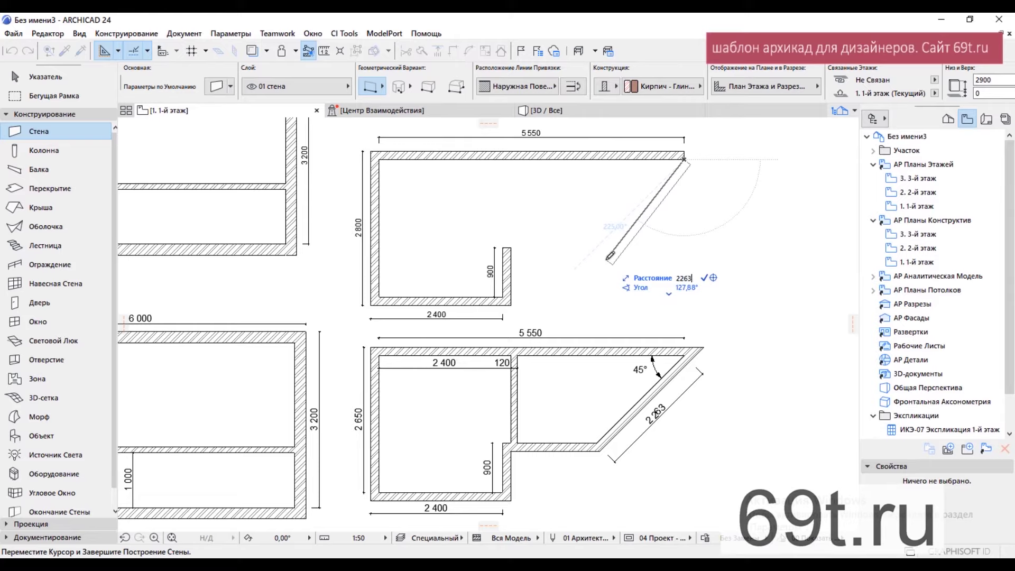
pyautogui.press('Tab')
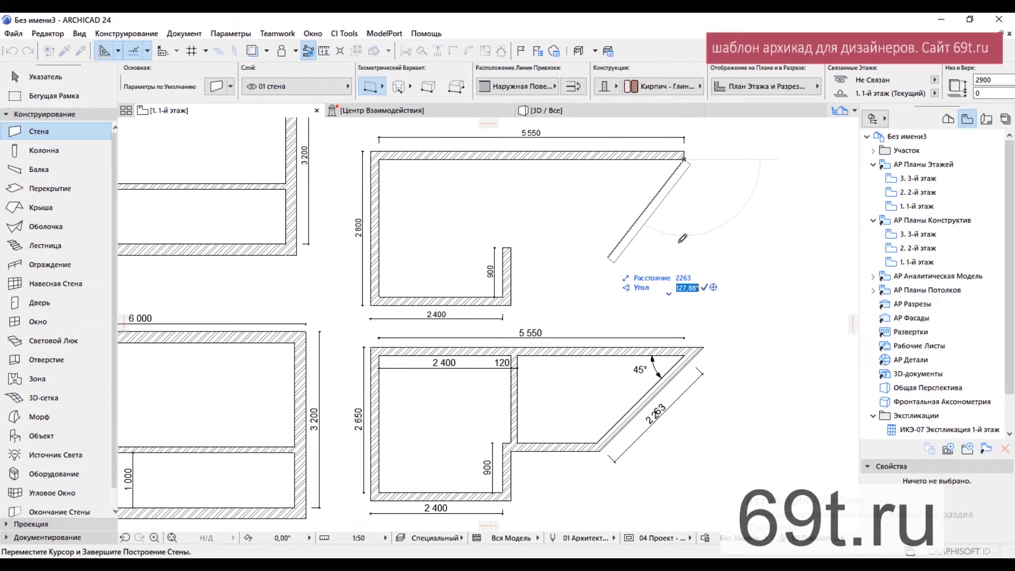
pyautogui.write('135')
pyautogui.press('Return')
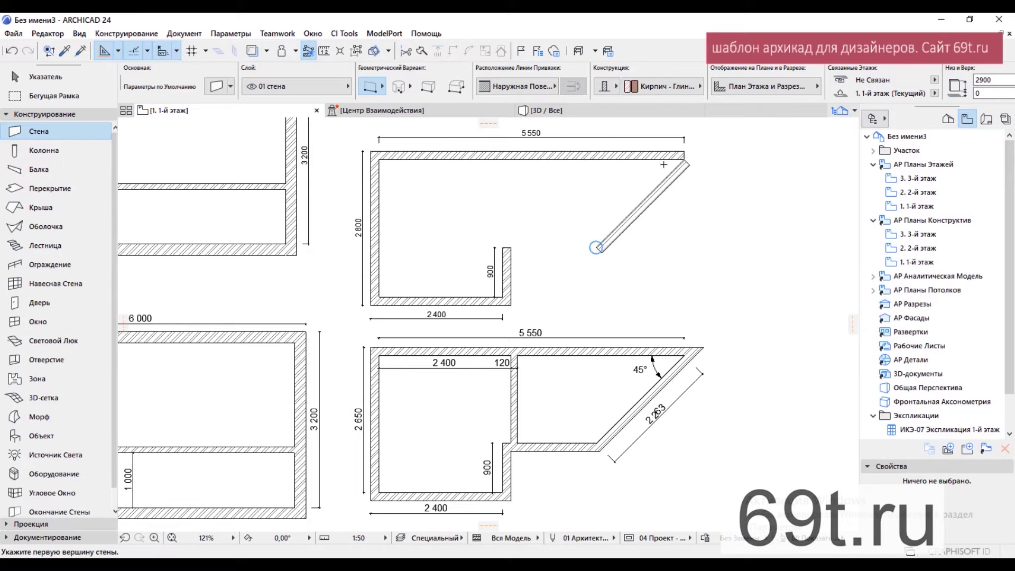
# Step: Join the upper wall and the slanted wall into a clean mitred corner
pyautogui.click(41, 78)
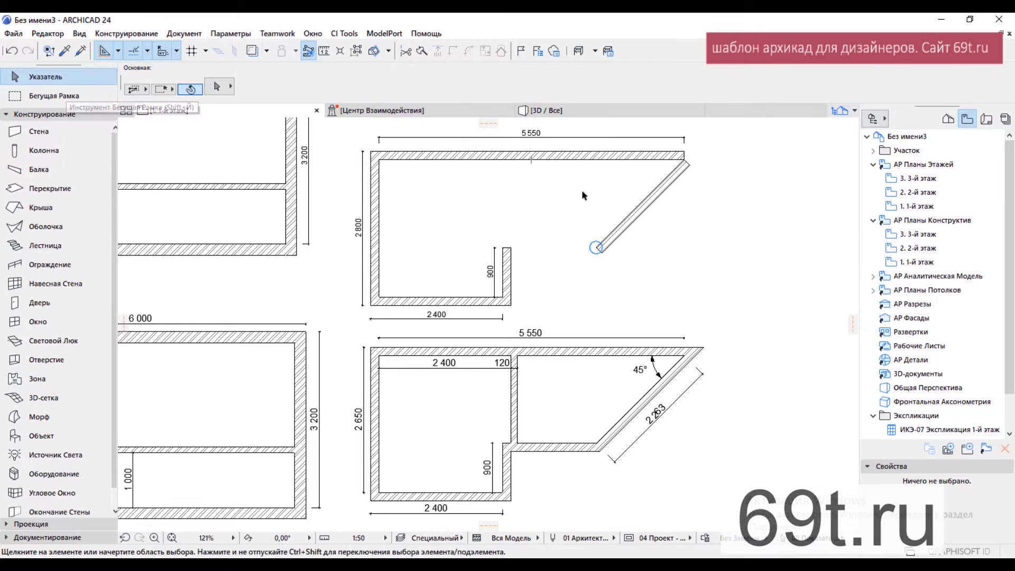
pyautogui.click(644, 162)
pyautogui.keyDown('shift'); pyautogui.click(665, 192); pyautogui.keyUp('shift')
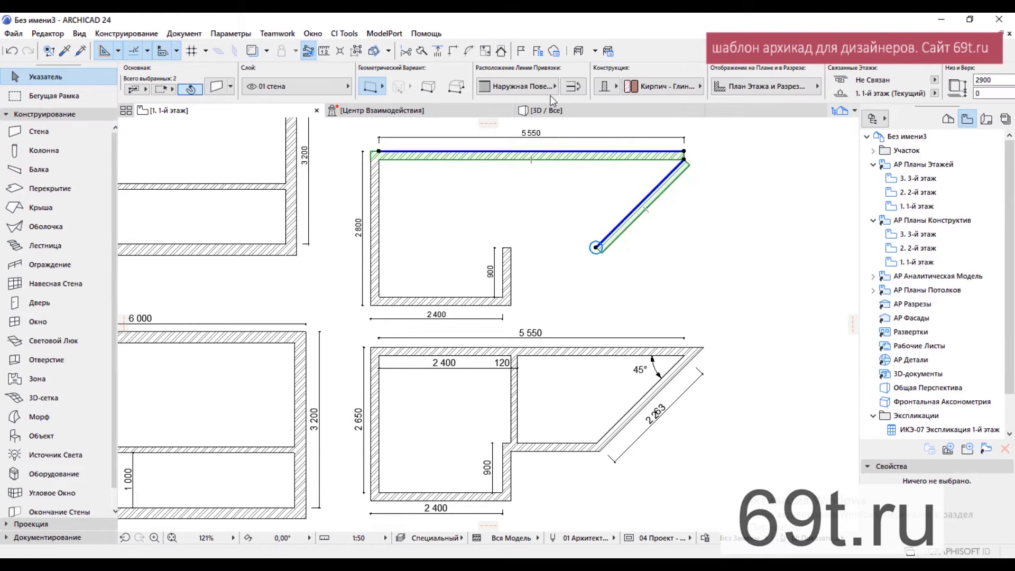
pyautogui.click(452, 51)
pyautogui.click(755, 262)
# Step: Draw a horizontal wall from the 900 wall's upper inner corner to the slanted wall's lower end, reference line on the inside face
pyautogui.click(39, 131)
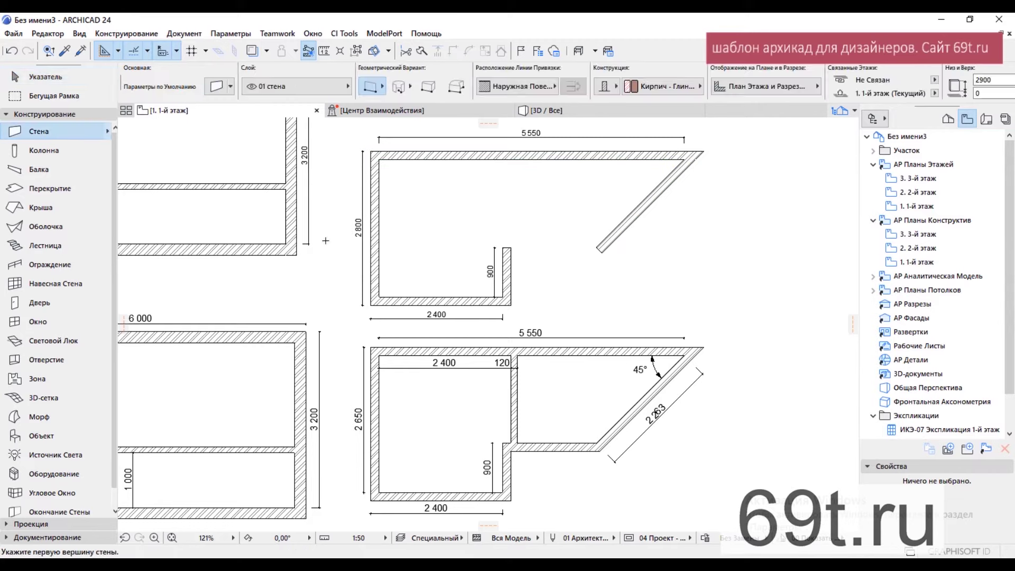
pyautogui.click(502, 246)
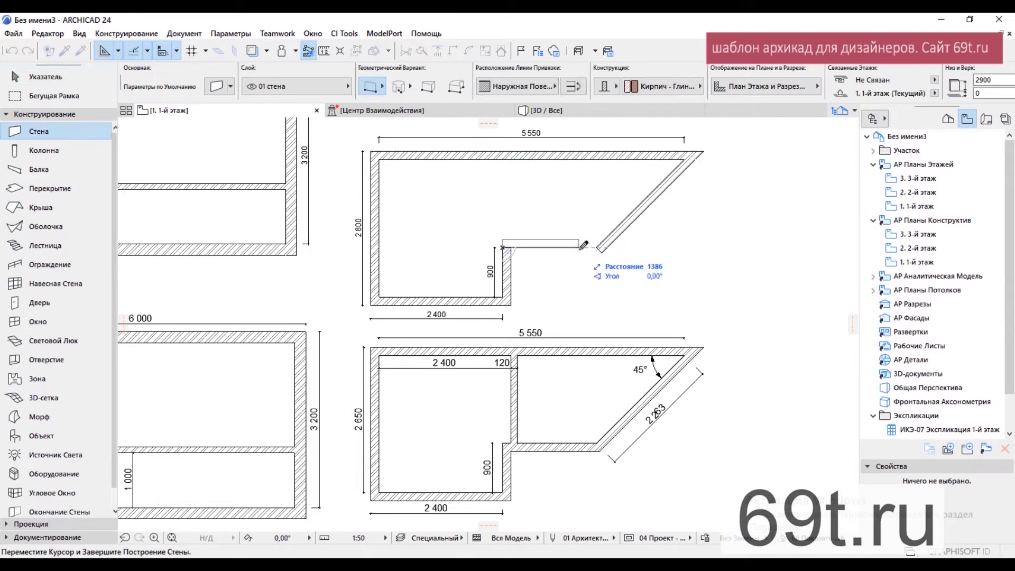
pyautogui.click(521, 87)
pyautogui.click(603, 121)
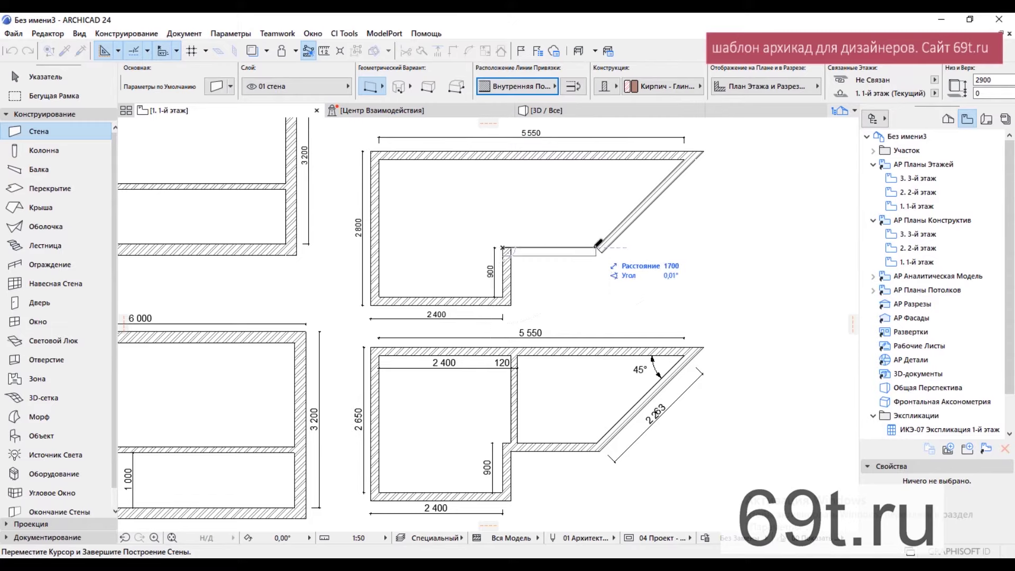
pyautogui.click(598, 247)
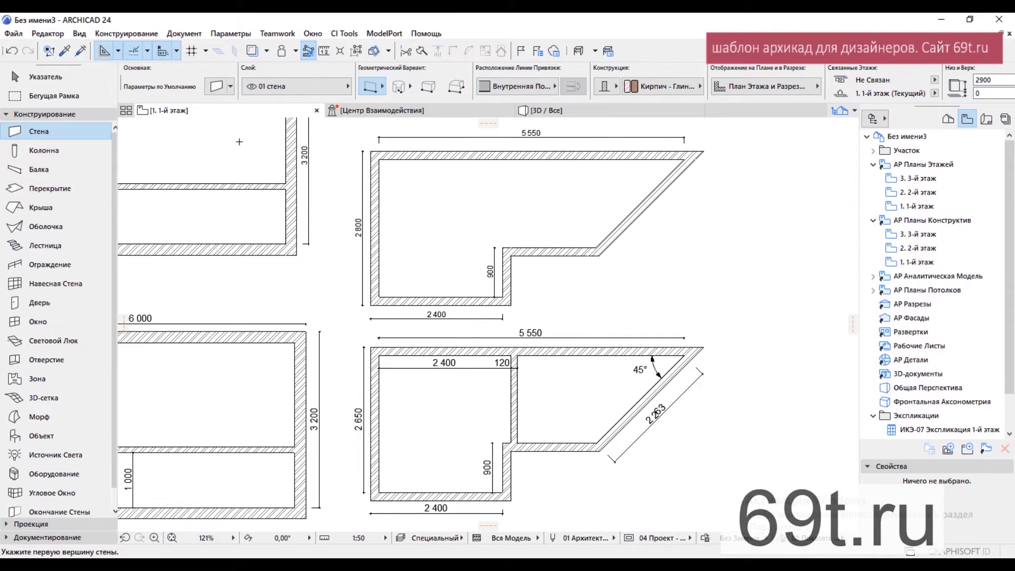
# Step: Create a guide line segment along the upper wall's inner face, starting at the inner left corner
pyautogui.click(118, 51)
pyautogui.click(135, 71)
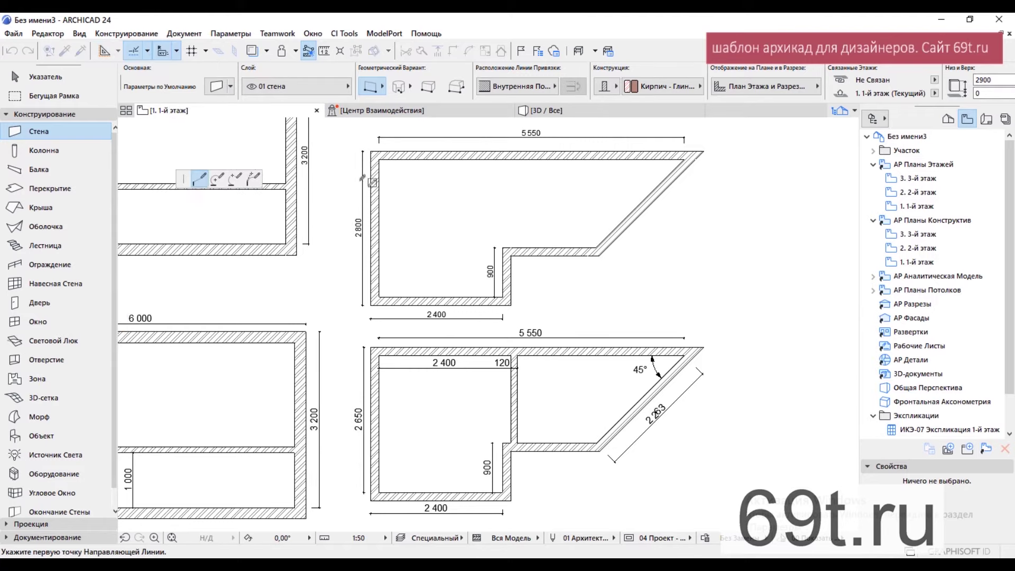
pyautogui.click(379, 159)
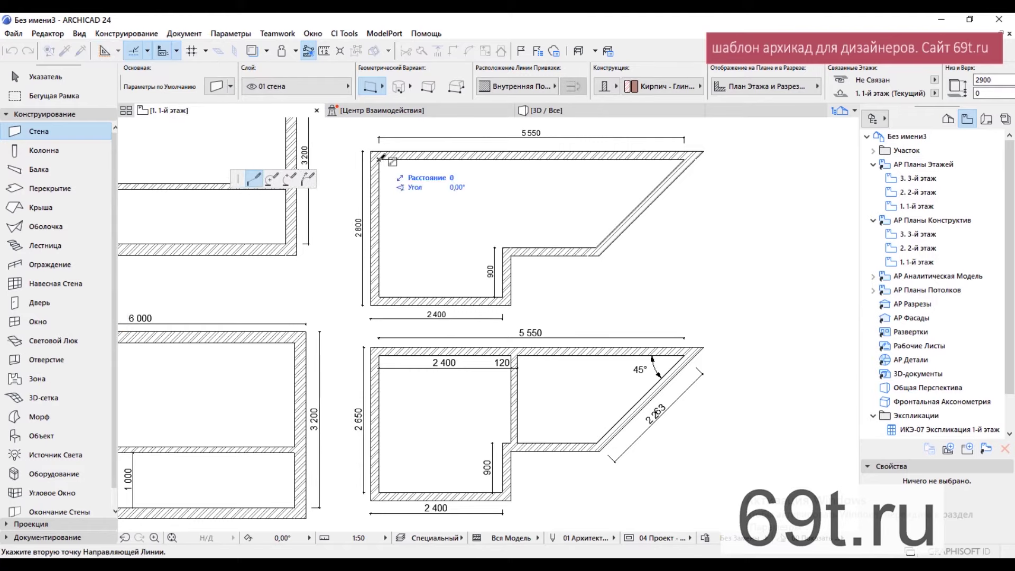
pyautogui.click(444, 159)
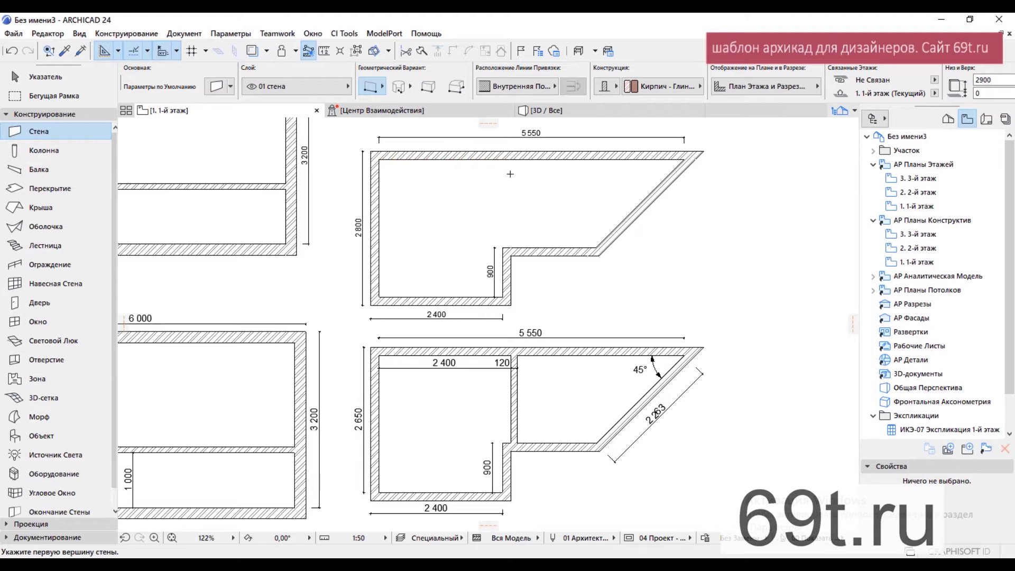
# Step: Draw a 120-thick vertical partition from the guide line down to the horizontal wall above the 900 wall, reference line on the outside face
pyautogui.scroll(3, 510, 174)
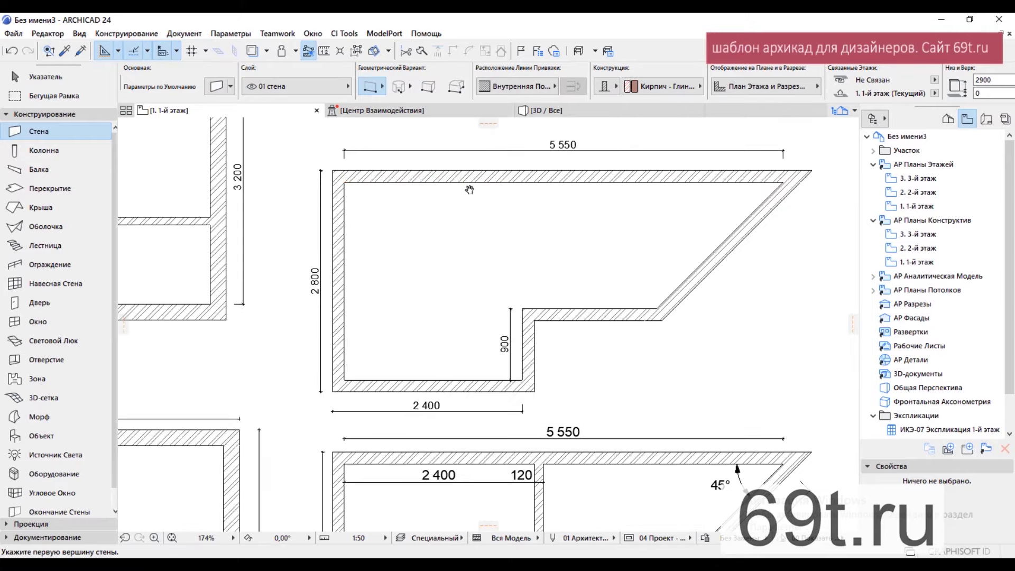
pyautogui.click(534, 182)
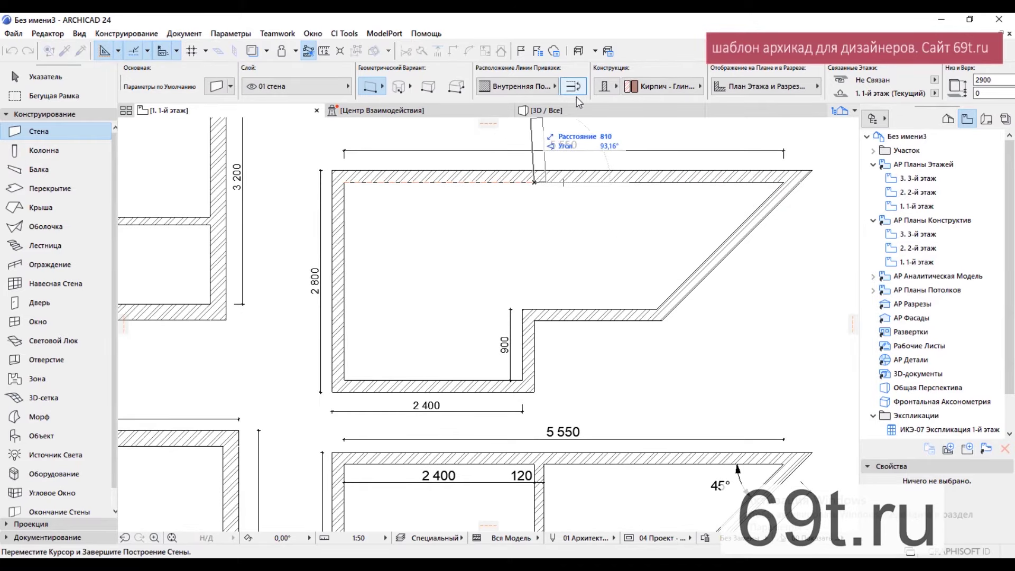
pyautogui.moveTo(549, 346); pyautogui.dragTo(534, 268, button='middle')
pyautogui.scroll(-1, 581, 176)
pyautogui.moveTo(593, 218); pyautogui.dragTo(607, 282, button='middle')
pyautogui.scroll(-3, 729, 87)
pyautogui.click(823, 86)
pyautogui.write('120')
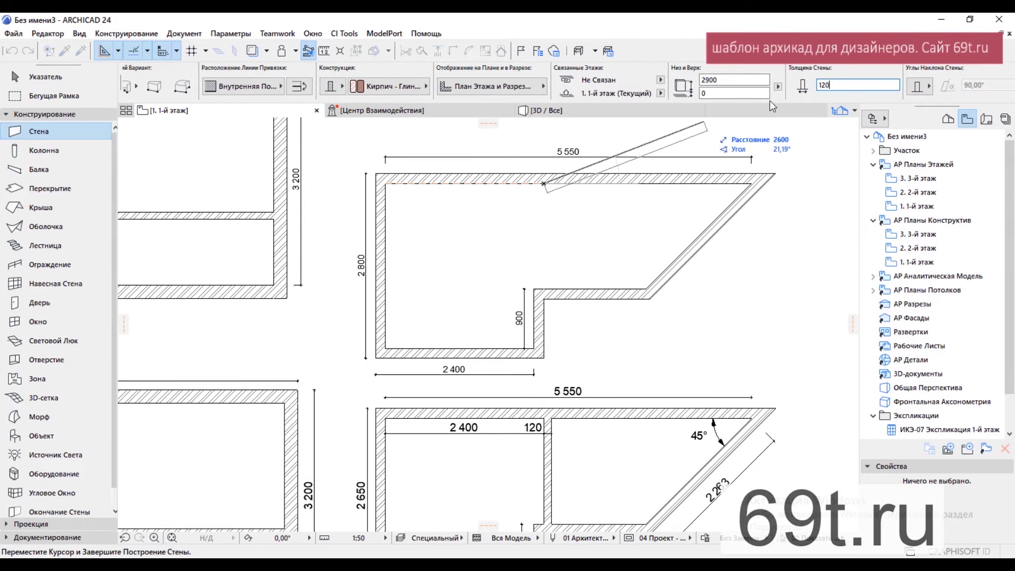
pyautogui.scroll(3, 300, 91)
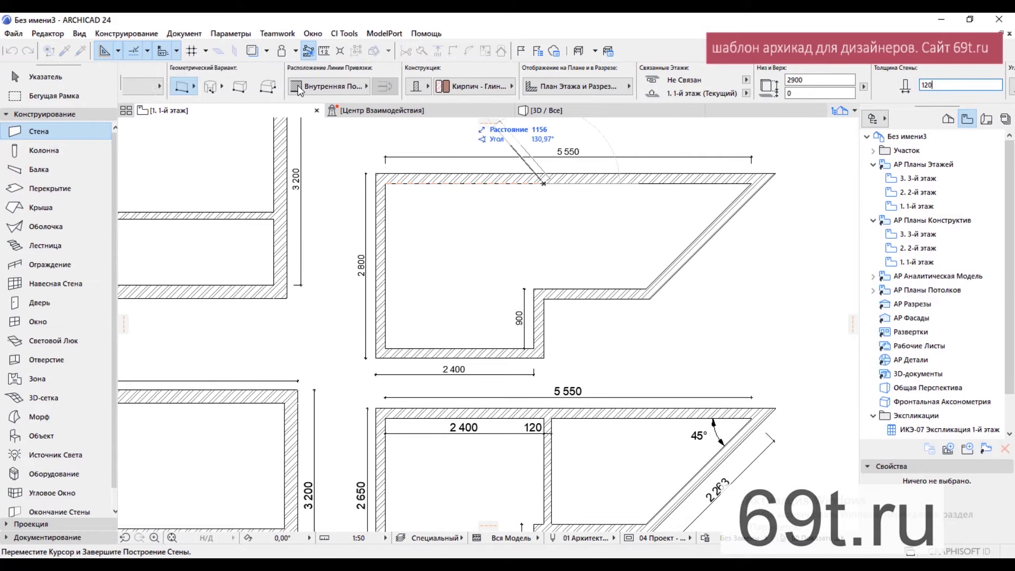
pyautogui.scroll(3, 300, 91)
pyautogui.click(525, 88)
pyautogui.click(603, 80)
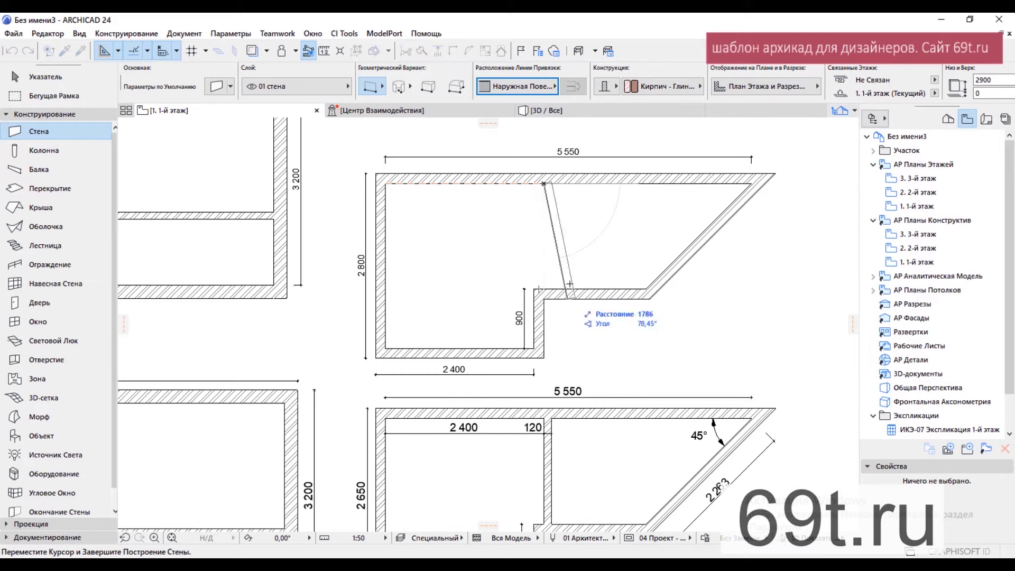
pyautogui.click(543, 289)
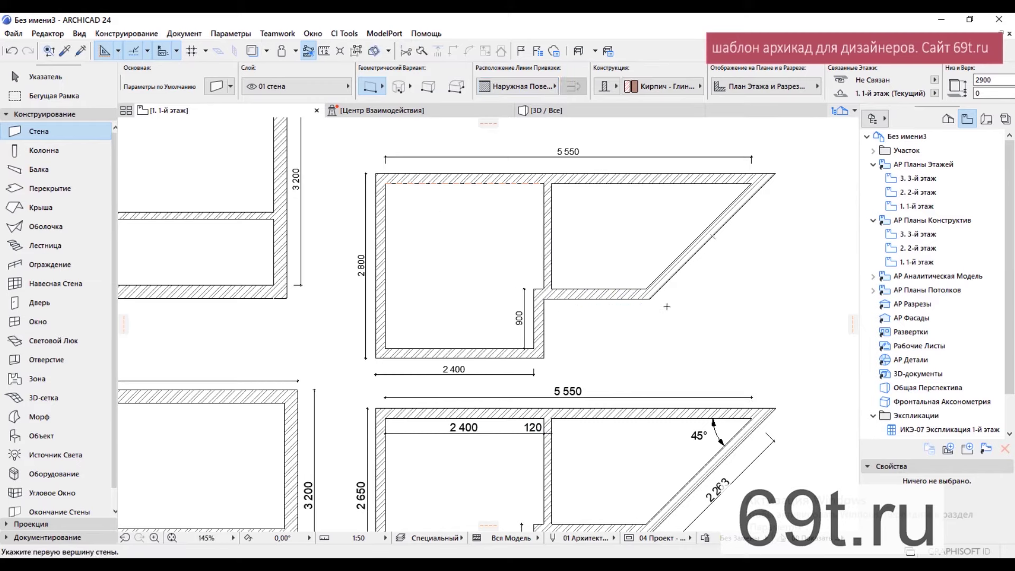
# Step: Add a linear dimension chain below the upper wall covering the left room's inner width and the partition's thickness
pyautogui.click(83, 538)
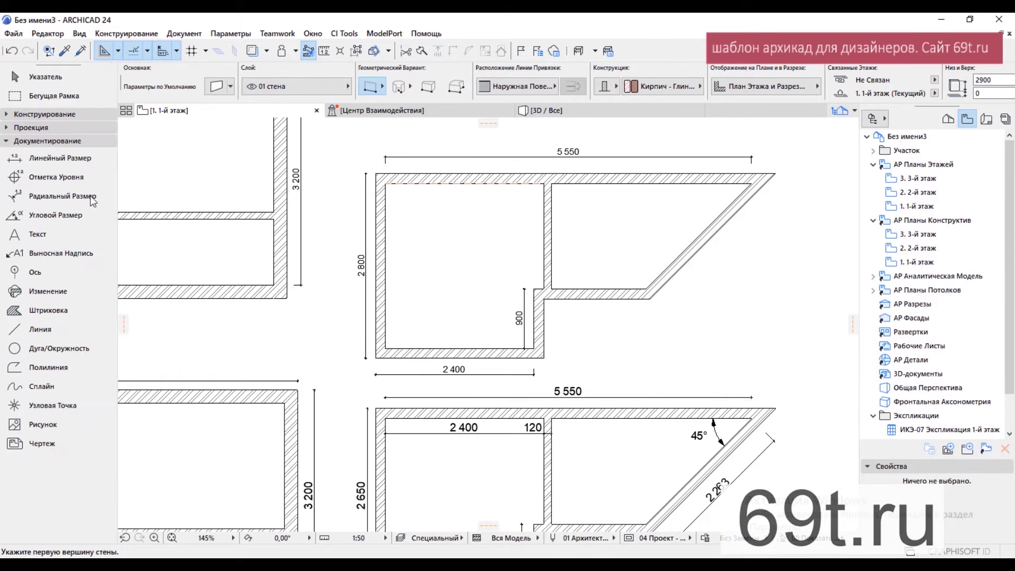
pyautogui.click(53, 158)
pyautogui.click(385, 183)
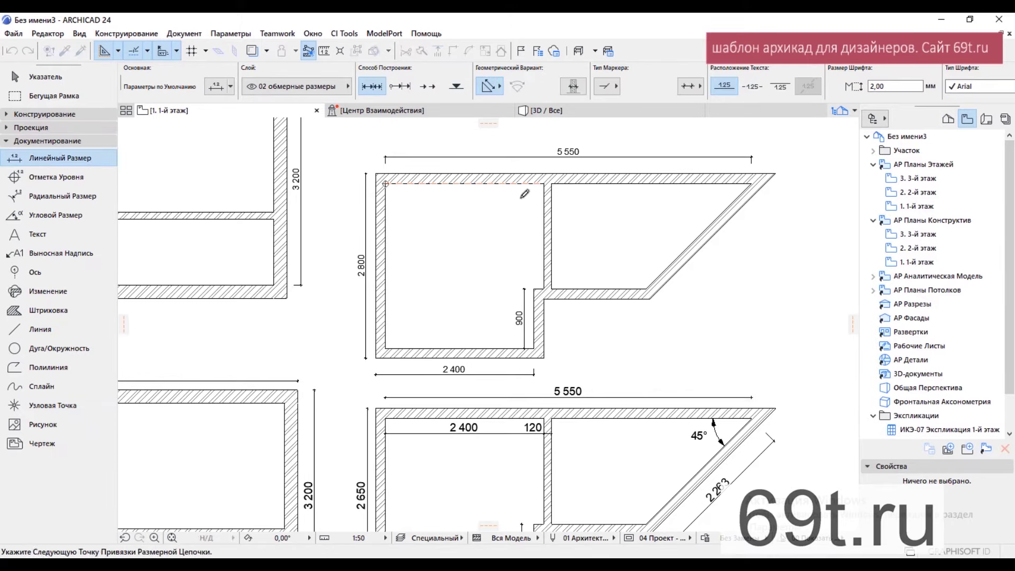
pyautogui.rightClick(574, 207)
pyautogui.click(603, 288)
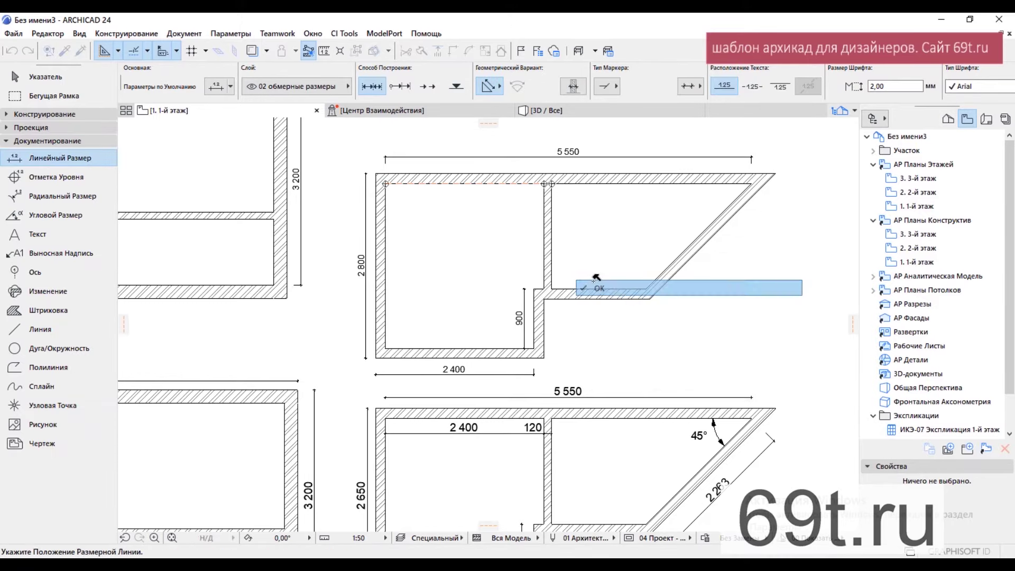
pyautogui.click(502, 202)
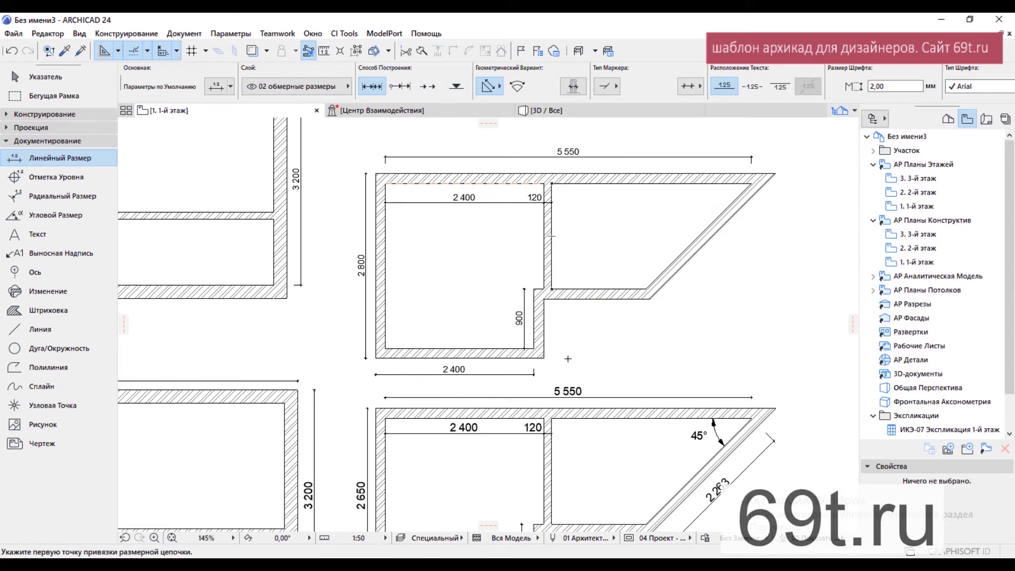
# Step: Draw a 1000 vertical wall beside the 135° bay sample, with the reference line on the inside face
pyautogui.scroll(-4, 497, 182)
pyautogui.moveTo(338, 476); pyautogui.dragTo(413, 222, button='middle')
pyautogui.scroll(1, 413, 229)
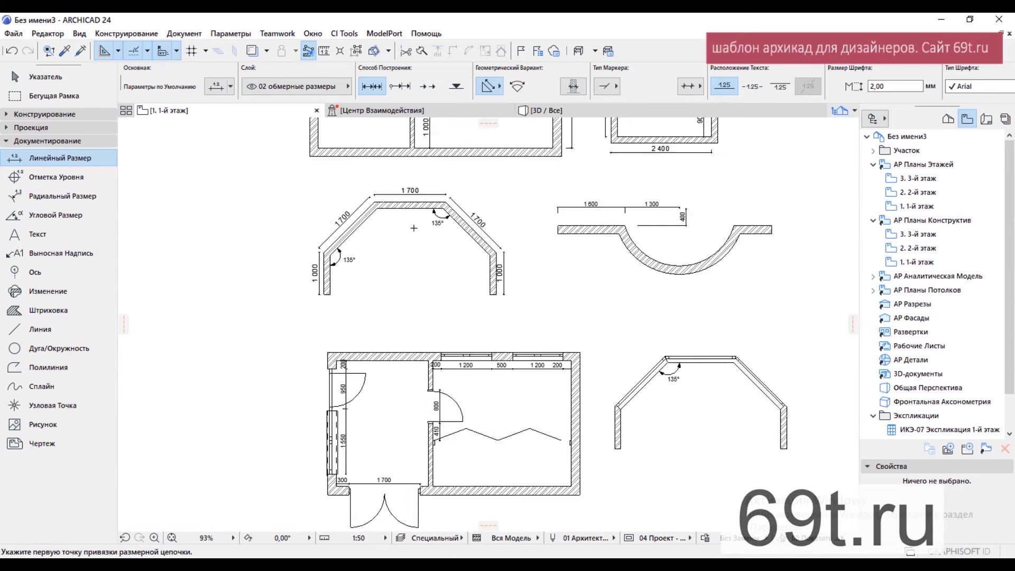
pyautogui.scroll(2, 413, 228)
pyautogui.moveTo(465, 258); pyautogui.dragTo(585, 279, button='middle')
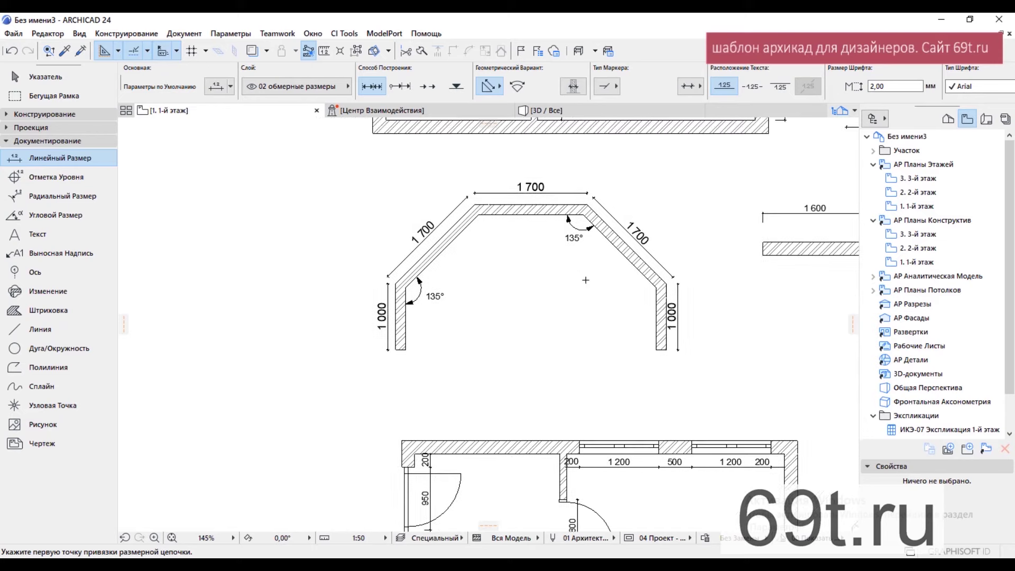
pyautogui.click(95, 116)
pyautogui.click(47, 131)
pyautogui.moveTo(207, 250); pyautogui.dragTo(334, 246, button='middle')
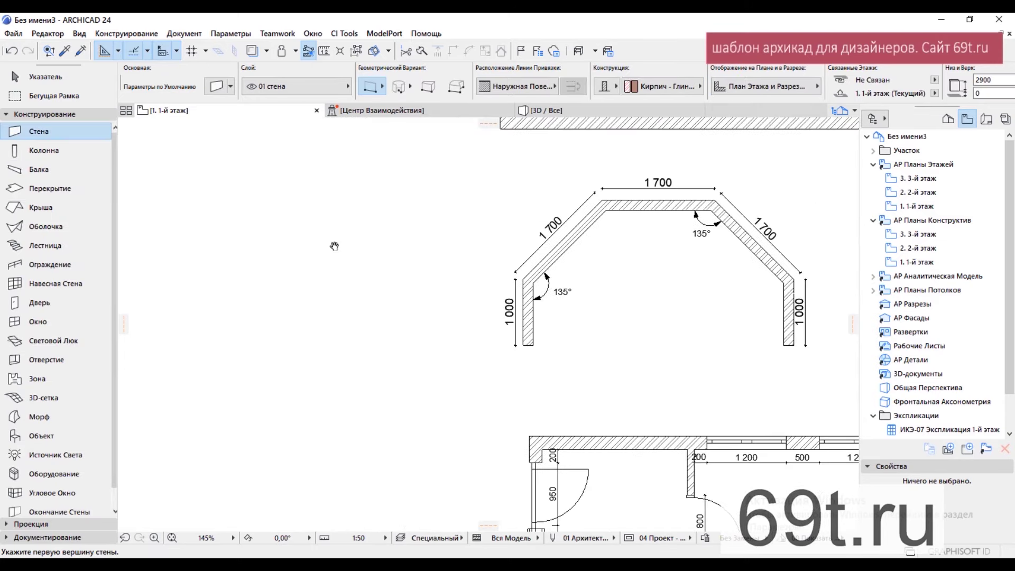
pyautogui.click(229, 386)
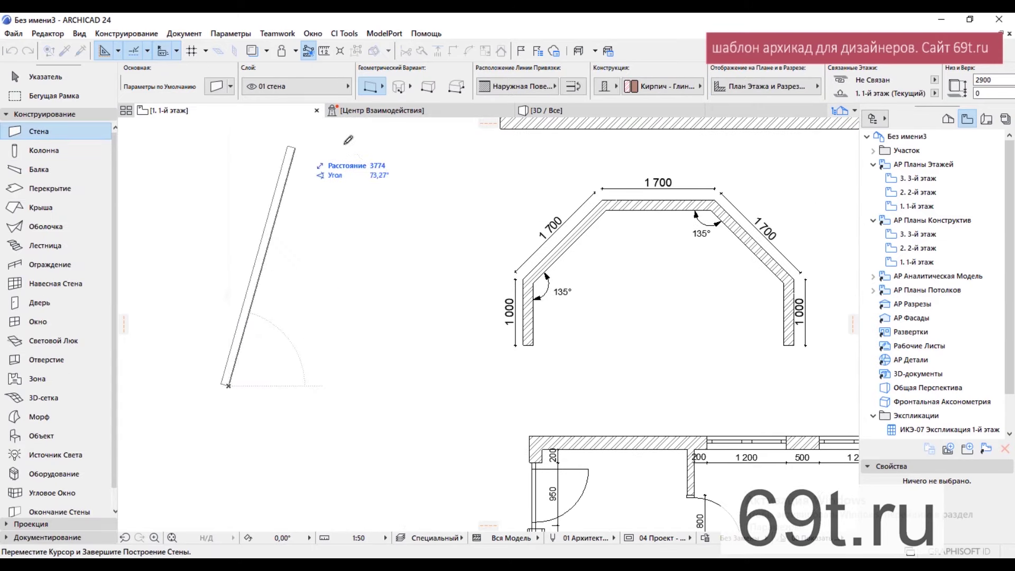
pyautogui.click(551, 90)
pyautogui.click(528, 117)
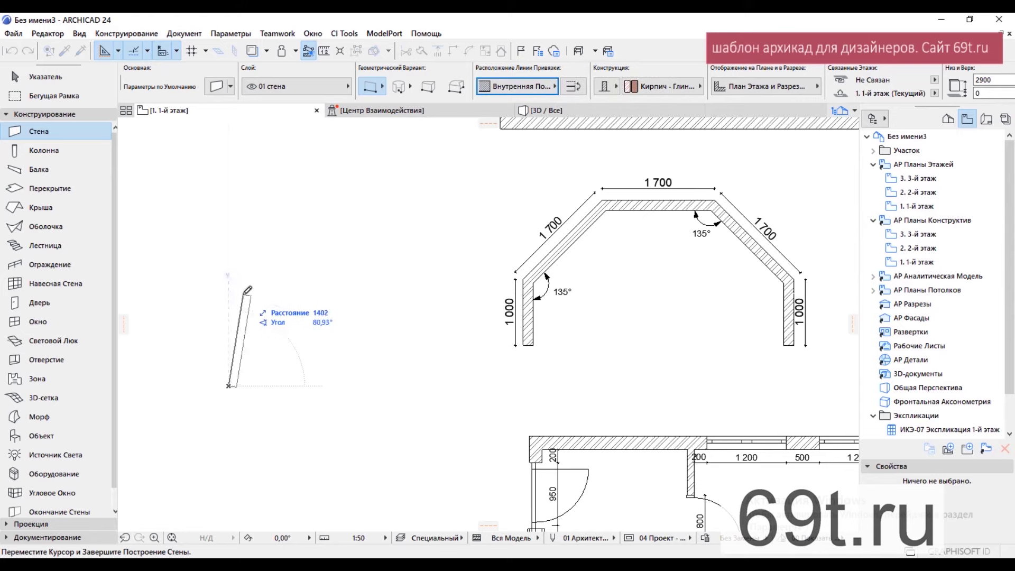
pyautogui.write('10')
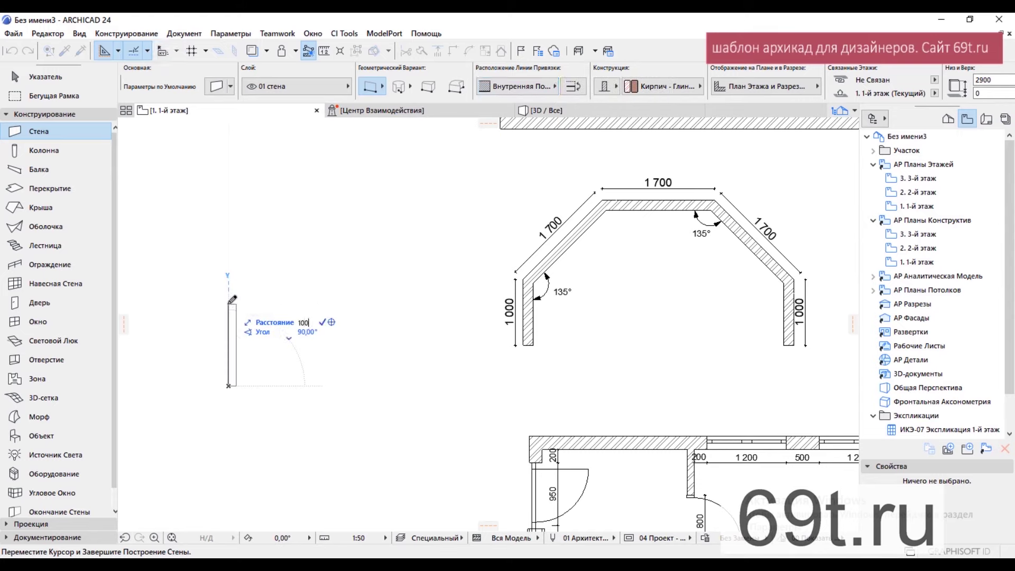
pyautogui.press('Return')
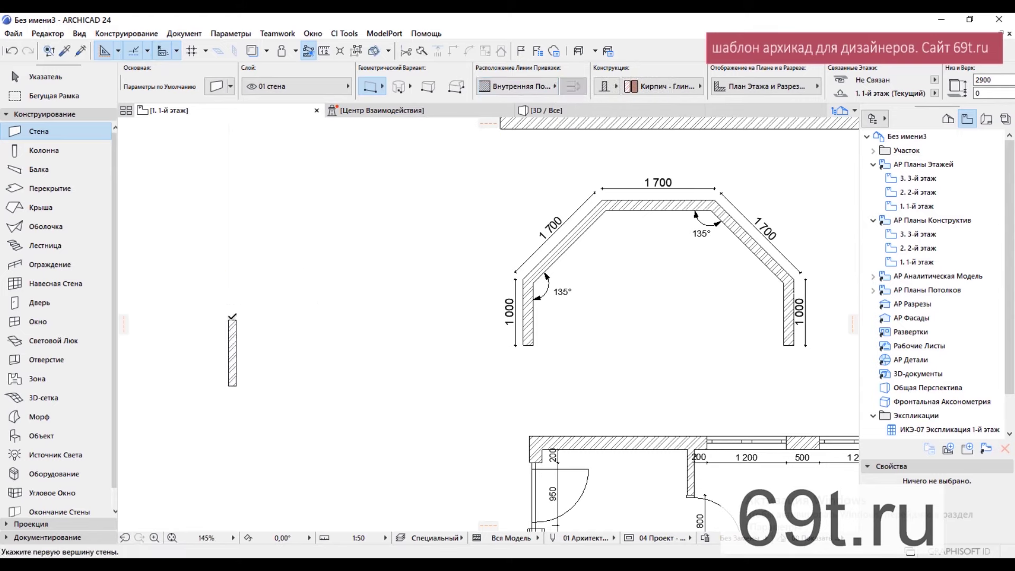
# Step: Draw a 1700 wall at 45° from the upper outer corner of the 1000 vertical wall
pyautogui.click(228, 319)
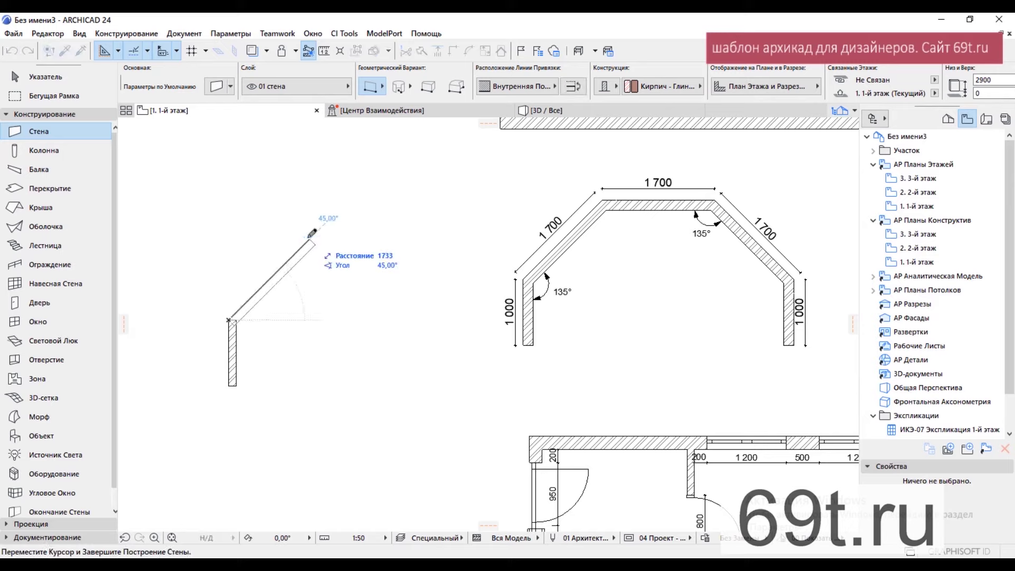
pyautogui.write('1700')
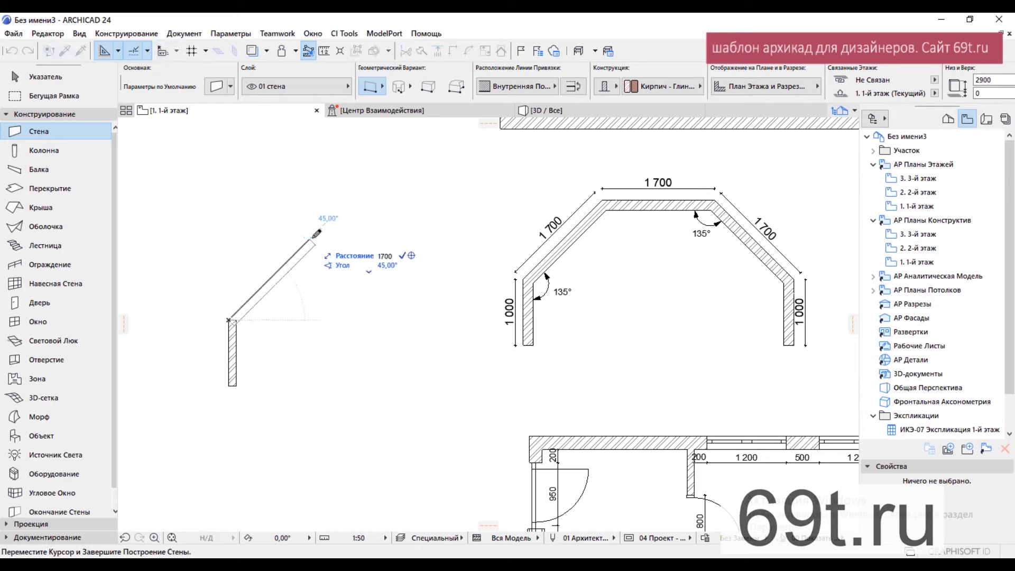
pyautogui.press('Tab')
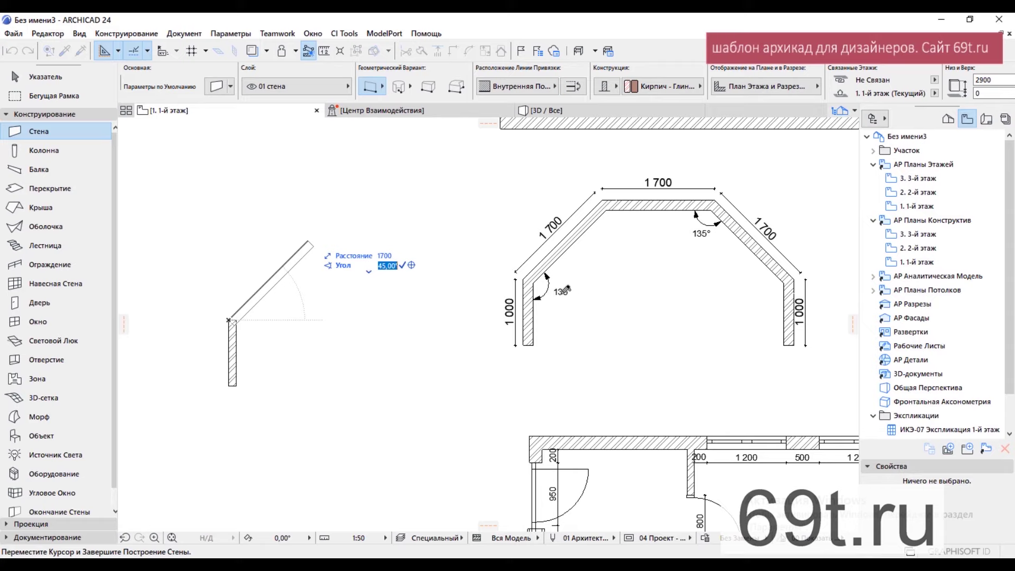
pyautogui.write('45')
pyautogui.press('Return')
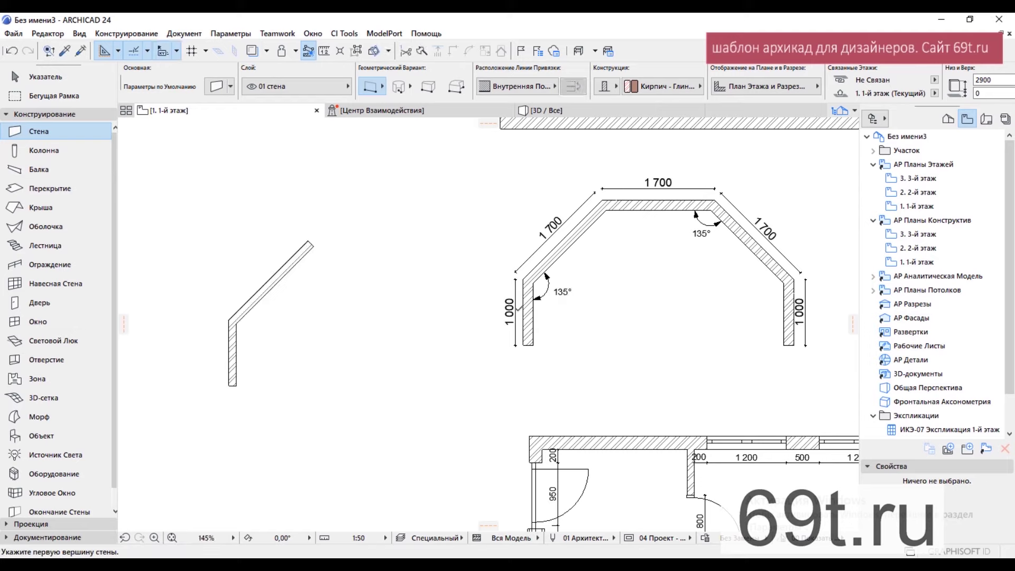
# Step: Draw a 1700 horizontal wall from the upper end of the 45° wall
pyautogui.click(308, 241)
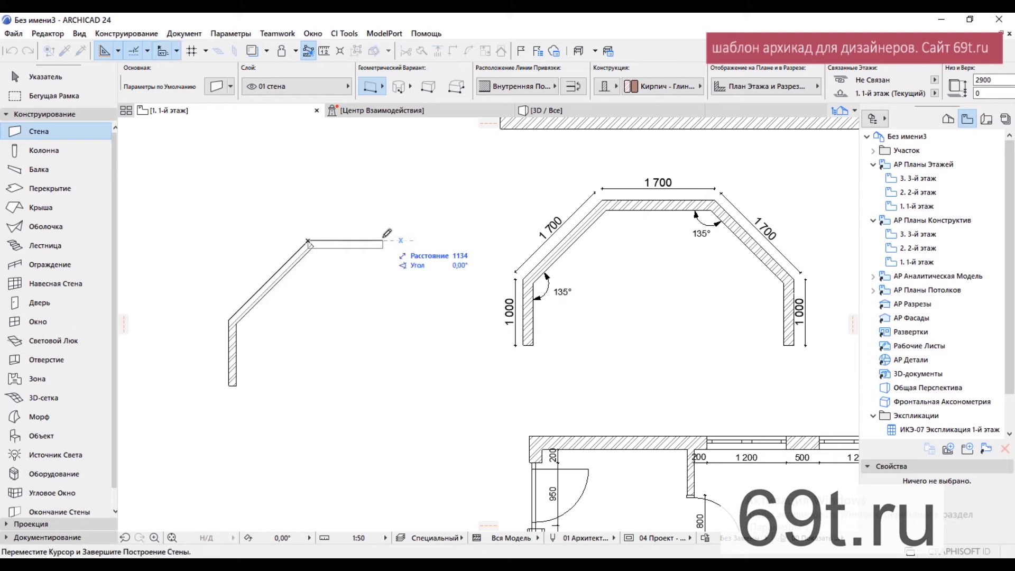
pyautogui.write('1700')
pyautogui.press('Return')
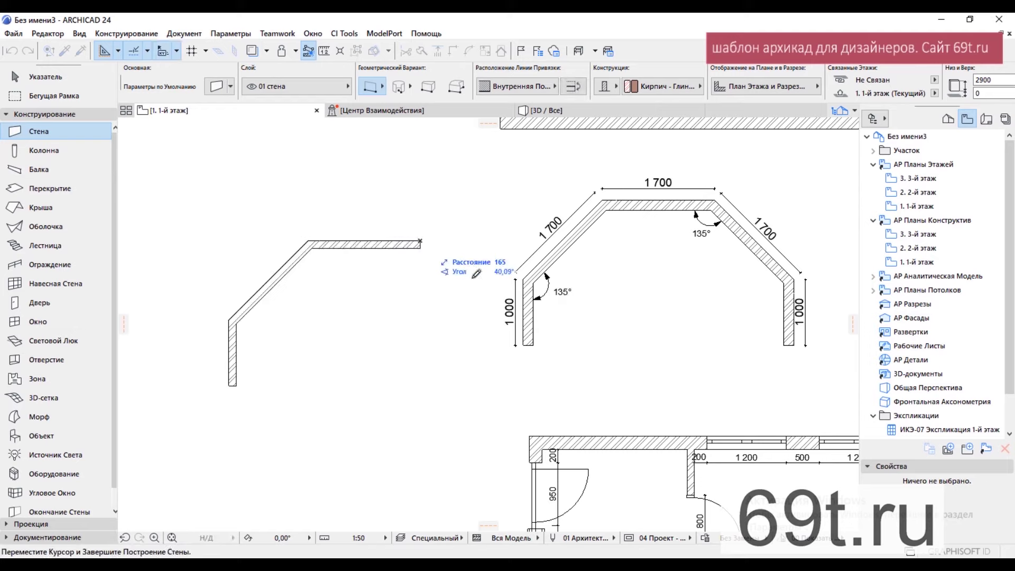
pyautogui.write('1700')
pyautogui.press('Tab')
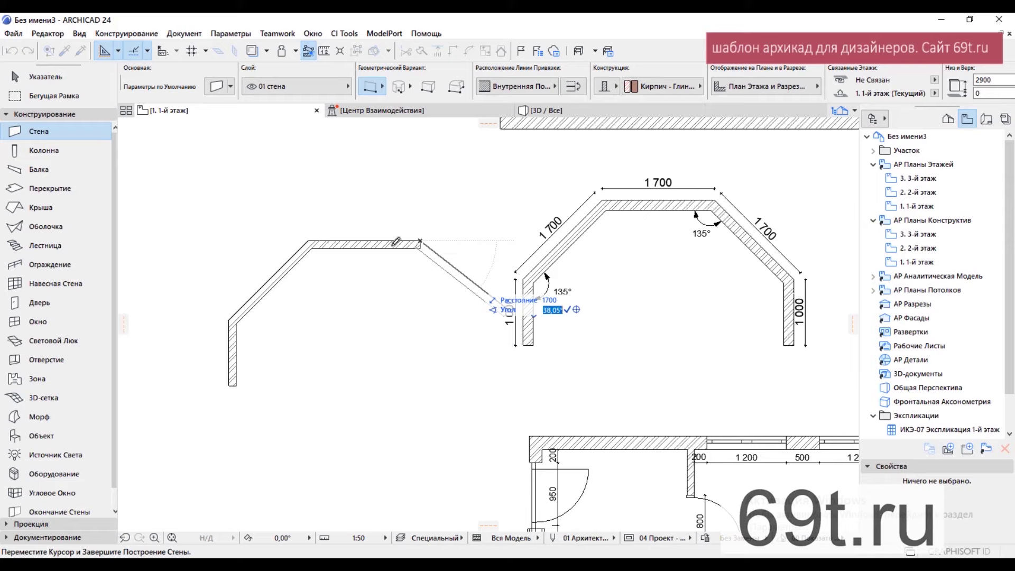
pyautogui.write('4')
pyautogui.press('Return')
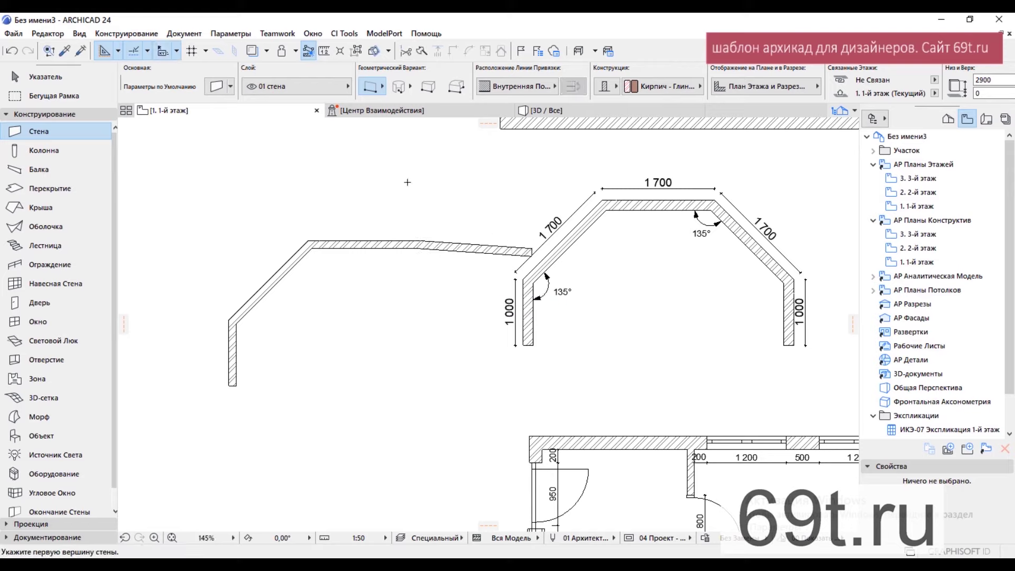
pyautogui.hotkey('ctrl', 'z')
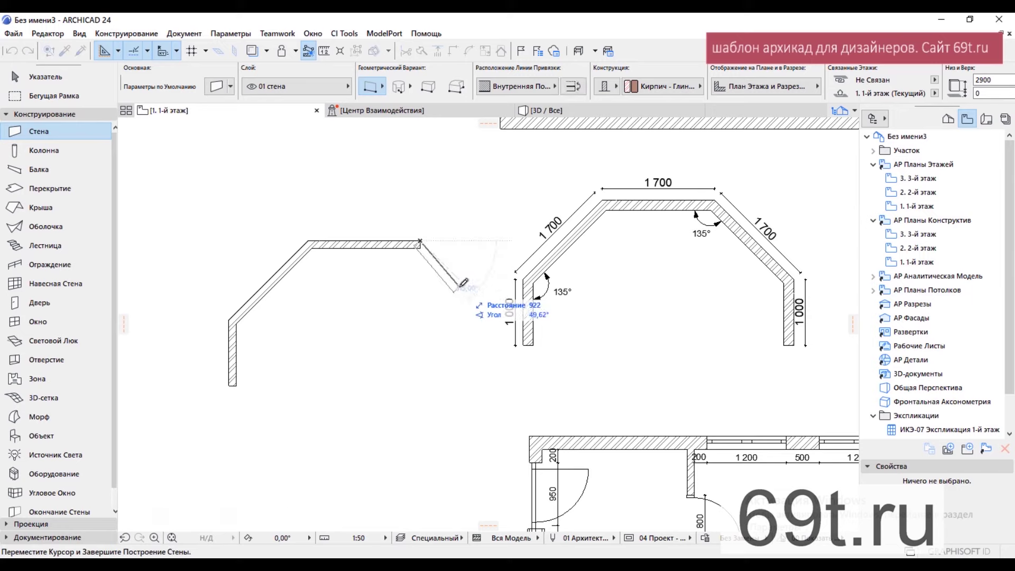
# Step: Draw a 1700 wall descending at 45° from the horizontal wall's free end, followed by a 1000 vertical wall downward to close the bay
pyautogui.write('1700')
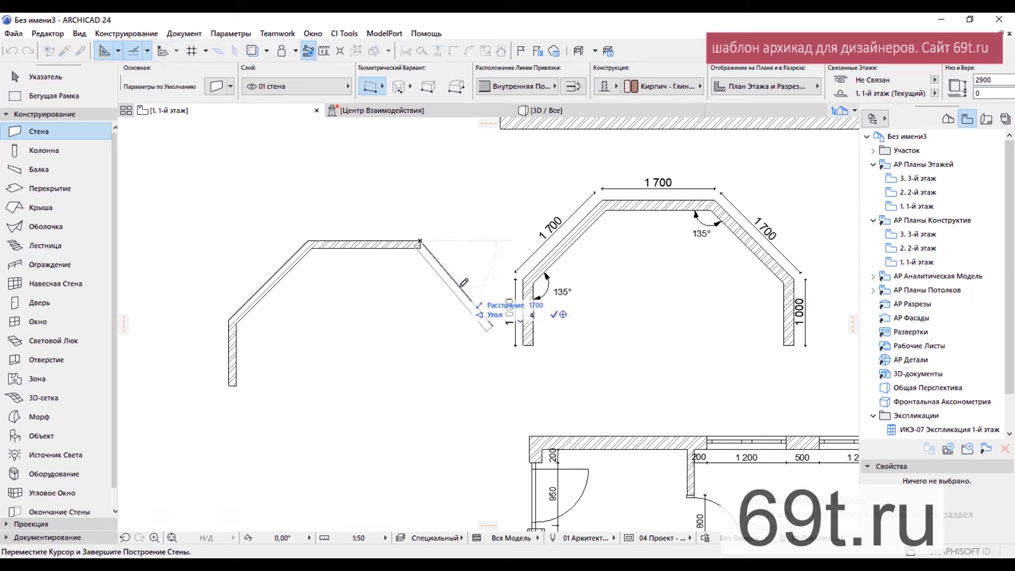
pyautogui.press('Return')
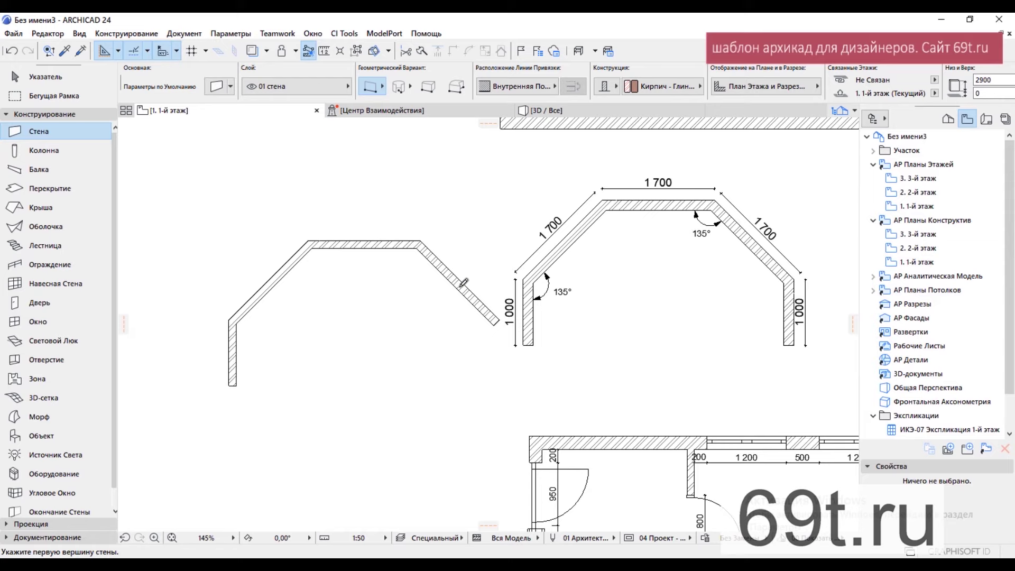
pyautogui.click(498, 320)
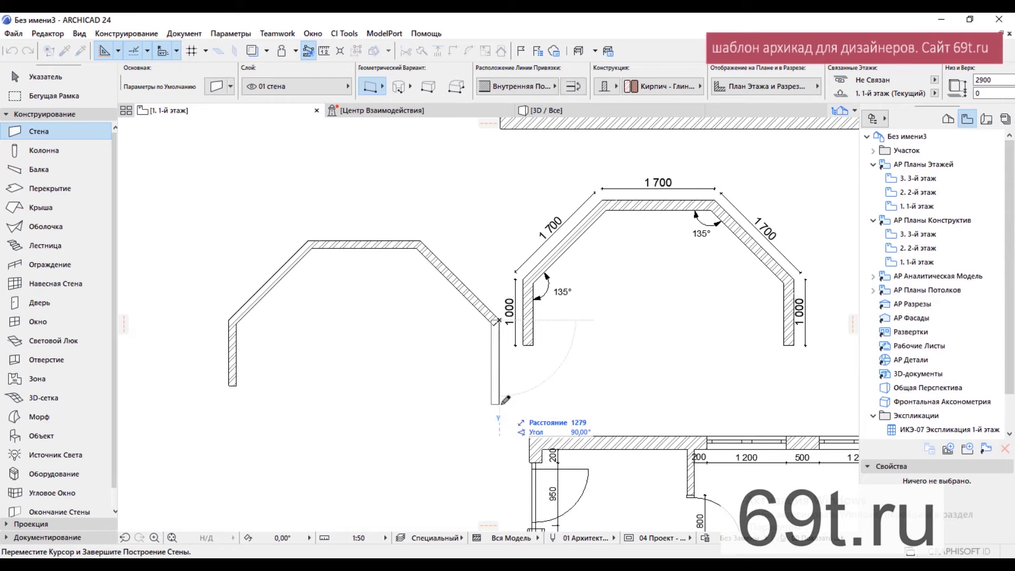
pyautogui.write('1000')
pyautogui.press('Return')
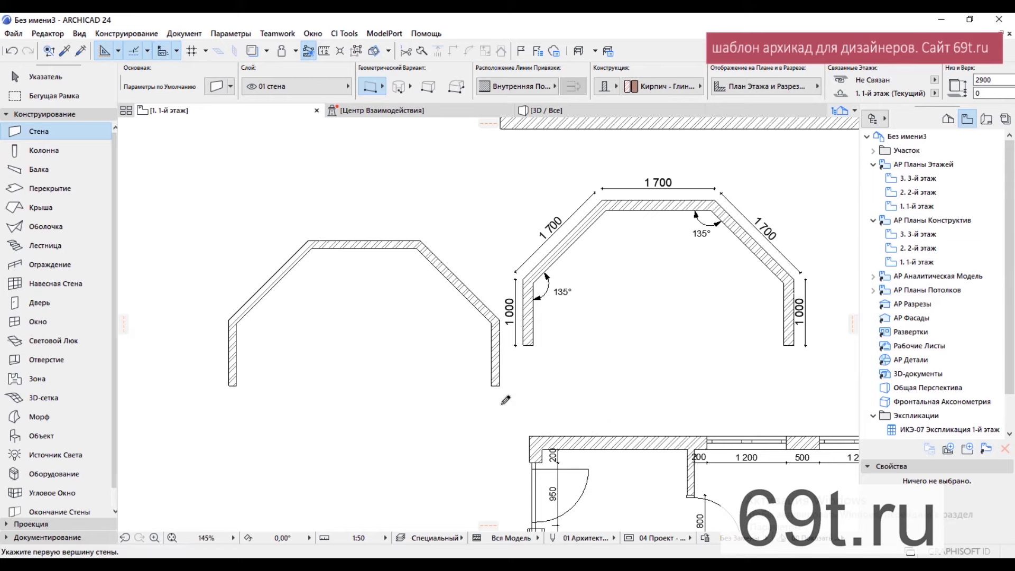
# Step: Draw a 1600 horizontal wall in the empty area beside the sample with the curved wall
pyautogui.scroll(-5, 740, 301)
pyautogui.scroll(3, 503, 289)
pyautogui.moveTo(535, 265); pyautogui.dragTo(426, 291, button='middle')
pyautogui.scroll(1, 543, 302)
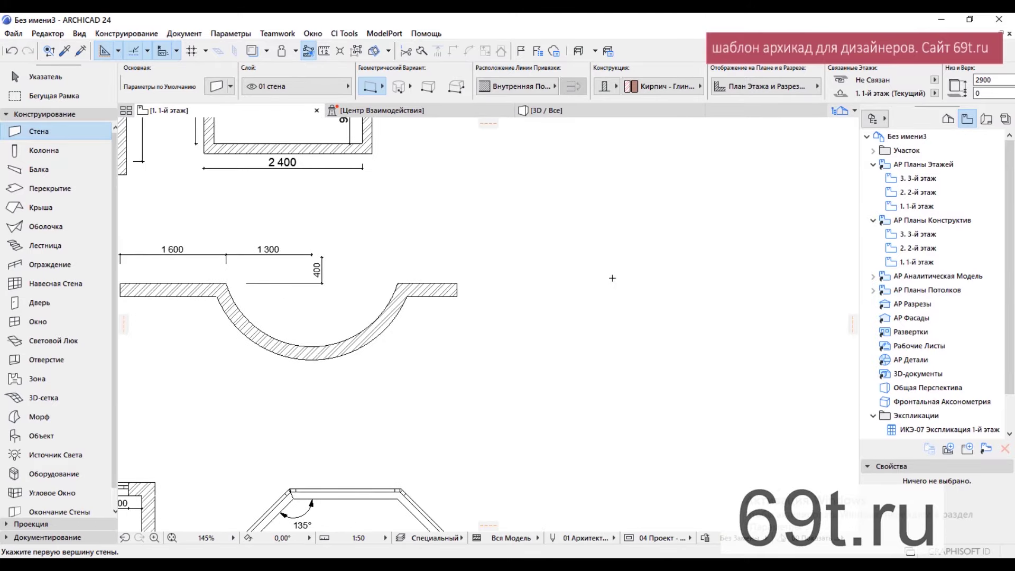
pyautogui.click(602, 277)
pyautogui.write('1600')
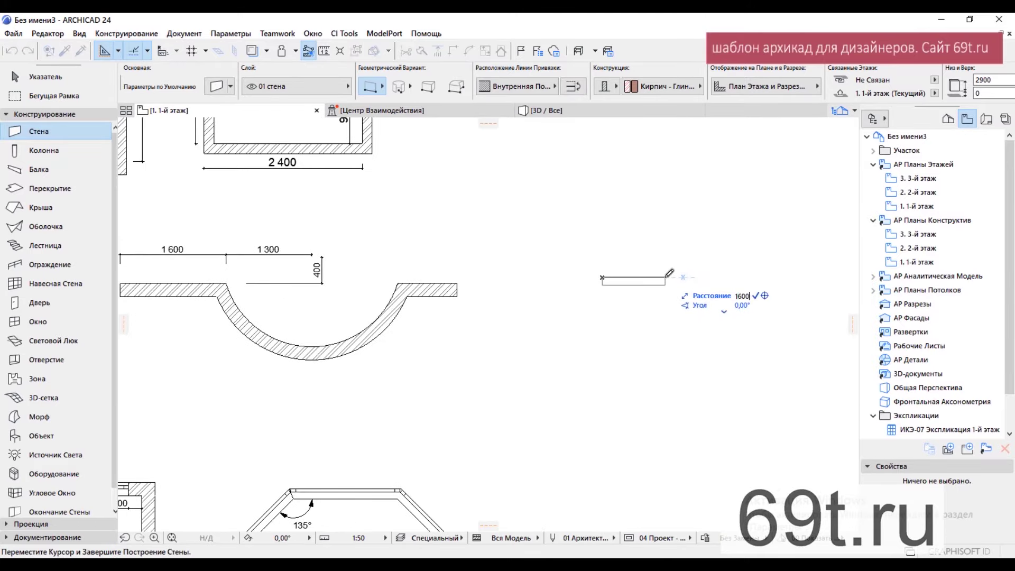
pyautogui.press('Return')
# Step: Create a 2600 horizontal guide line segment from the upper corner at the 1600 wall's free end
pyautogui.moveTo(657, 284); pyautogui.dragTo(608, 297, button='middle')
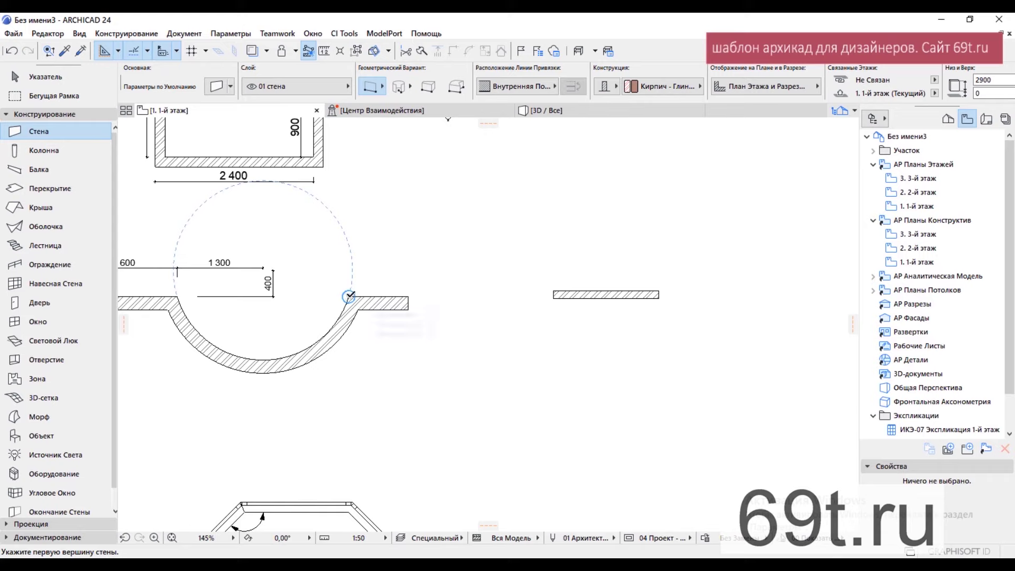
pyautogui.click(147, 51)
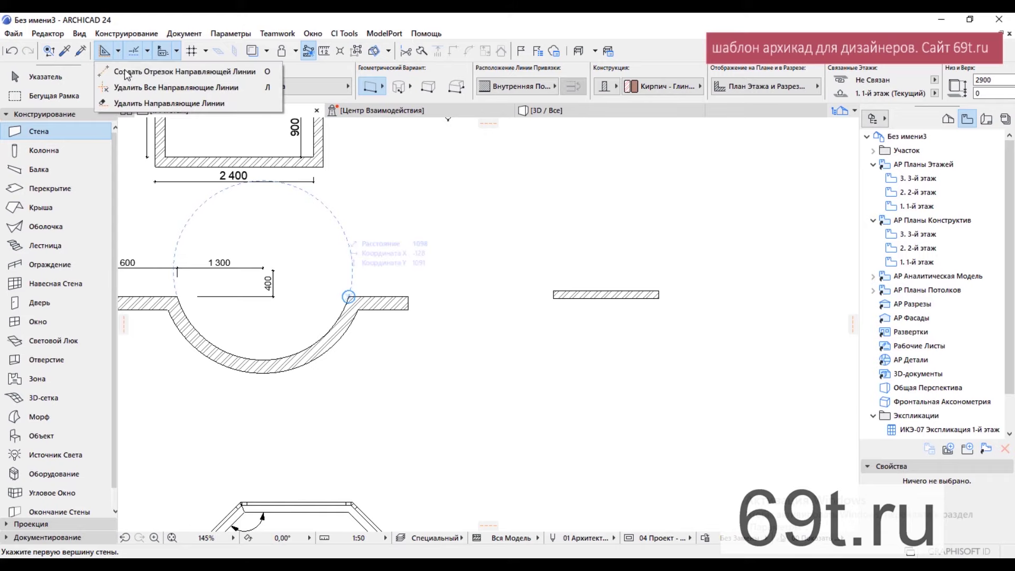
pyautogui.click(159, 74)
pyautogui.click(658, 291)
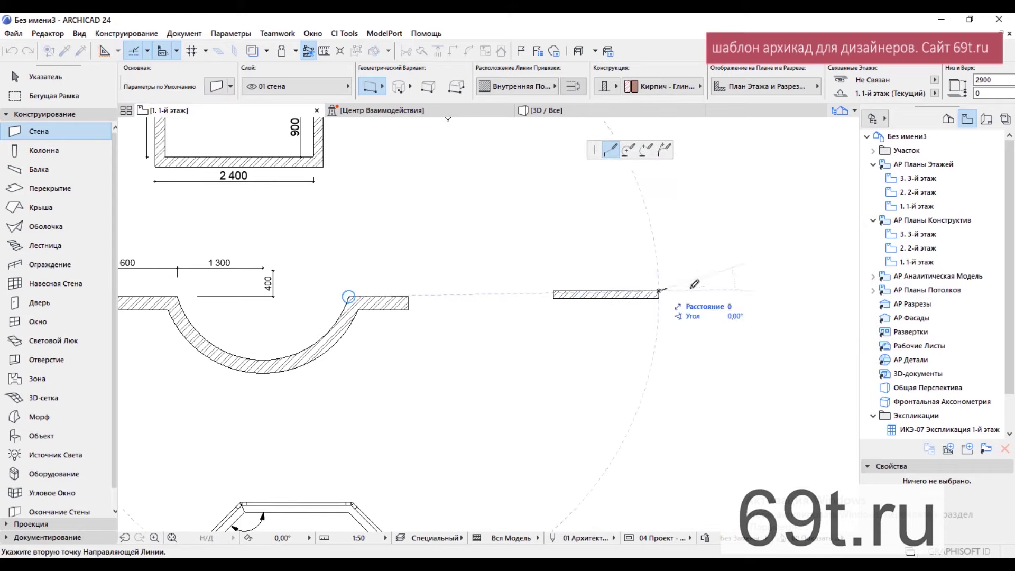
pyautogui.write('2')
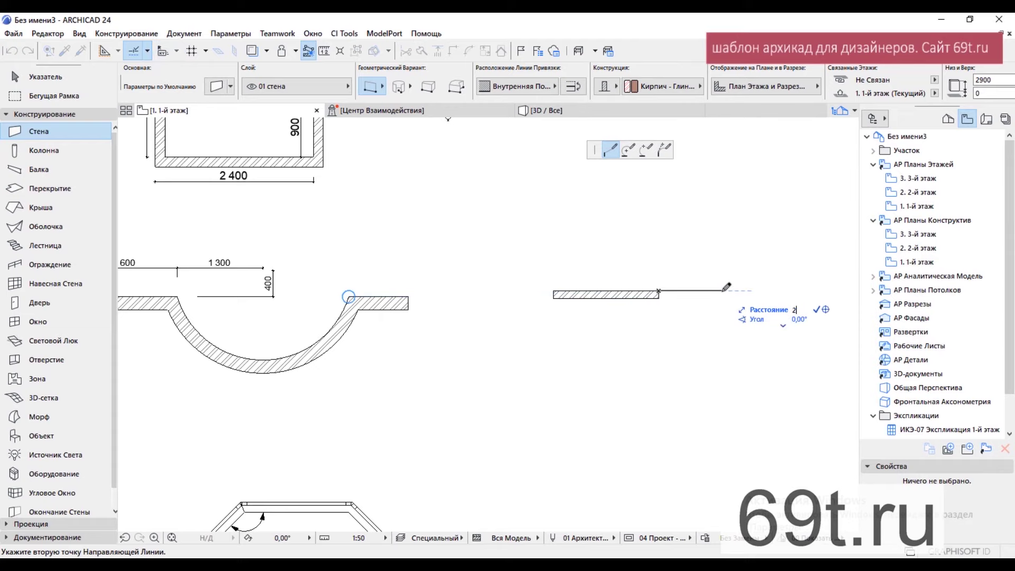
pyautogui.write('600')
pyautogui.press('Return')
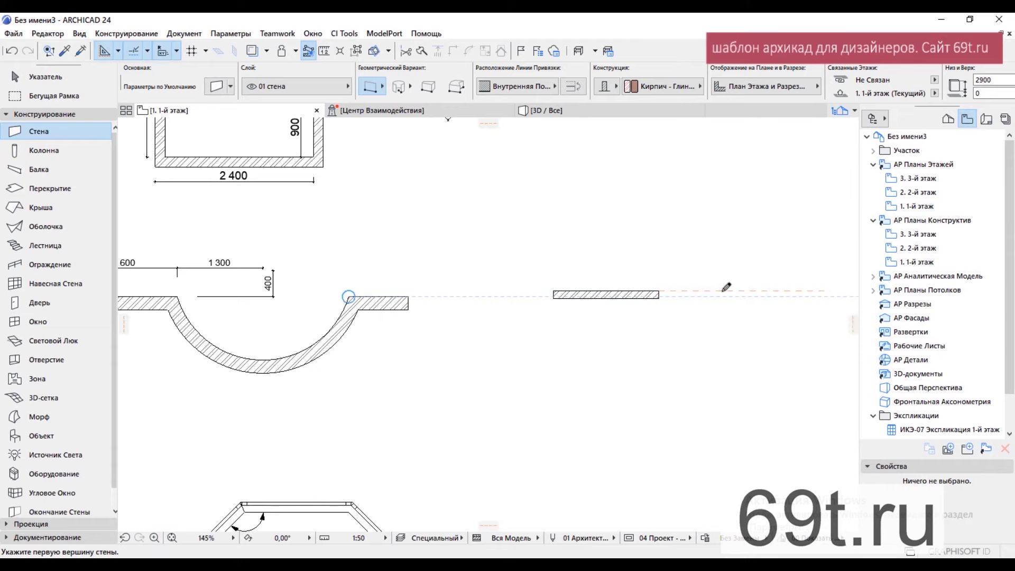
# Step: Draw a short horizontal wall from the far end of the 2600 guide line, in line with the 1600 wall
pyautogui.scroll(-2, 804, 287)
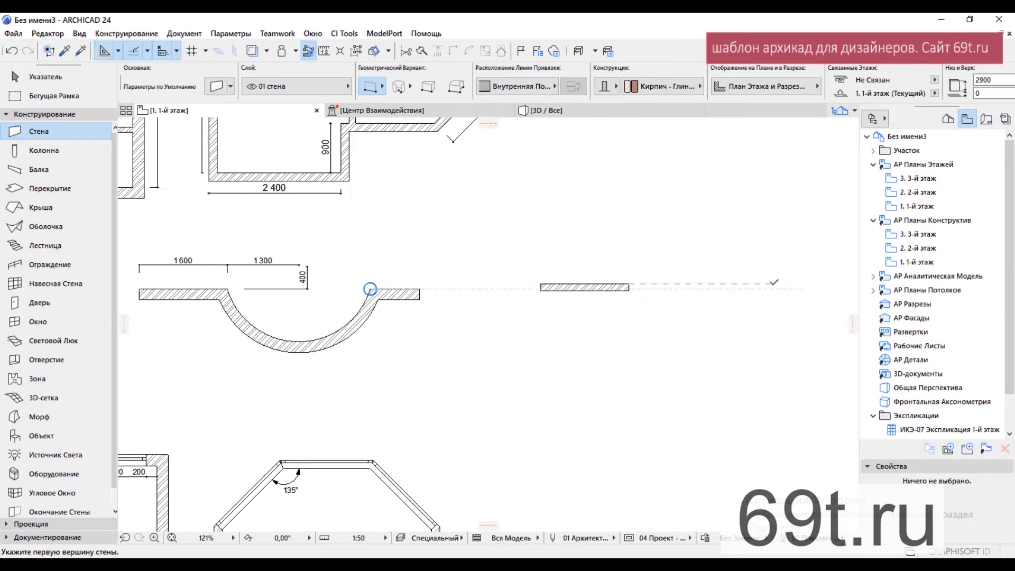
pyautogui.click(773, 287)
pyautogui.click(816, 287)
# Step: Set the Wall tool to the curved geometry method with centre point and delete all guide lines
pyautogui.moveTo(750, 316); pyautogui.dragTo(707, 334, button='middle')
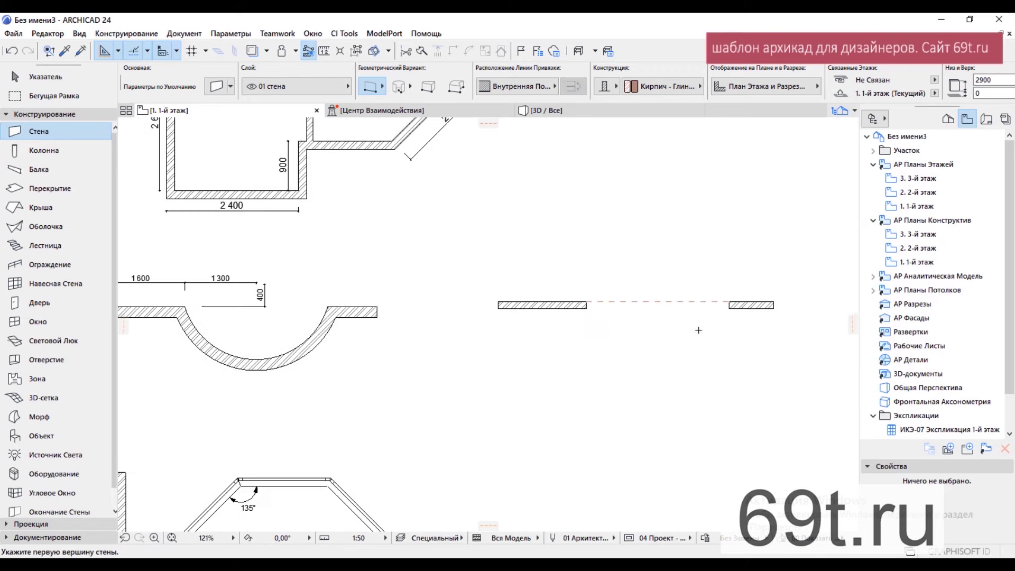
pyautogui.scroll(1, 631, 282)
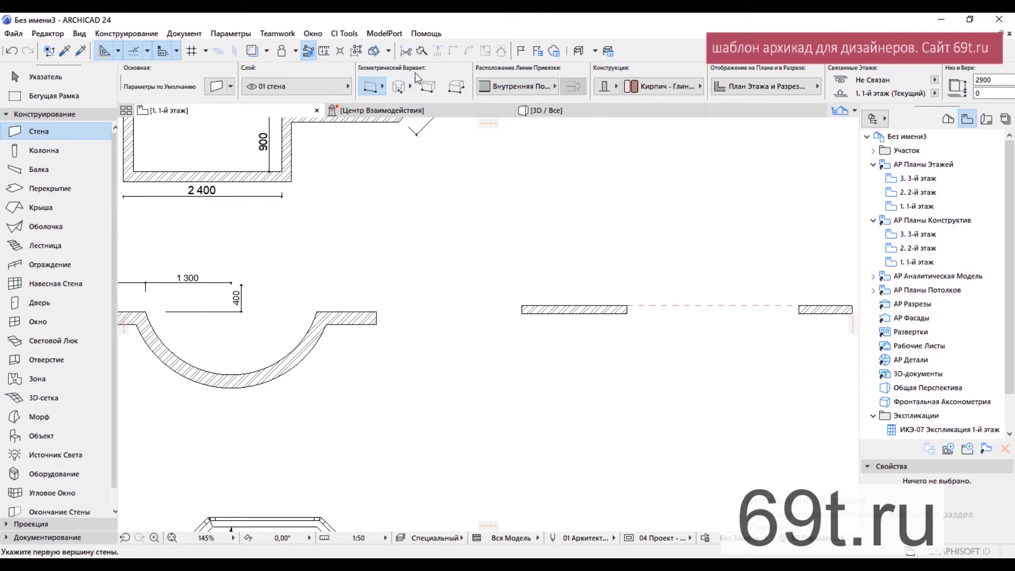
pyautogui.click(399, 87)
pyautogui.moveTo(540, 279); pyautogui.dragTo(510, 235, button='middle')
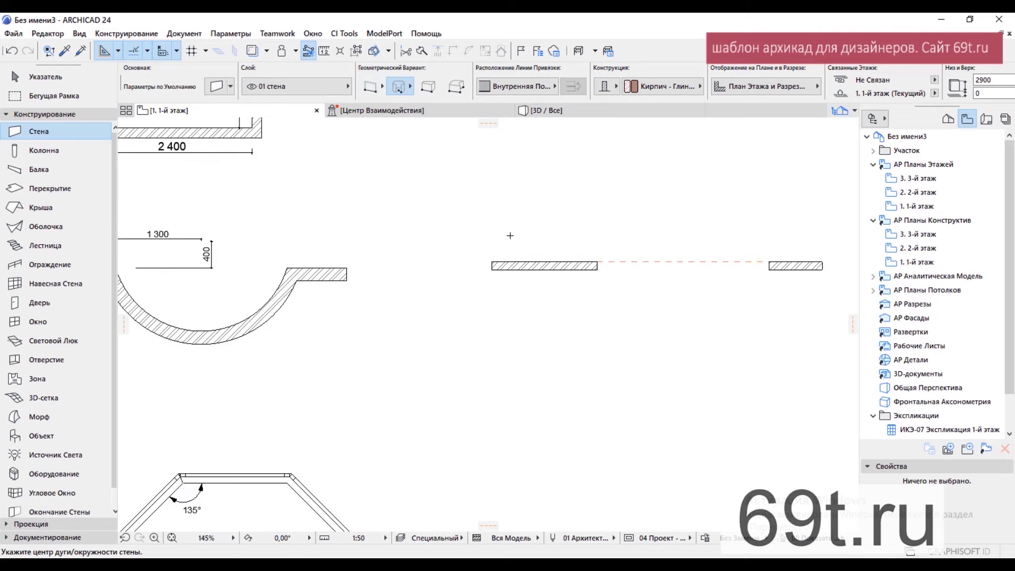
pyautogui.click(118, 50)
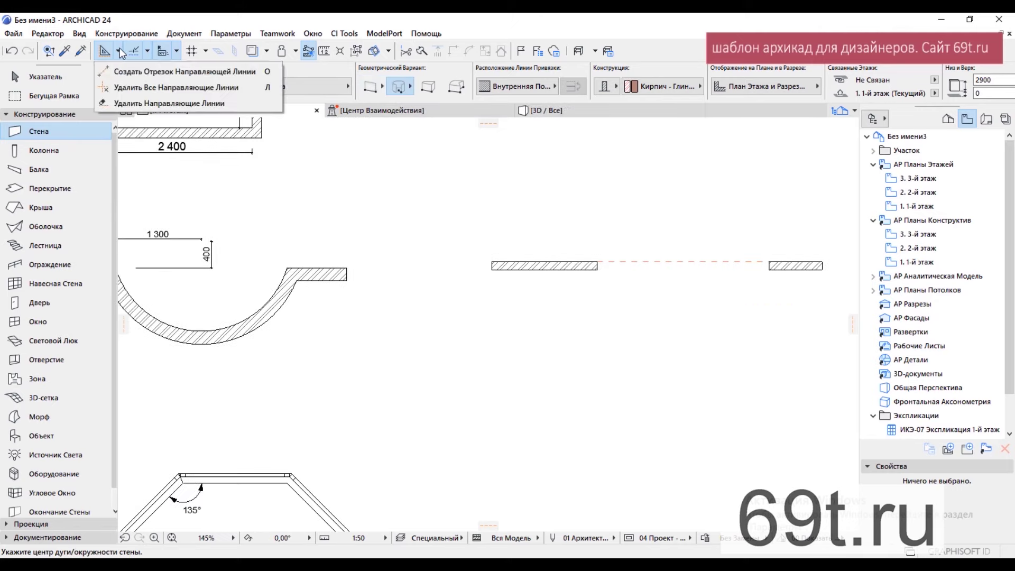
pyautogui.click(200, 89)
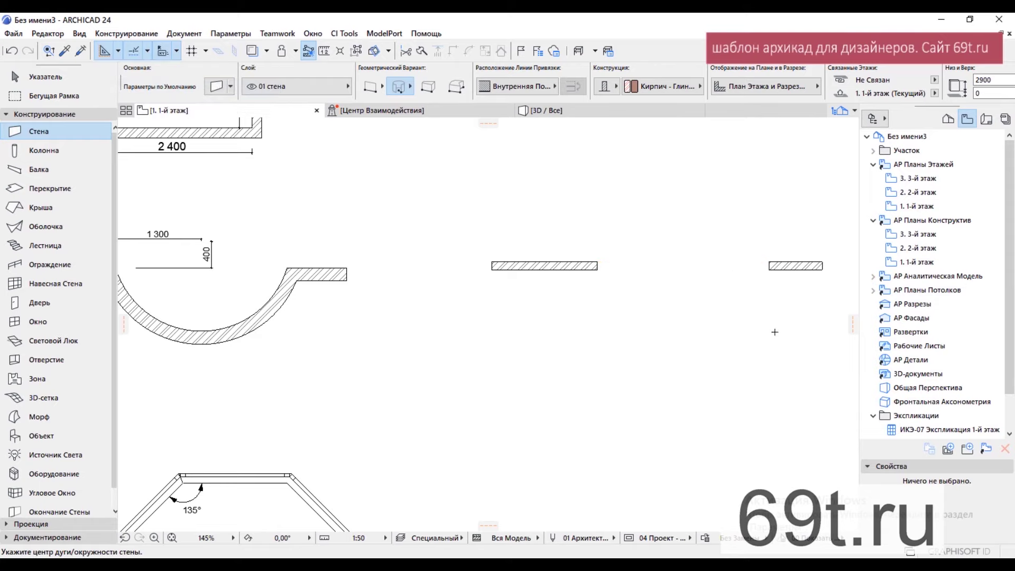
# Step: Create a 1300 horizontal guide line segment from the upper corner of the 1600 wall toward the short wall
pyautogui.click(118, 51)
pyautogui.click(211, 70)
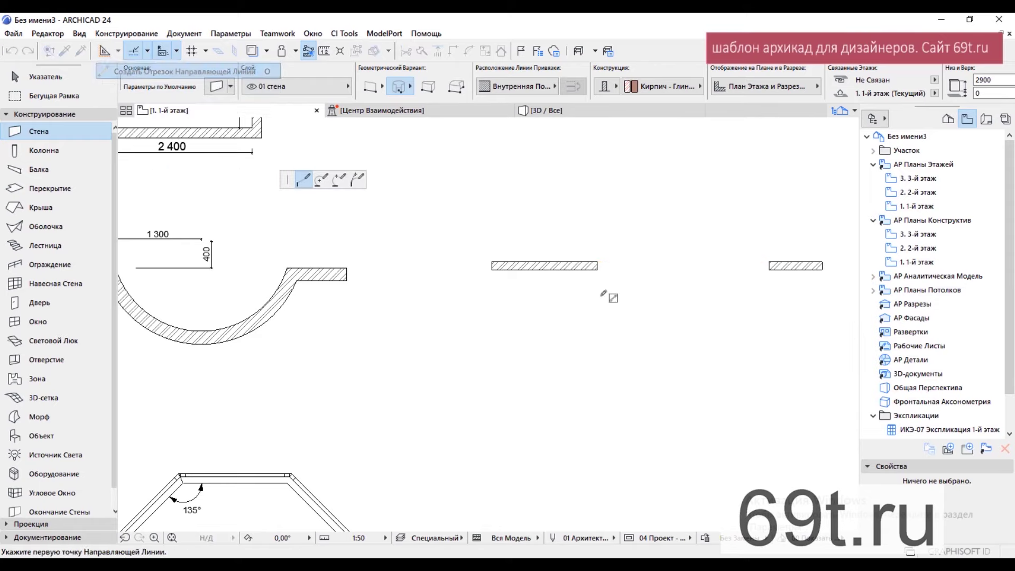
pyautogui.click(598, 263)
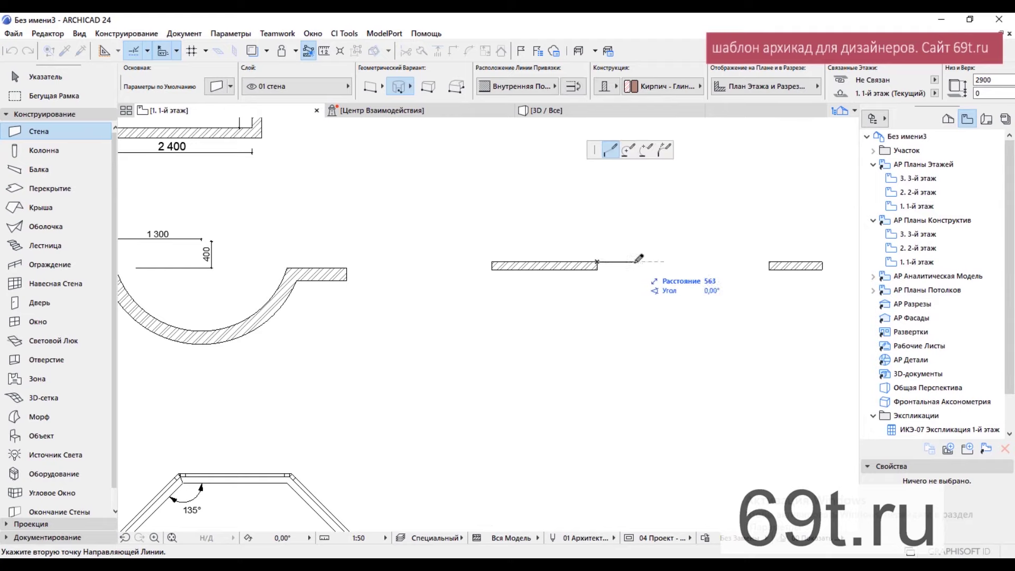
pyautogui.write('1300')
pyautogui.press('Return')
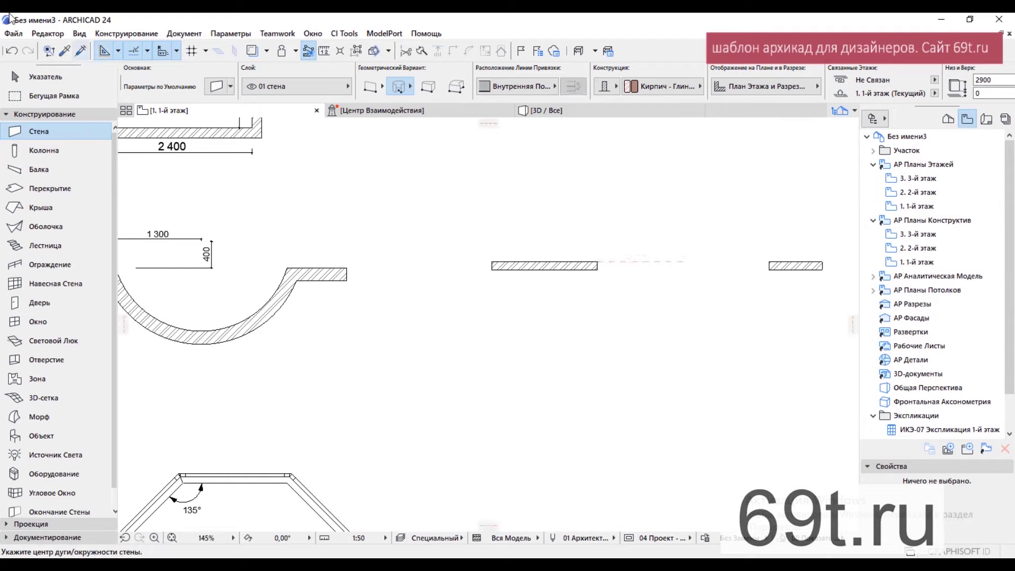
# Step: Create a 400 guide line segment straight up from the end of the 1300 guide line
pyautogui.click(118, 51)
pyautogui.click(128, 73)
pyautogui.click(683, 261)
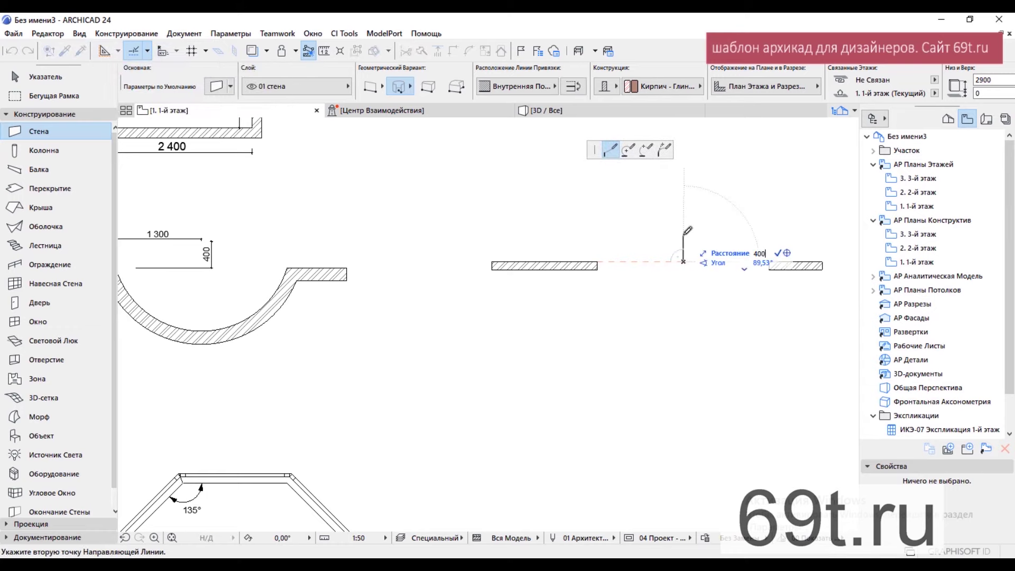
pyautogui.click(685, 233)
pyautogui.moveTo(587, 346); pyautogui.dragTo(623, 329, button='middle')
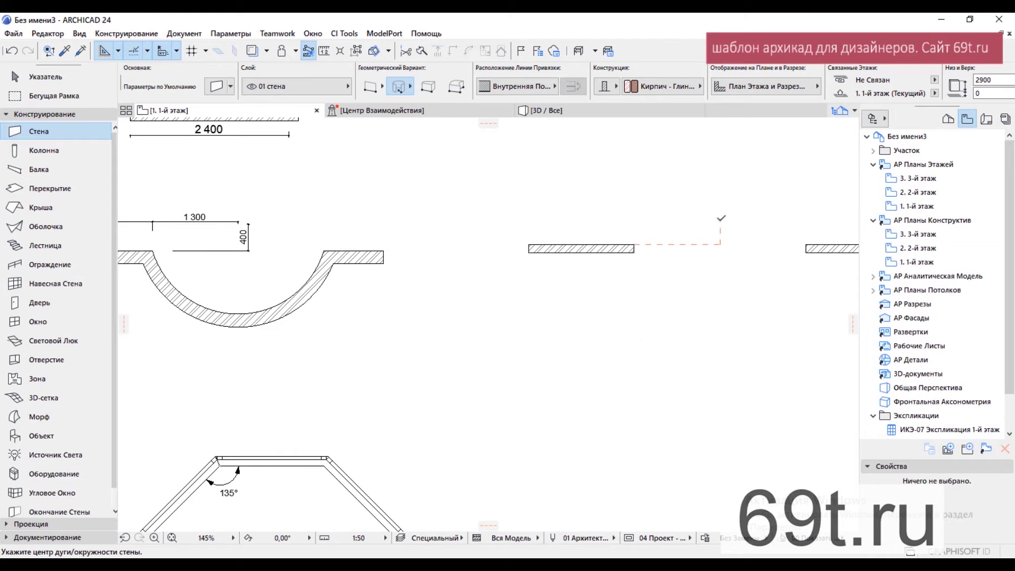
# Step: Draw an arc wall centred on the 400 guide line's upper end, running from the 1600 wall's inner upper corner to the short wall's
pyautogui.click(720, 218)
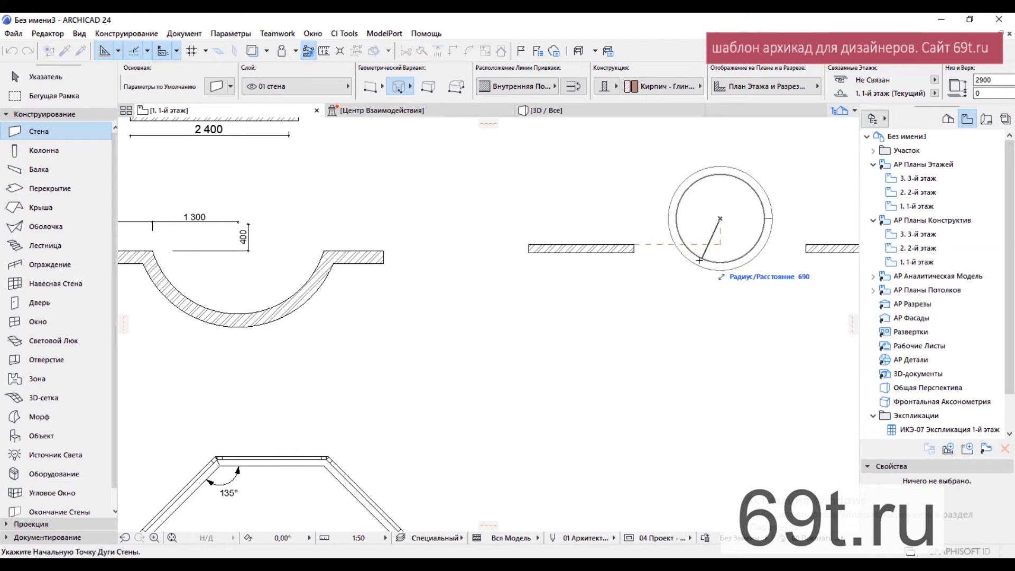
pyautogui.click(633, 245)
pyautogui.click(806, 243)
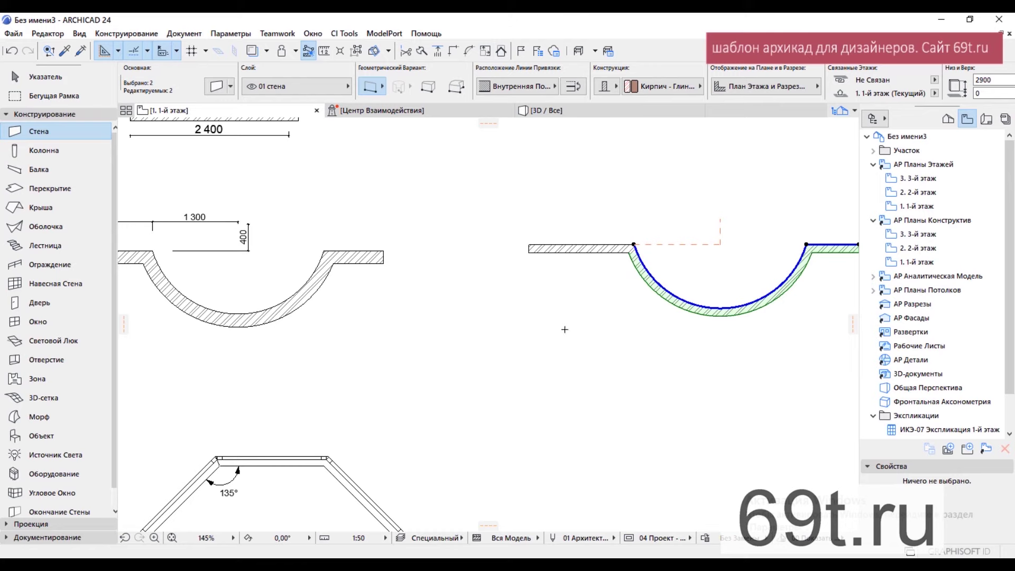
pyautogui.press('Escape')
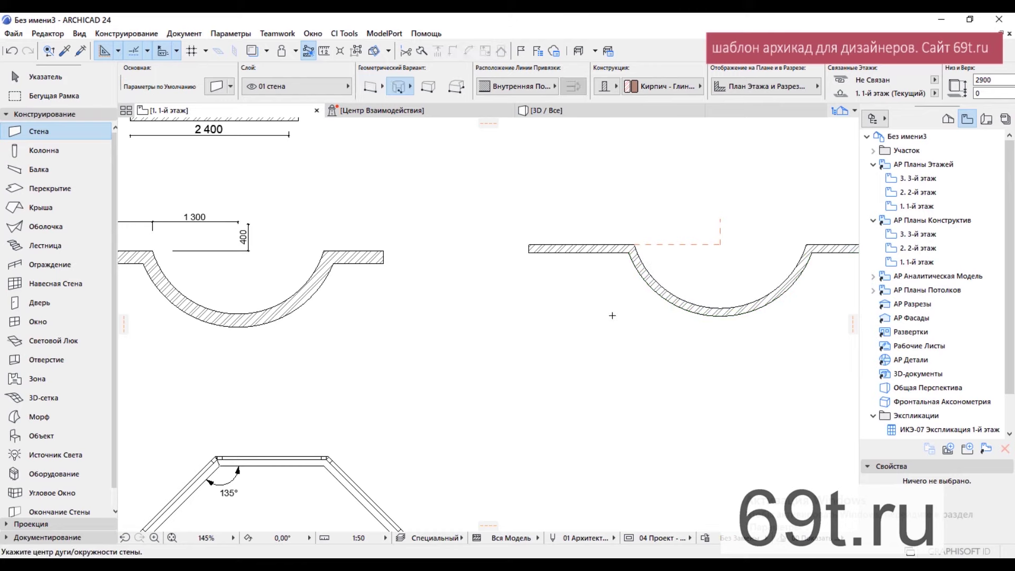
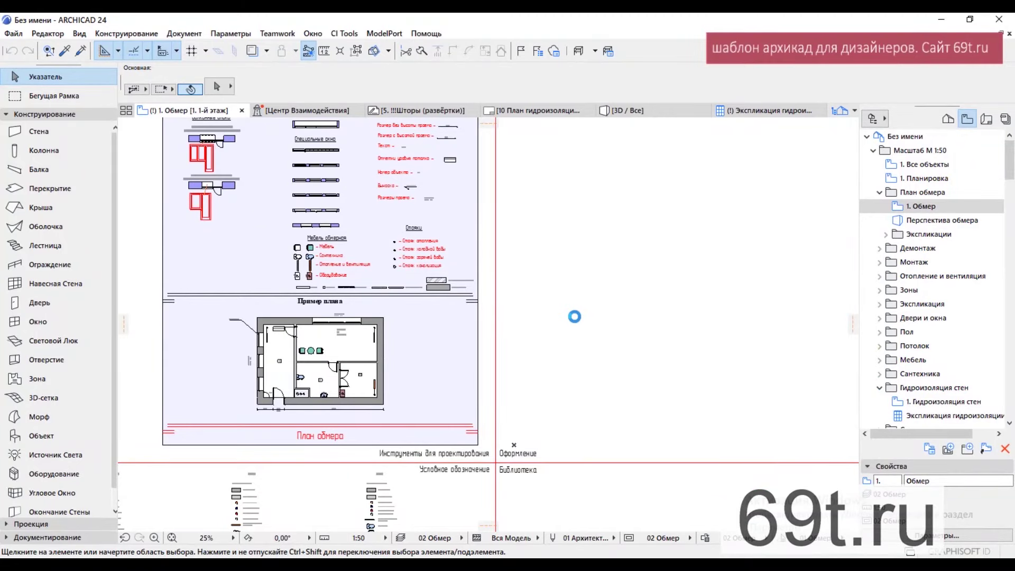
# Step: Look through the door, window, furniture, riser and wall samples on the survey plan's tool sheet
pyautogui.scroll(4, 580, 277)
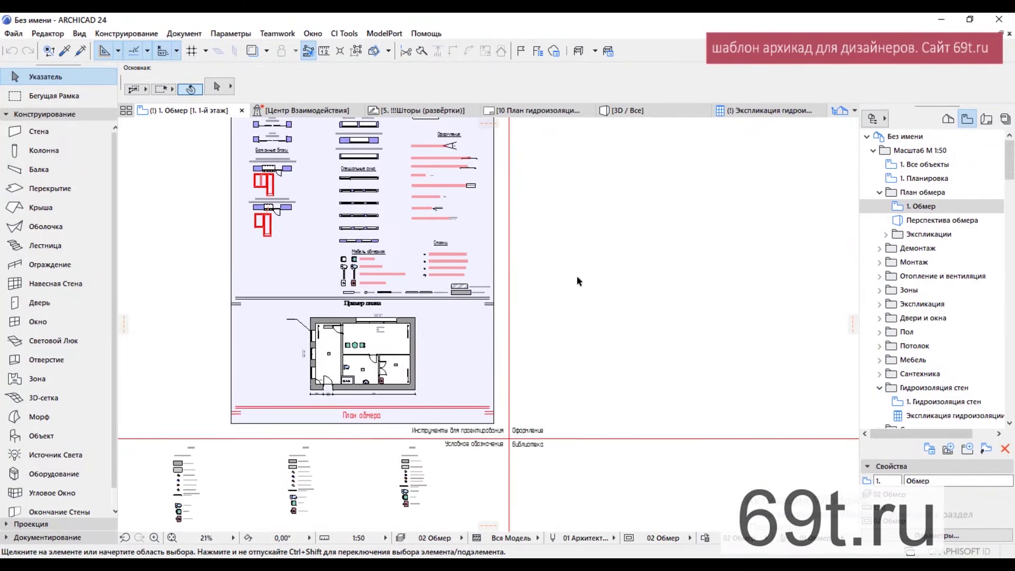
pyautogui.scroll(4, 407, 227)
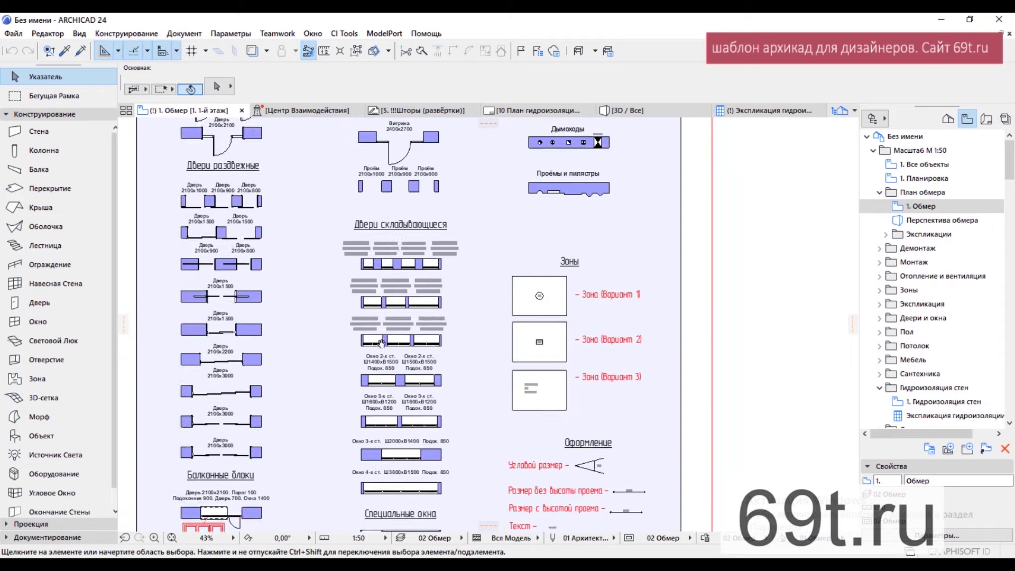
pyautogui.scroll(5, 534, 385)
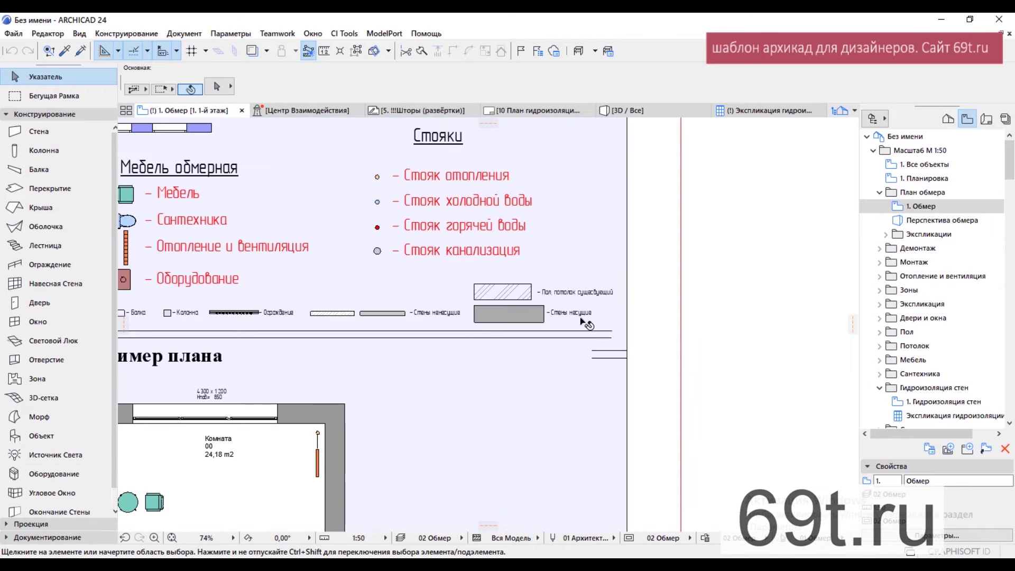
pyautogui.scroll(-3, 467, 289)
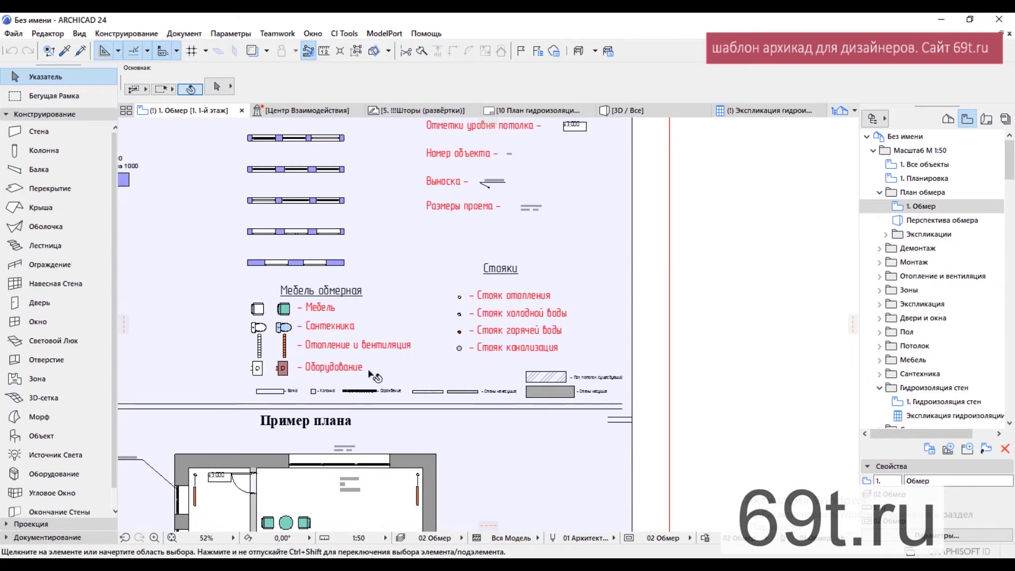
pyautogui.scroll(-2, 393, 281)
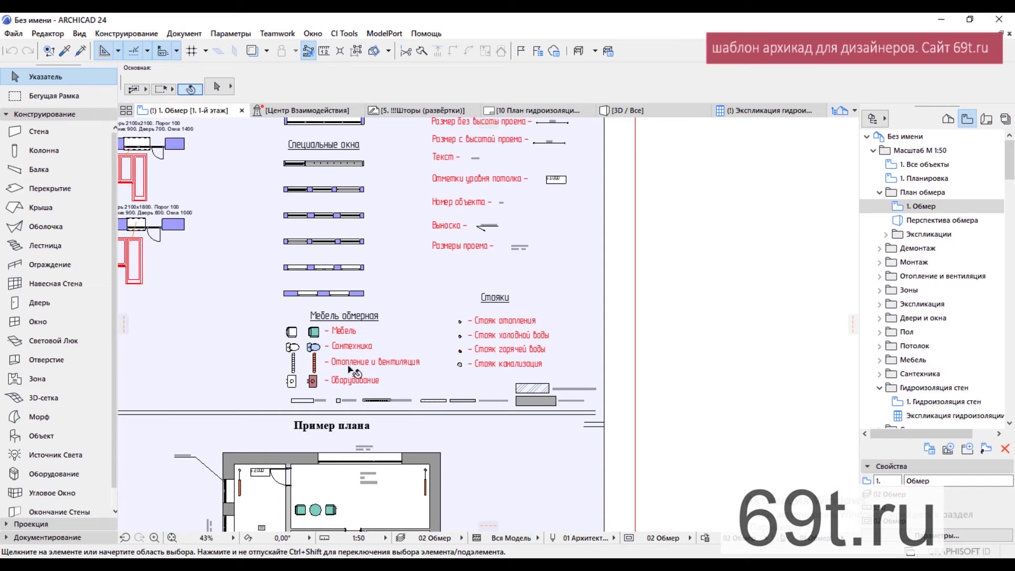
pyautogui.scroll(-1, 277, 276)
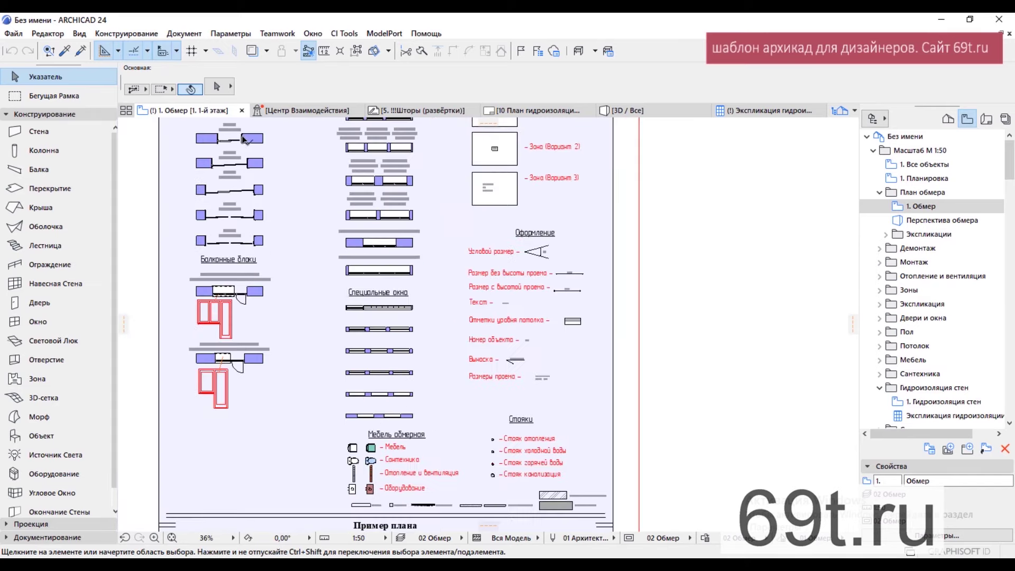
pyautogui.scroll(3, 370, 262)
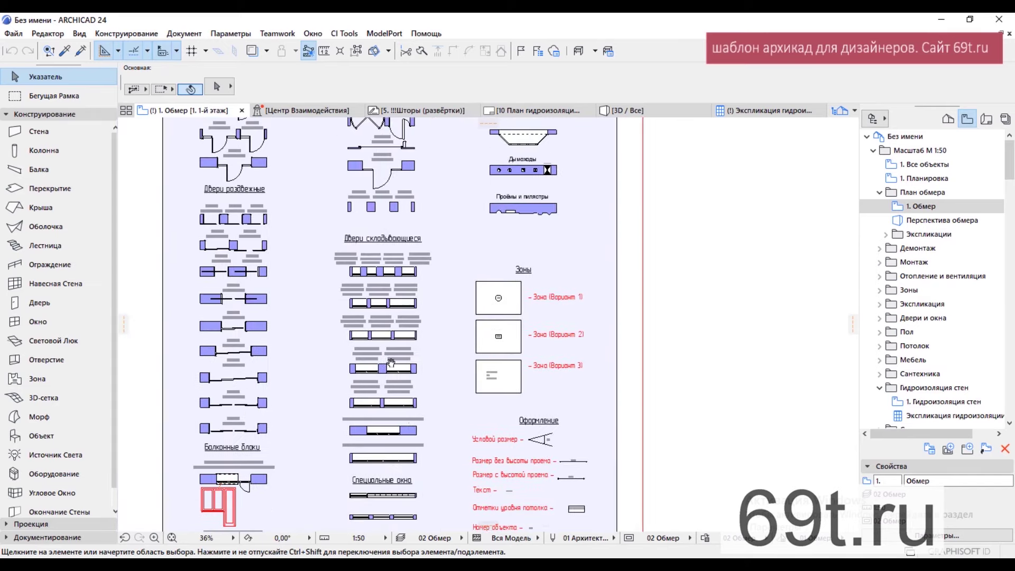
pyautogui.scroll(1, 384, 255)
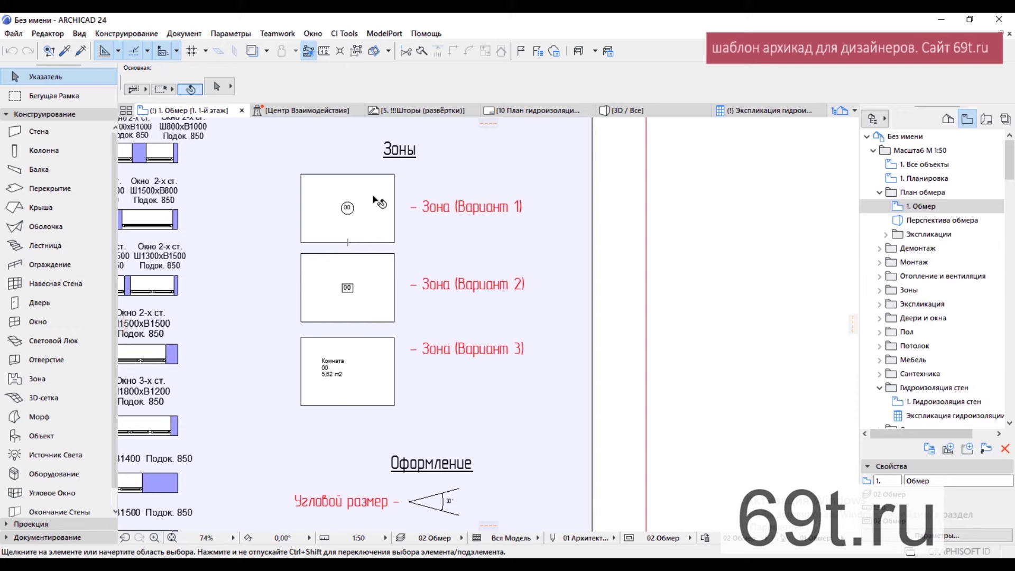
# Step: Examine the dimension, text, level mark and leader samples under Оформление, with the documentation tools shown
pyautogui.moveTo(377, 201); pyautogui.dragTo(487, 255, button='middle')
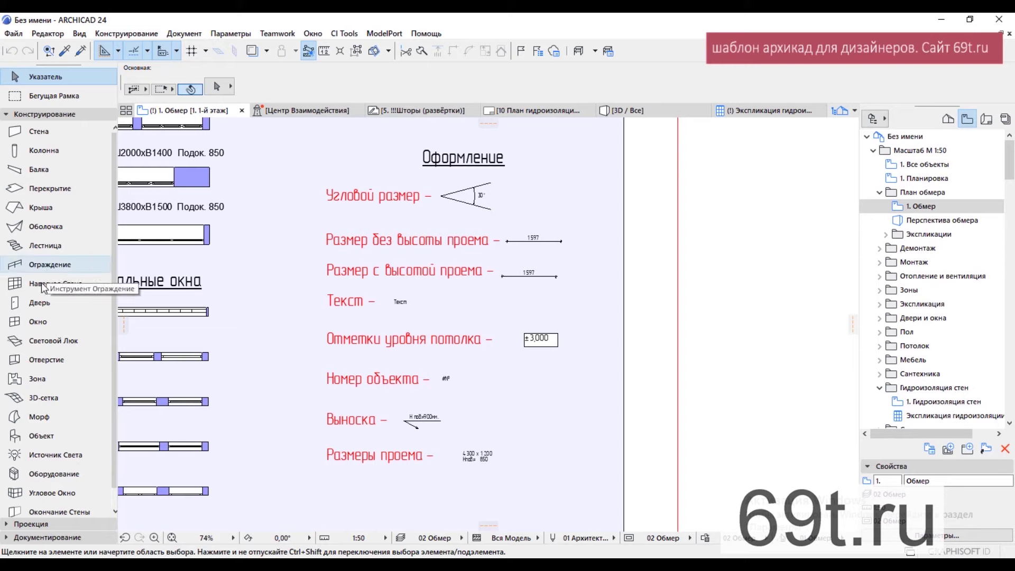
pyautogui.click(47, 537)
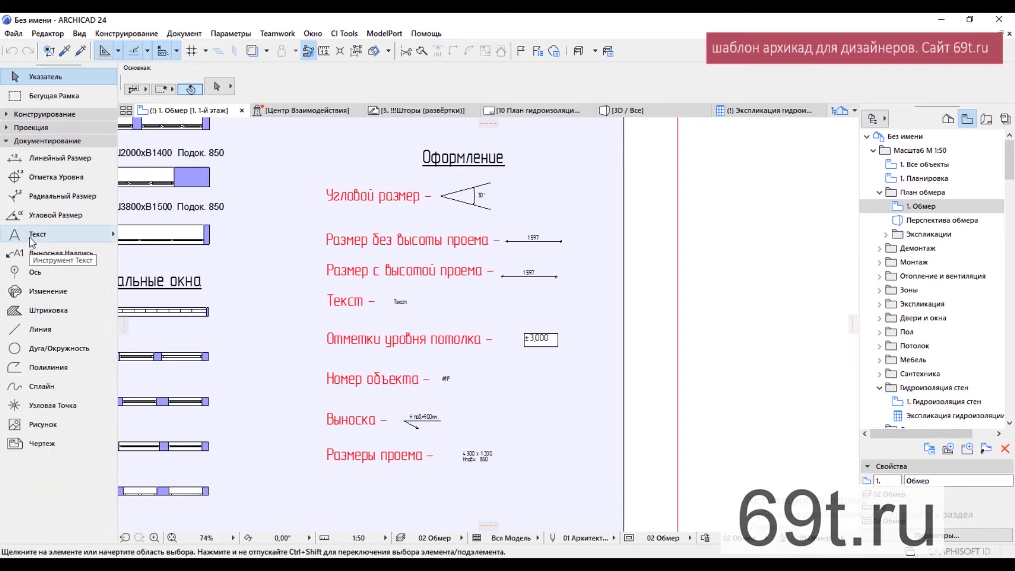
pyautogui.moveTo(574, 308); pyautogui.dragTo(523, 273, button='middle')
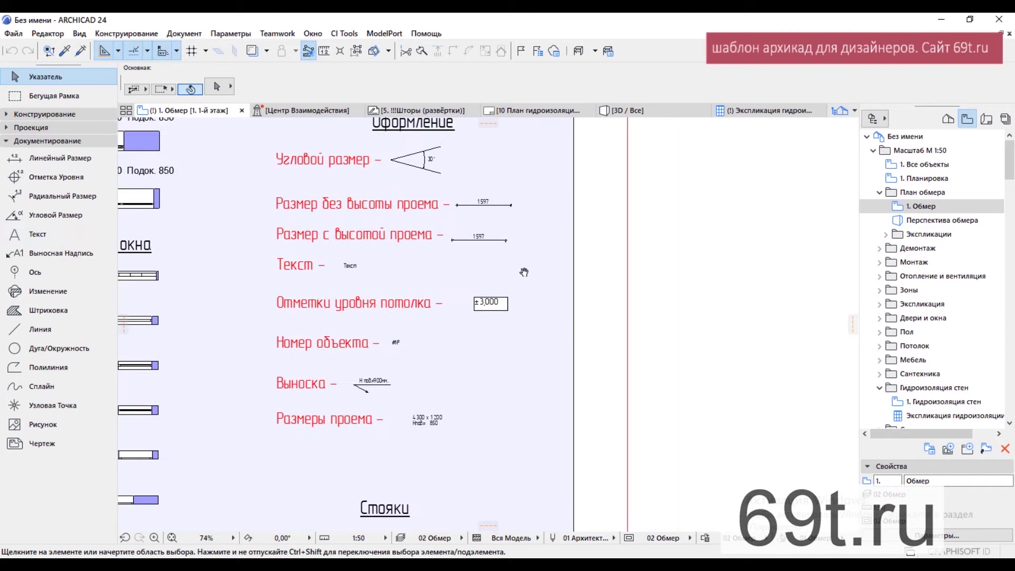
pyautogui.scroll(-1, 555, 287)
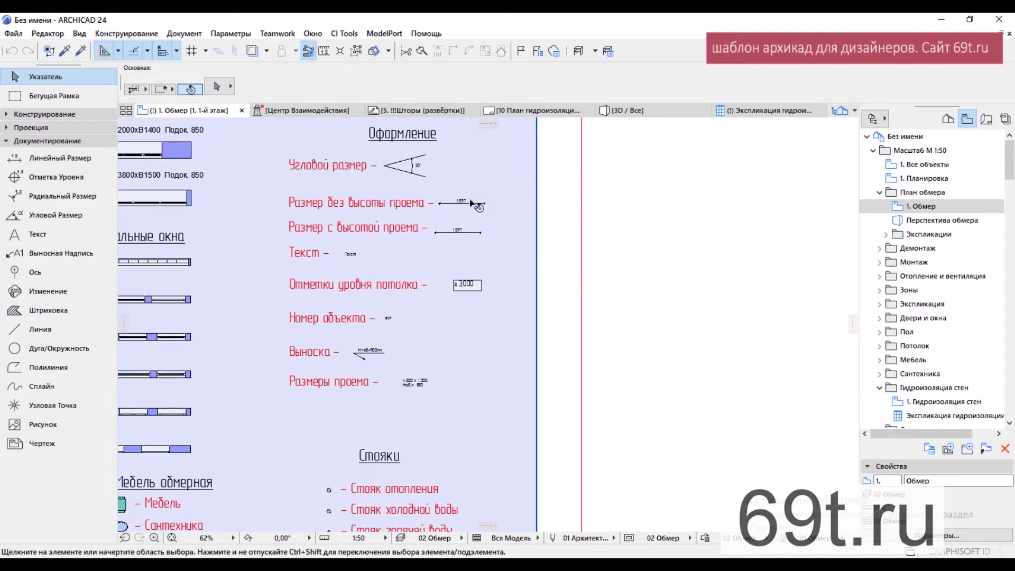
pyautogui.scroll(2, 472, 203)
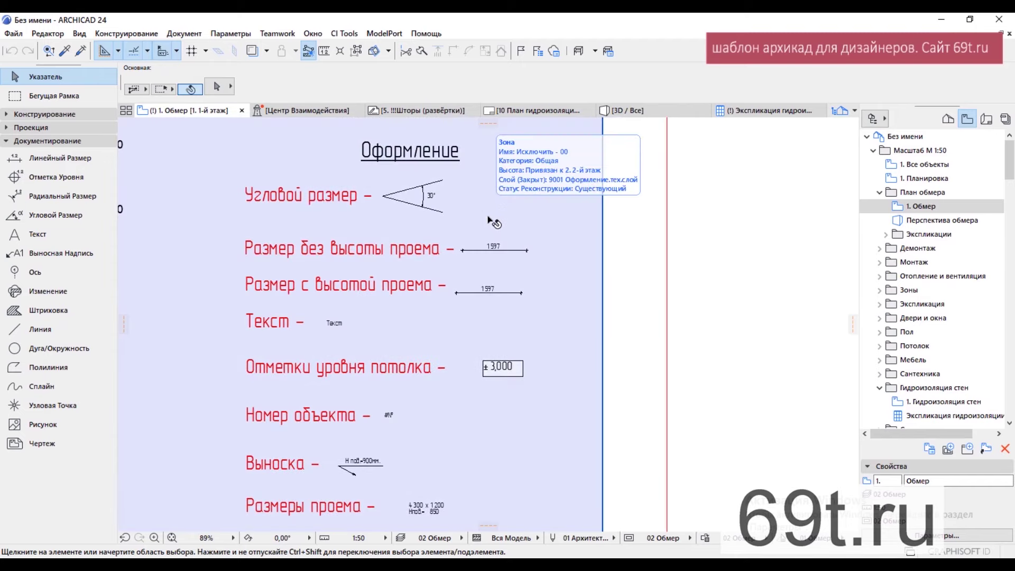
pyautogui.scroll(-5, 548, 239)
pyautogui.moveTo(571, 233); pyautogui.dragTo(487, 115, button='middle')
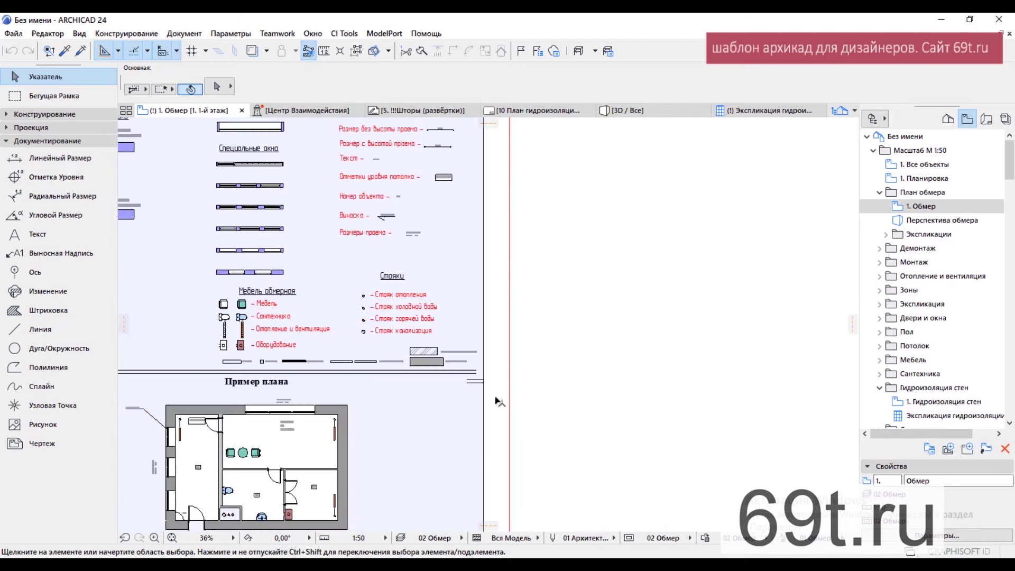
# Step: Pick up the settings of the load-bearing wall sample (Стены несущие) and set the wall thickness to 400
pyautogui.scroll(5, 427, 391)
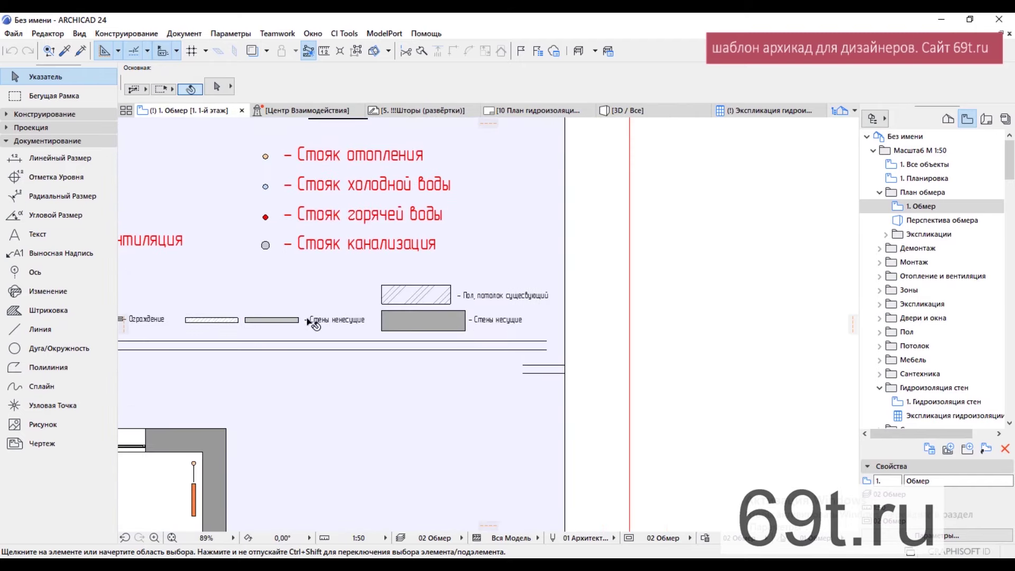
pyautogui.moveTo(432, 289); pyautogui.dragTo(323, 153, button='middle')
pyautogui.scroll(1, 334, 229)
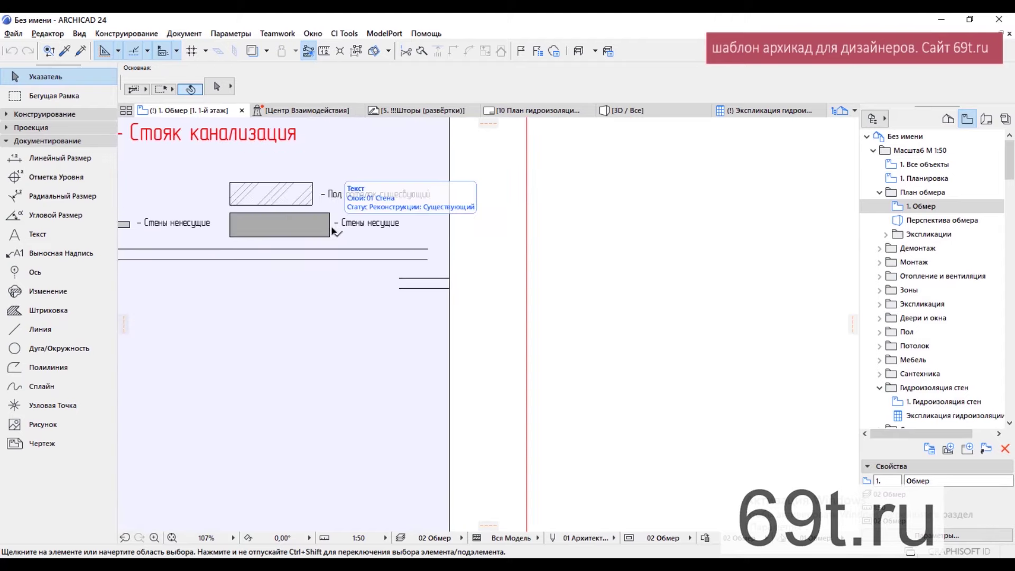
pyautogui.keyDown('alt'); pyautogui.click(298, 223); pyautogui.keyUp('alt')
pyautogui.click(840, 84)
pyautogui.write('400')
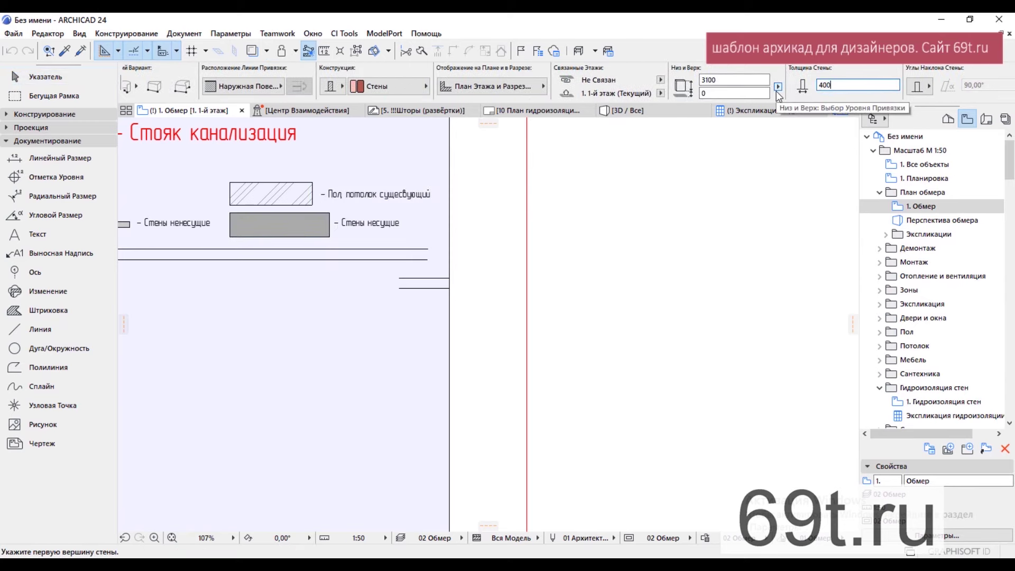
# Step: Draw a rectangular contour of outer walls in the empty area beside the sample sheet using the rectangle geometry method
pyautogui.scroll(-6, 480, 290)
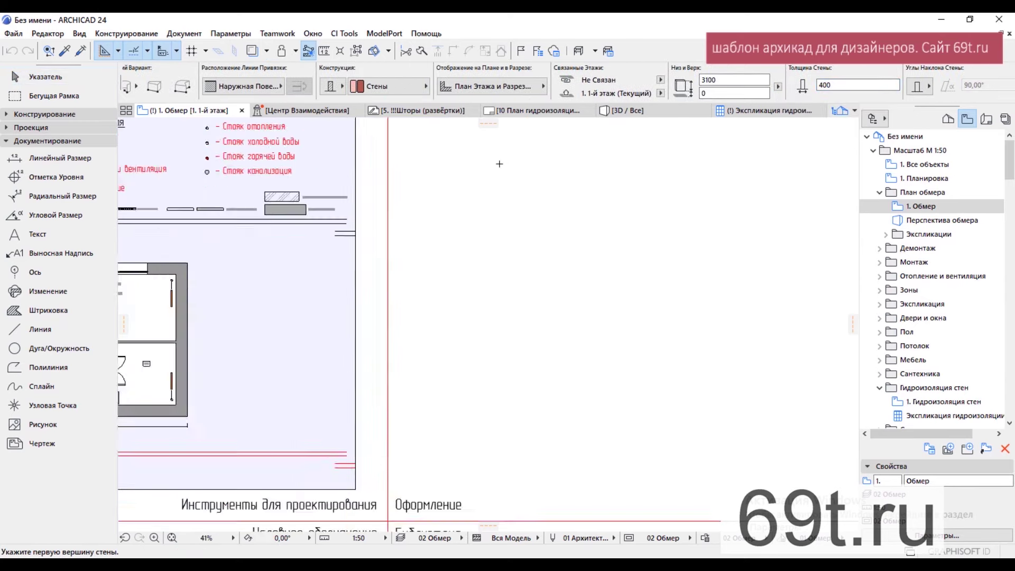
pyautogui.scroll(5, 272, 75)
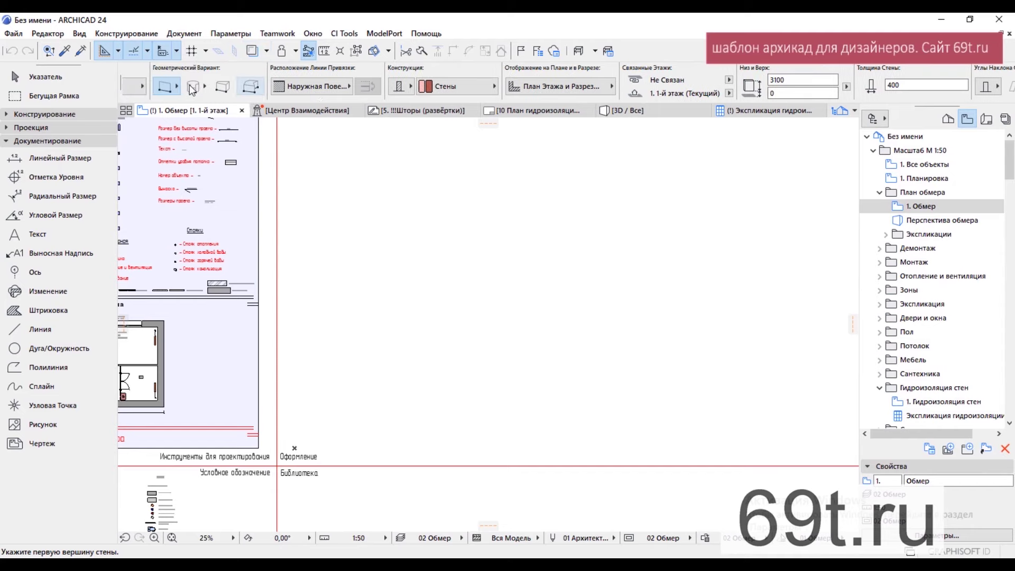
pyautogui.click(377, 89)
pyautogui.click(433, 78)
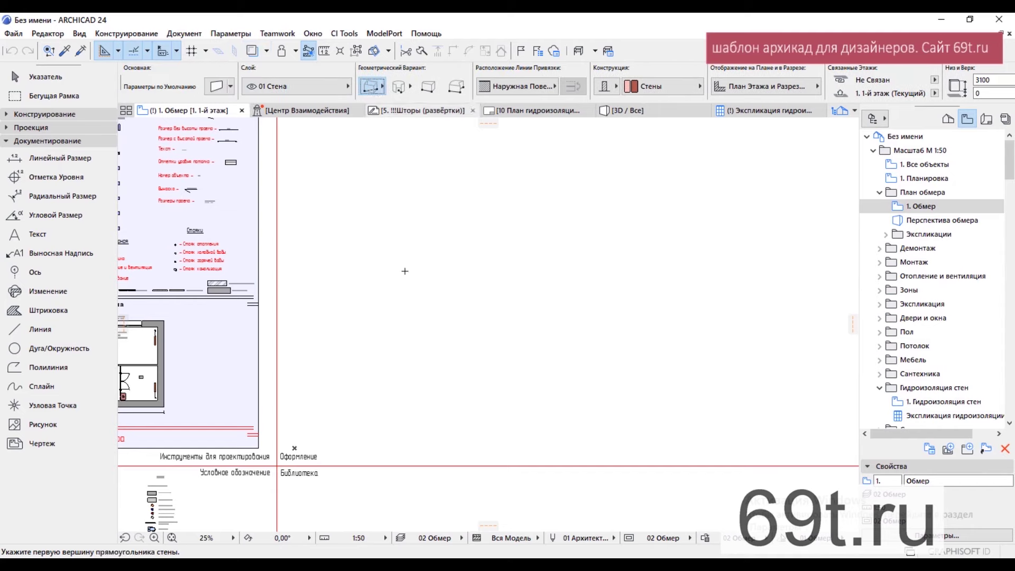
pyautogui.click(379, 362)
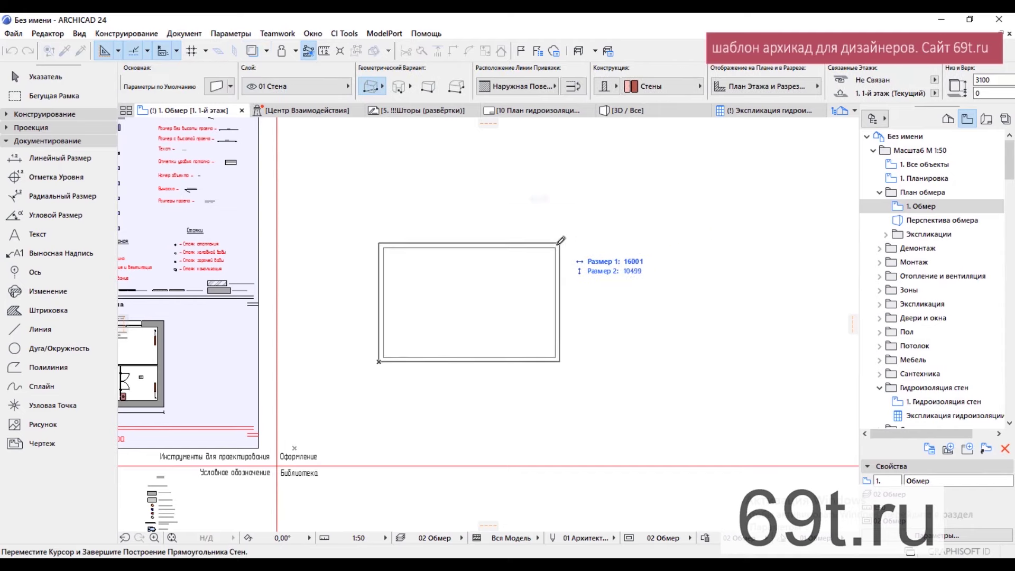
pyautogui.click(519, 268)
# Step: Pick up the settings of the non-load-bearing wall sample (Стены ненесущие) for the interior partitions
pyautogui.scroll(1, 465, 320)
pyautogui.moveTo(465, 320); pyautogui.dragTo(627, 310, button='middle')
pyautogui.scroll(4, 381, 313)
pyautogui.moveTo(381, 313); pyautogui.dragTo(727, 420, button='middle')
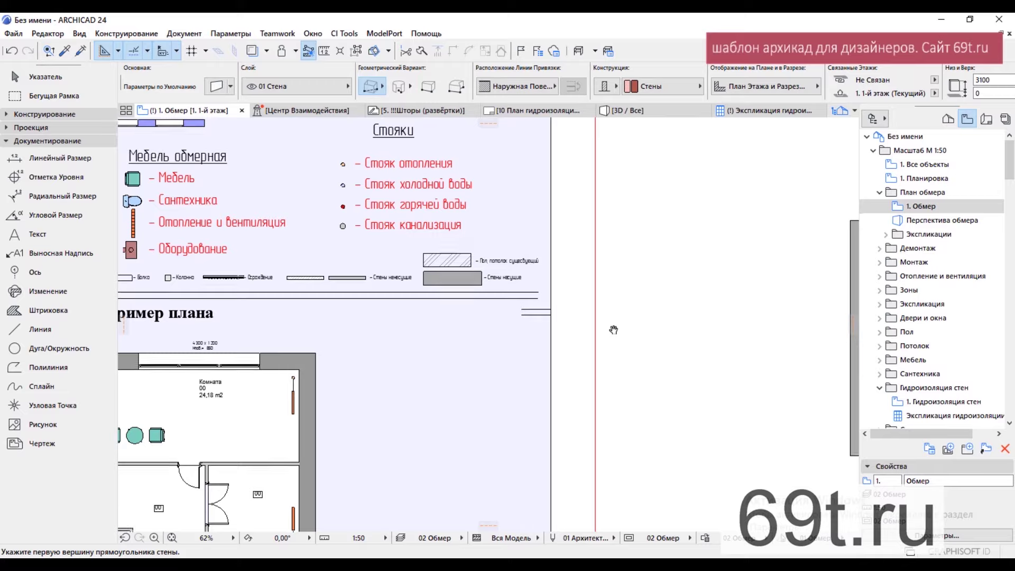
pyautogui.moveTo(628, 324); pyautogui.dragTo(286, 236, button='middle')
pyautogui.click(587, 141)
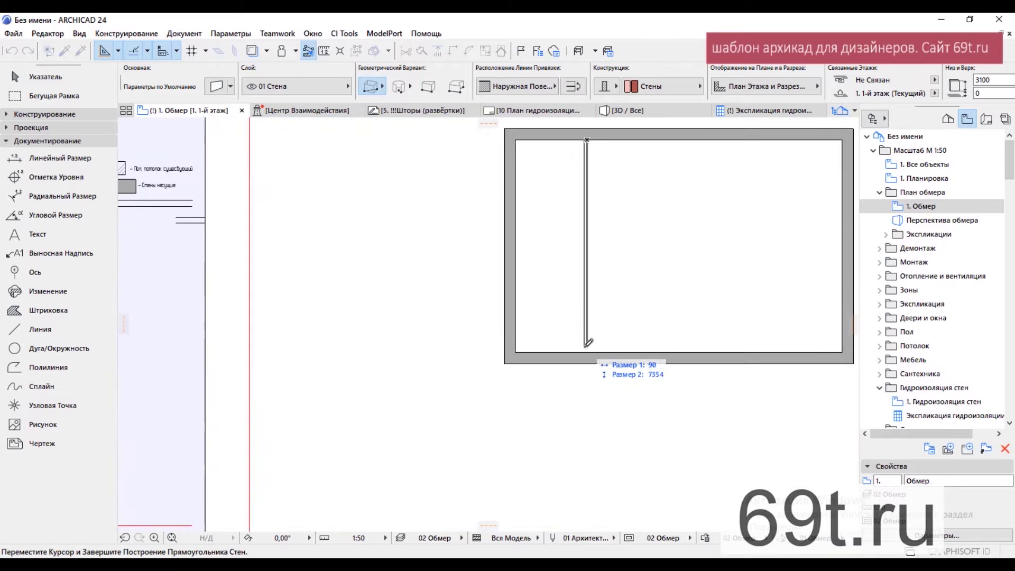
pyautogui.rightClick(666, 210)
pyautogui.click(707, 293)
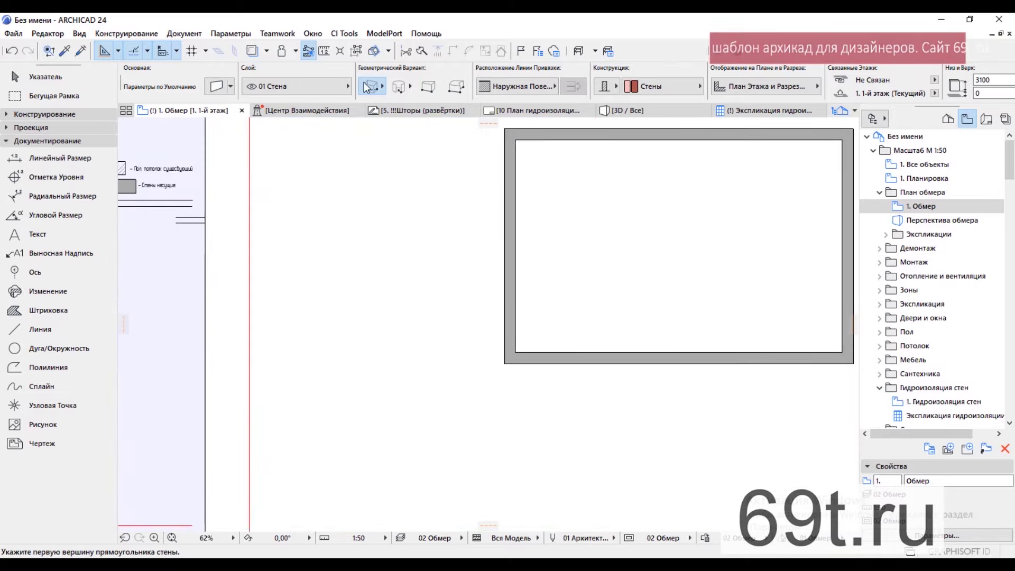
# Step: Draw a straight vertical partition between the long outer walls and a horizontal partition from it to the right outer wall
pyautogui.click(622, 140)
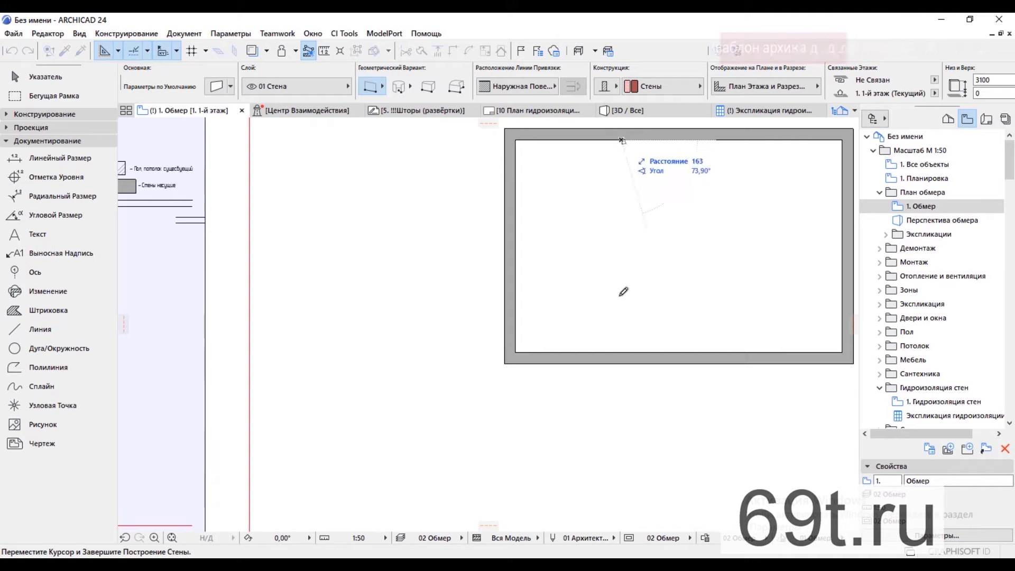
pyautogui.click(624, 352)
pyautogui.click(624, 214)
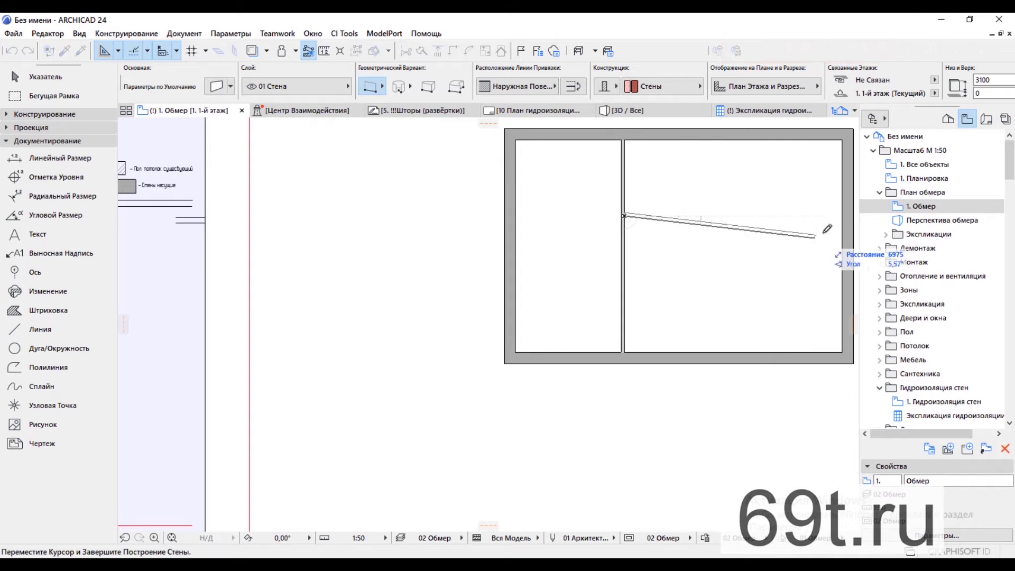
pyautogui.click(843, 214)
# Step: Pick up the two-leaf 2100x1500 sliding door sample's settings under Двери раздвижные and set the door width to 1300
pyautogui.scroll(-5, 557, 315)
pyautogui.scroll(4, 528, 238)
pyautogui.scroll(4, 426, 260)
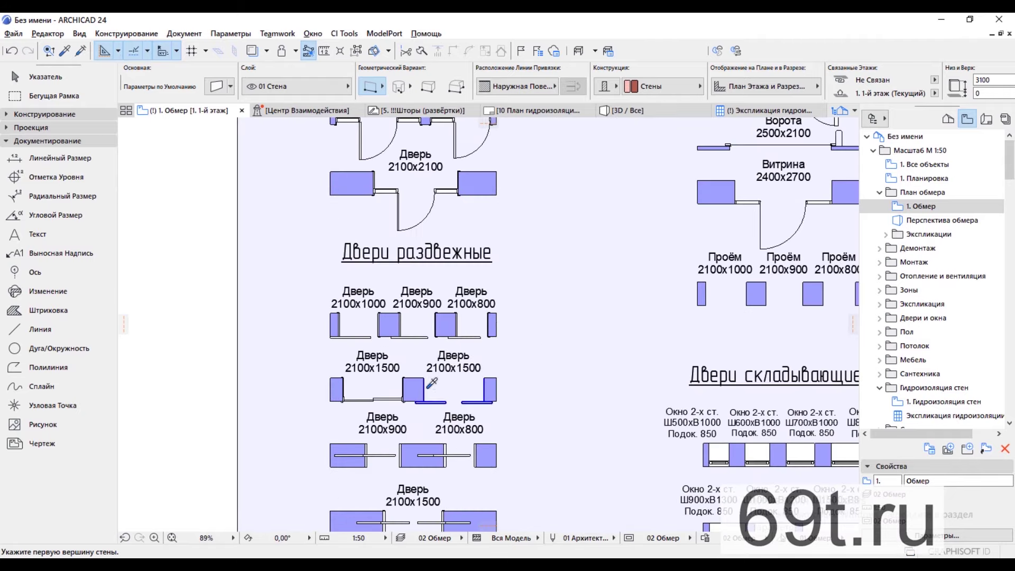
pyautogui.keyDown('alt'); pyautogui.click(461, 389); pyautogui.keyUp('alt')
pyautogui.scroll(-5, 461, 388)
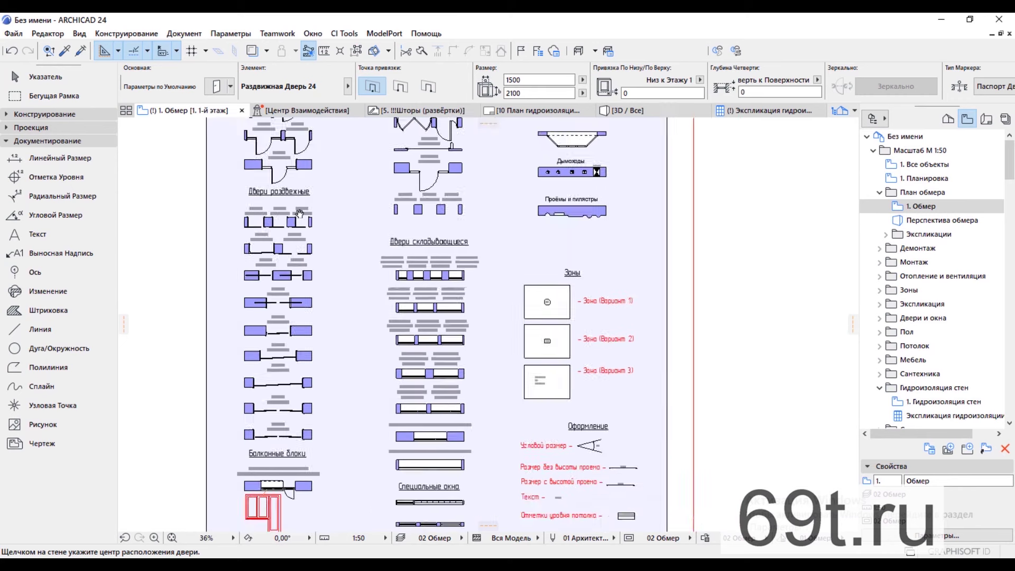
pyautogui.click(515, 79)
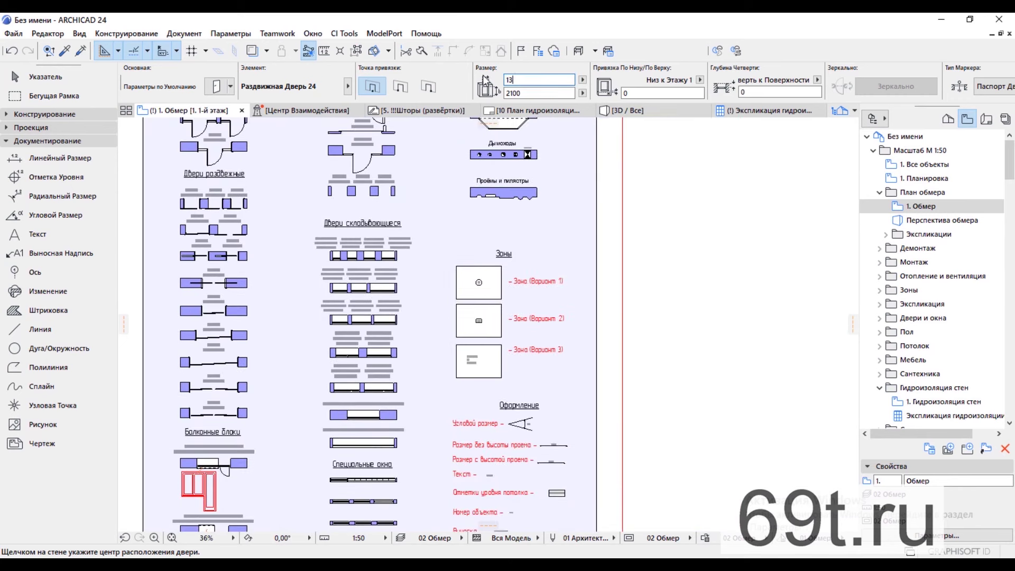
pyautogui.write('280')
pyautogui.moveTo(532, 77); pyautogui.dragTo(412, 82)
pyautogui.write('1300')
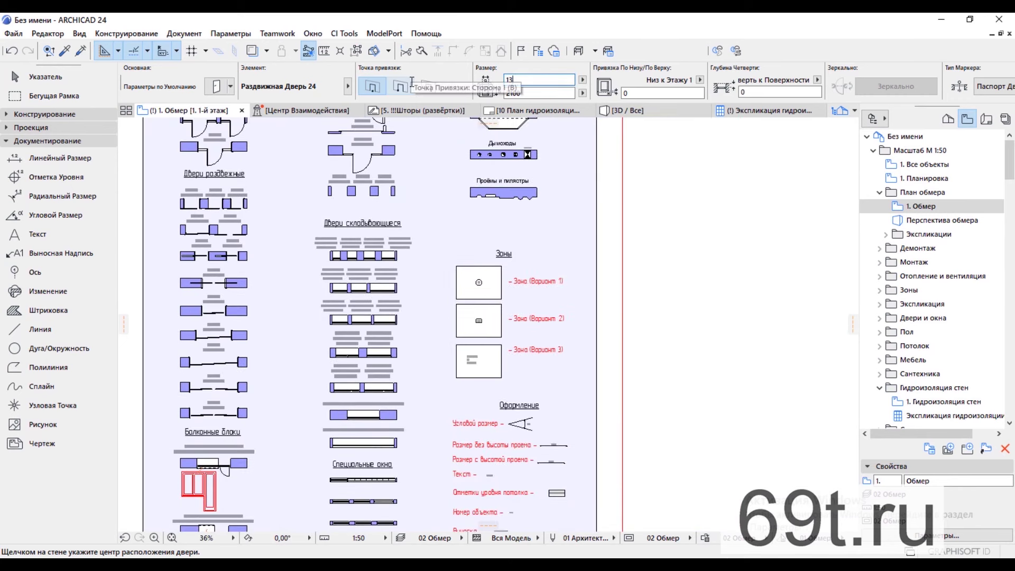
# Step: Place the sliding door in the lower outer wall of the left room, with its opening side facing outward
pyautogui.scroll(-3, 488, 232)
pyautogui.moveTo(491, 267); pyautogui.dragTo(326, 119, button='middle')
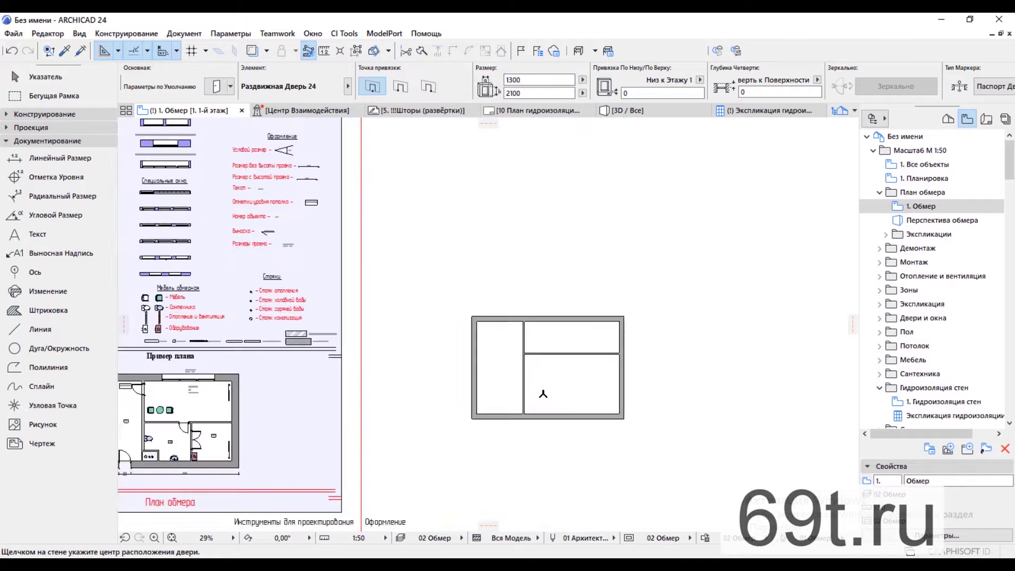
pyautogui.scroll(5, 542, 394)
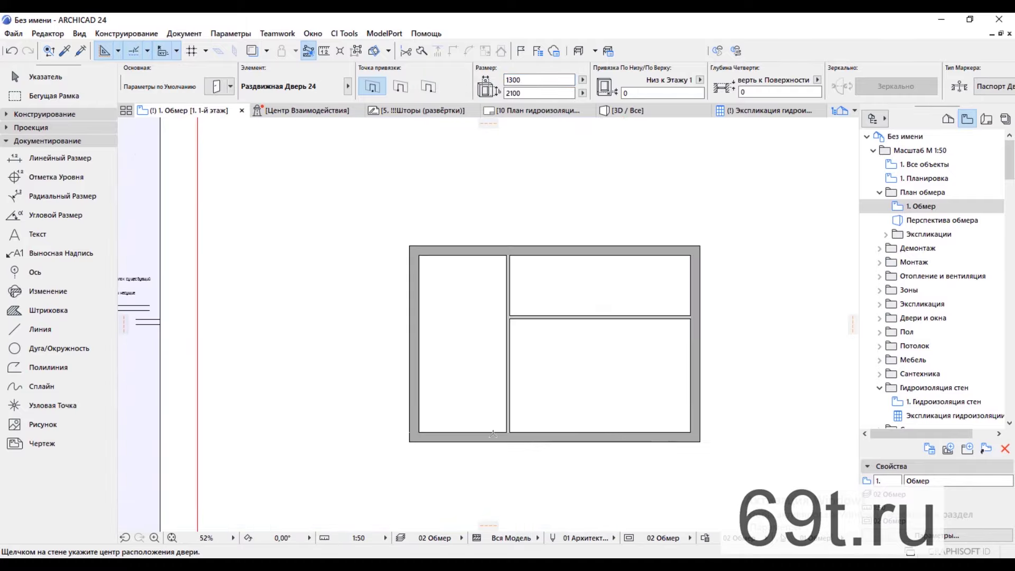
pyautogui.click(446, 432)
pyautogui.click(444, 466)
# Step: Pick up the settings of the Зона (Вариант 1) sample and set the zone number to 01
pyautogui.scroll(-2, 450, 460)
pyautogui.moveTo(477, 524); pyautogui.dragTo(650, 518, button='middle')
pyautogui.scroll(2, 328, 241)
pyautogui.moveTo(329, 241); pyautogui.dragTo(394, 521, button='middle')
pyautogui.scroll(1, 340, 202)
pyautogui.moveTo(340, 202); pyautogui.dragTo(372, 411, button='middle')
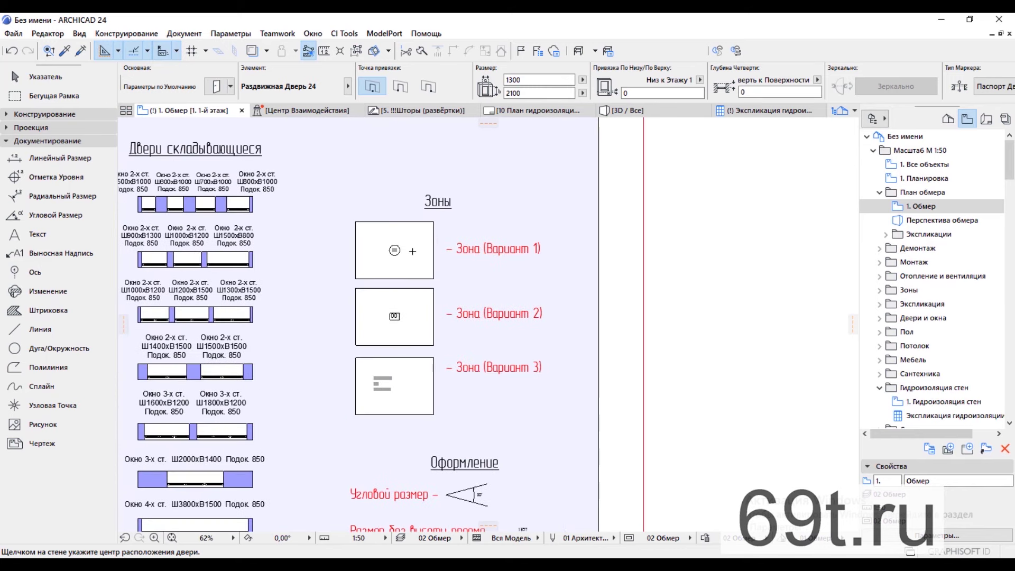
pyautogui.keyDown('alt'); pyautogui.click(505, 207); pyautogui.keyUp('alt')
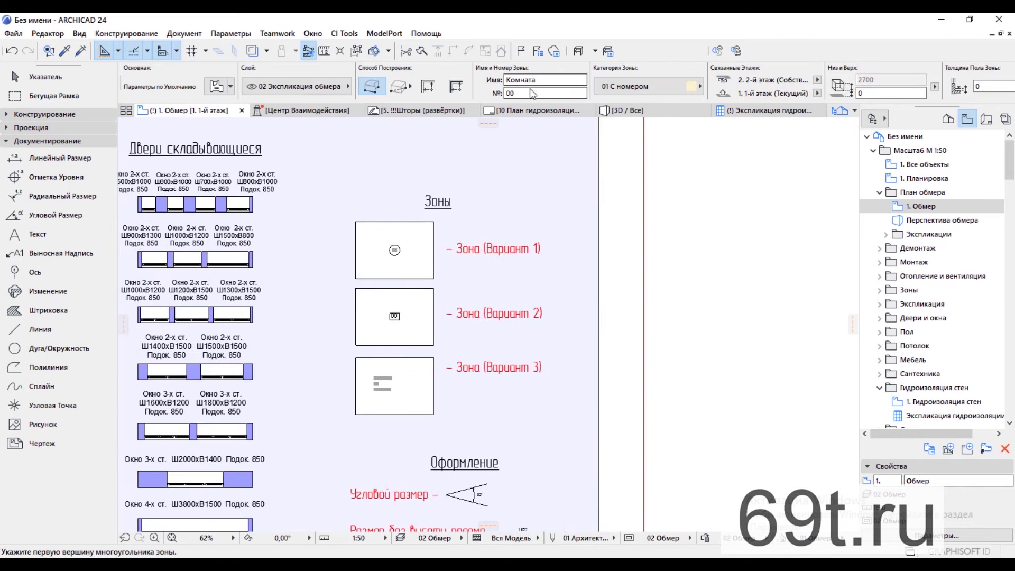
pyautogui.write('1')
pyautogui.scroll(-3, 634, 307)
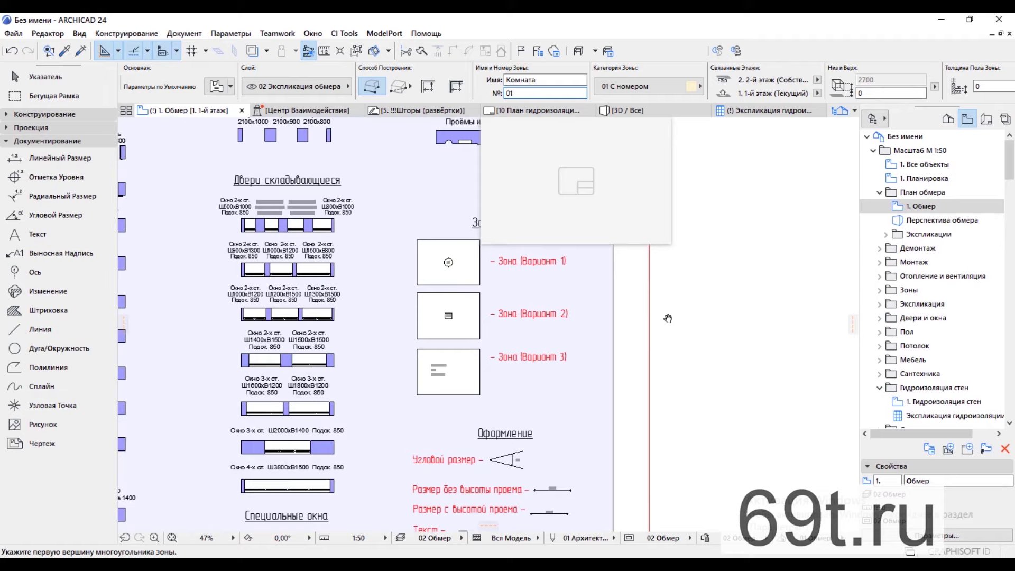
# Step: Create a zone over the left room with the rectangular construction method and place its stamp inside the room
pyautogui.moveTo(668, 317); pyautogui.dragTo(563, 242, button='middle')
pyautogui.click(400, 86)
pyautogui.moveTo(534, 403); pyautogui.dragTo(517, 370, button='middle')
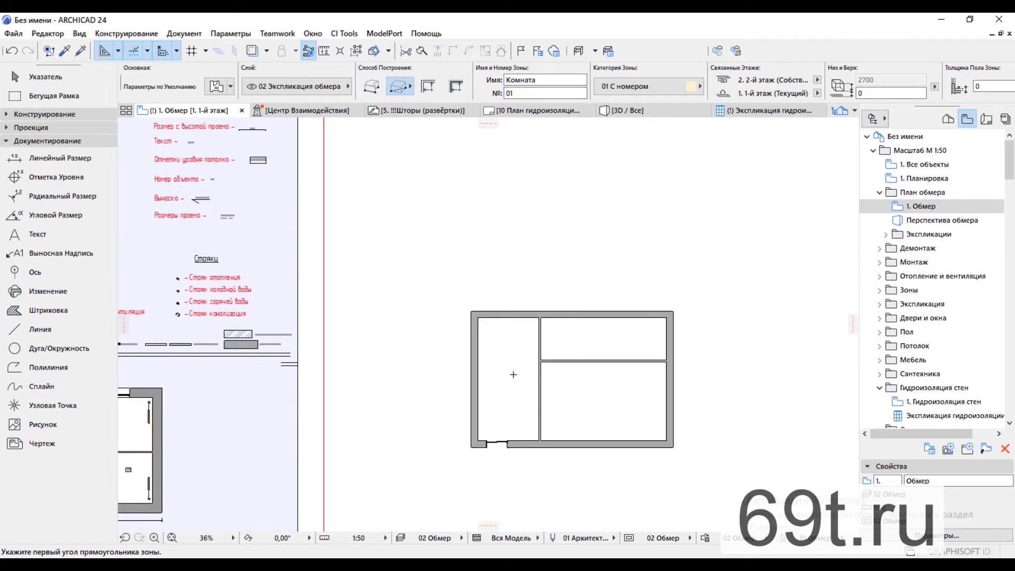
pyautogui.scroll(3, 457, 289)
pyautogui.click(453, 278)
pyautogui.click(559, 492)
pyautogui.click(514, 406)
pyautogui.click(669, 397)
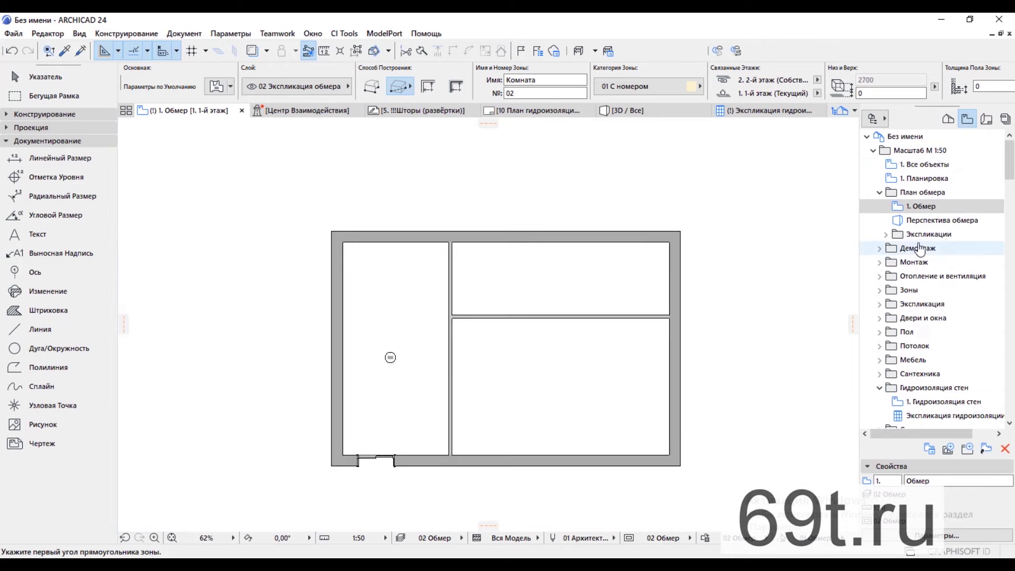
# Step: Examine the Экспликация обмера schedule from the План обмера folder and return to the 1. Обмер plan
pyautogui.click(918, 194)
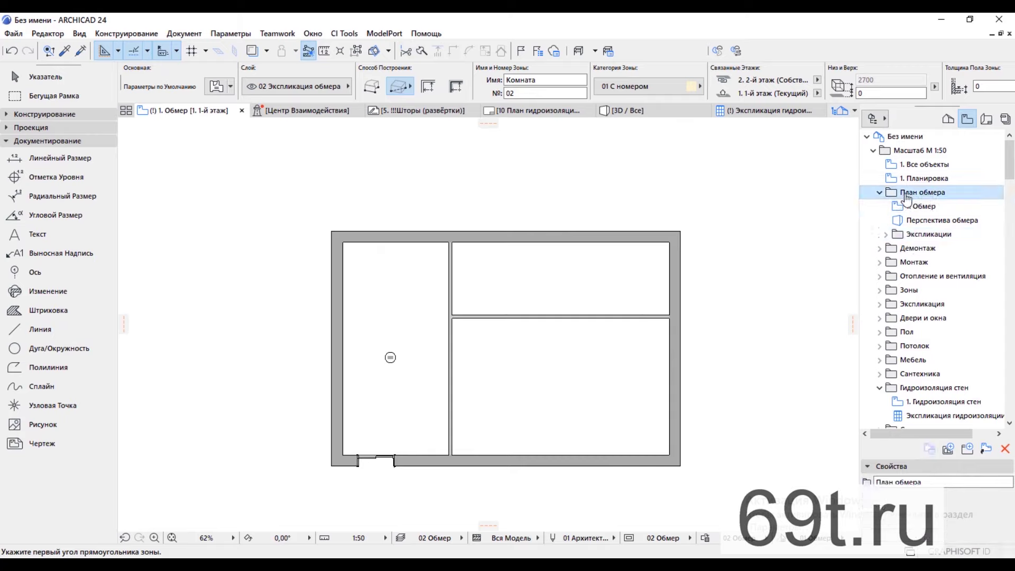
pyautogui.click(886, 234)
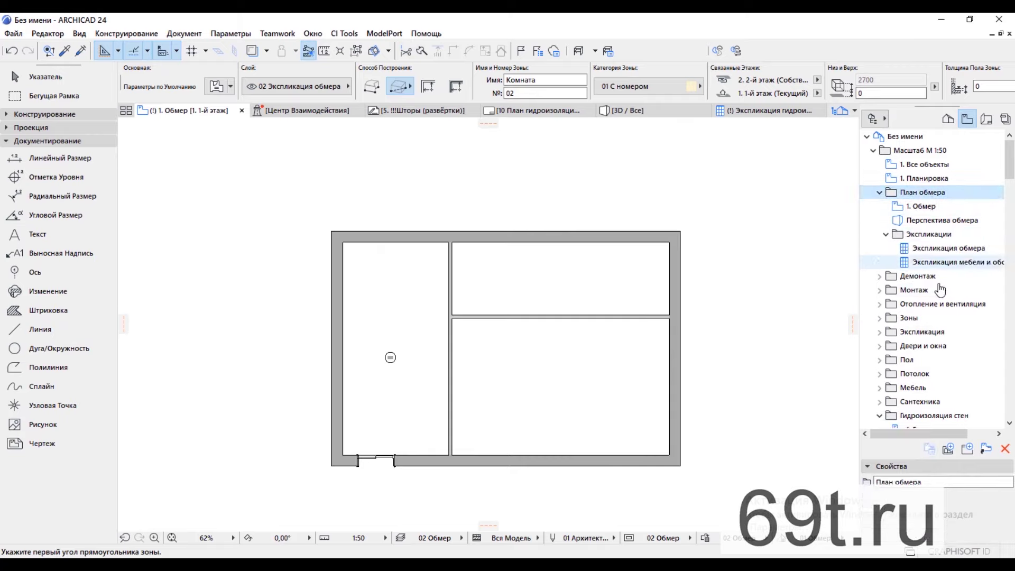
pyautogui.doubleClick(947, 249)
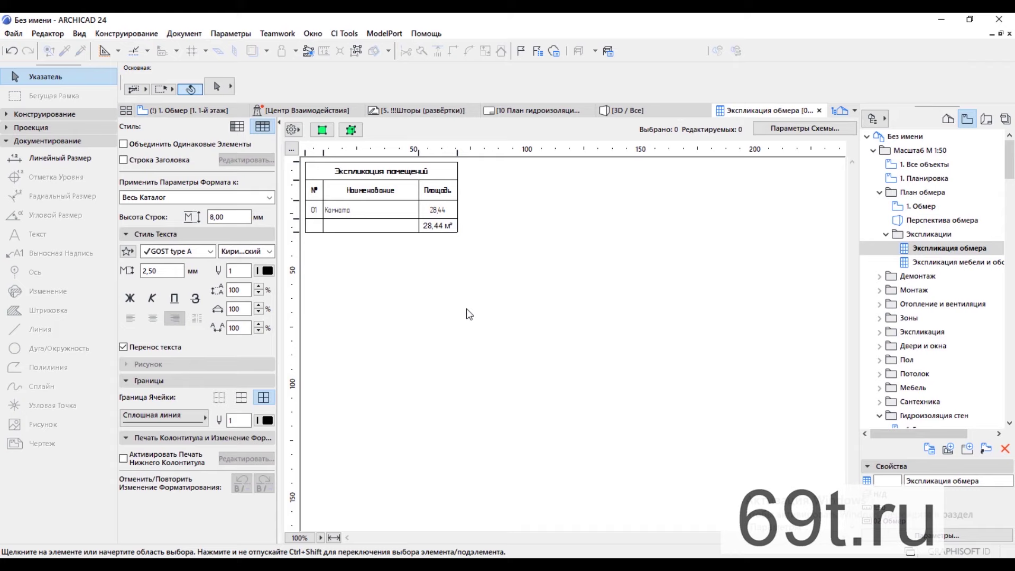
pyautogui.click(185, 110)
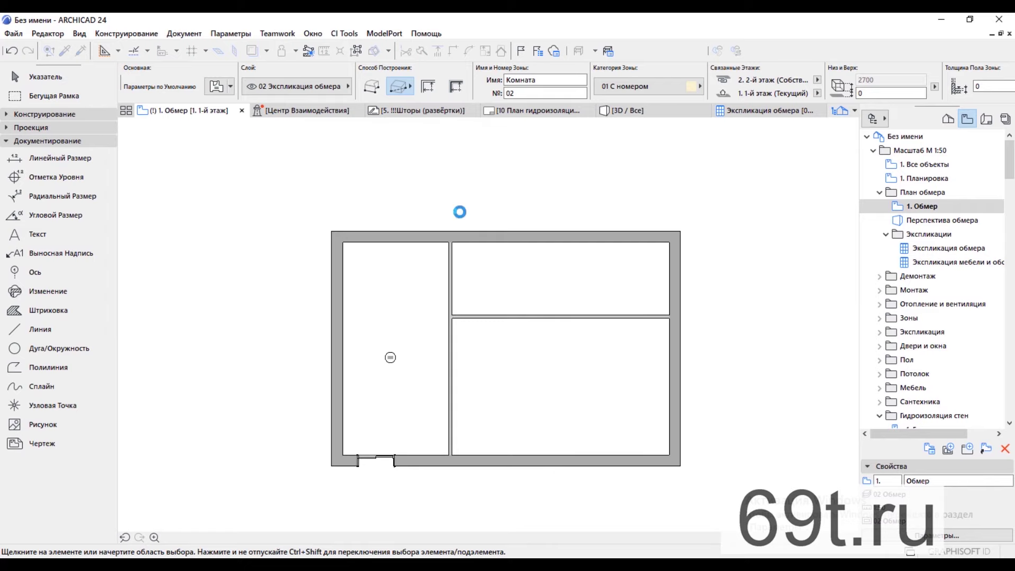
# Step: Pick up the settings of the Мебель chair sample and place a chair in the upper-left corner of the upper right room
pyautogui.scroll(5, 510, 190)
pyautogui.click(64, 51)
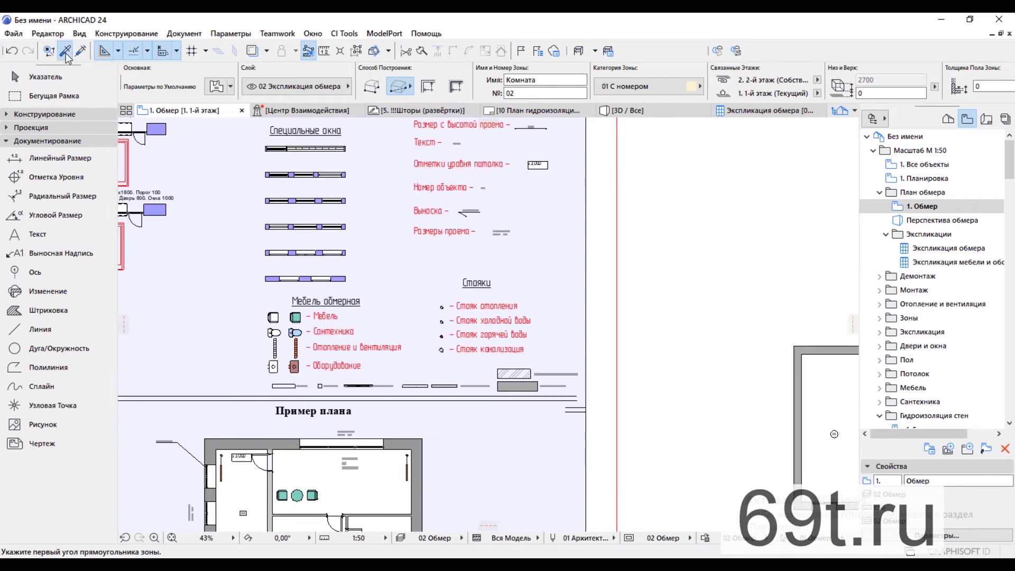
pyautogui.scroll(5, 262, 338)
pyautogui.click(288, 286)
pyautogui.scroll(-5, 609, 348)
pyautogui.moveTo(613, 339); pyautogui.dragTo(194, 232, button='middle')
pyautogui.scroll(2, 663, 317)
pyautogui.click(673, 239)
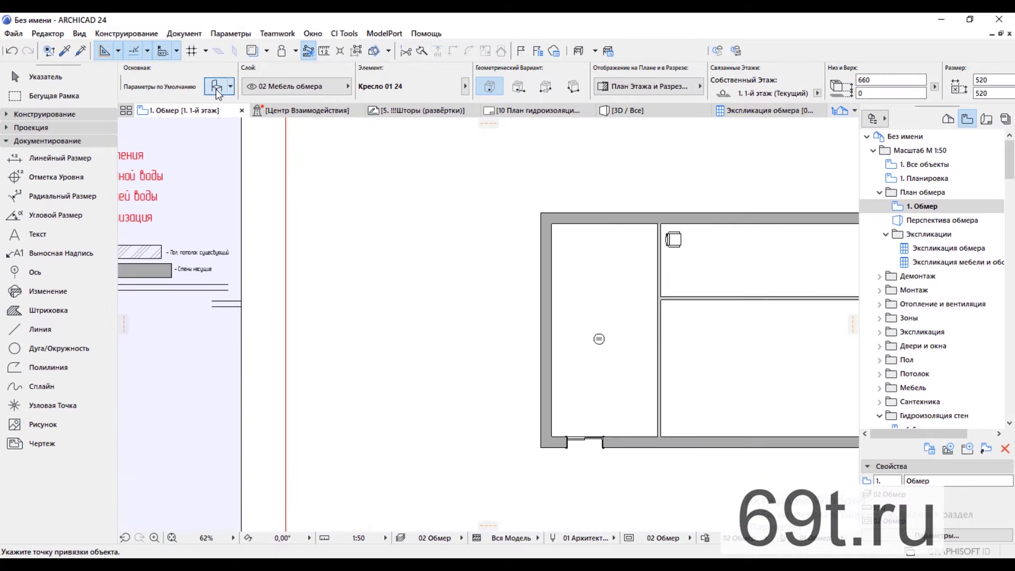
# Step: Examine the chair's classification and Обмер/демонтаж/монтаж properties in the default object settings without changing them
pyautogui.hotkey('ctrl', 't')
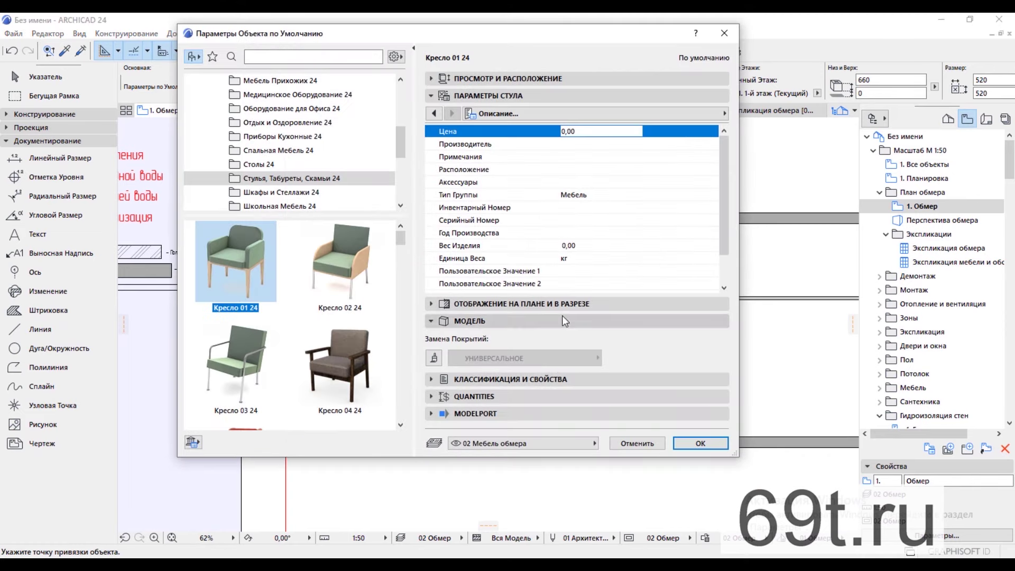
pyautogui.click(597, 319)
pyautogui.scroll(-1, 597, 298)
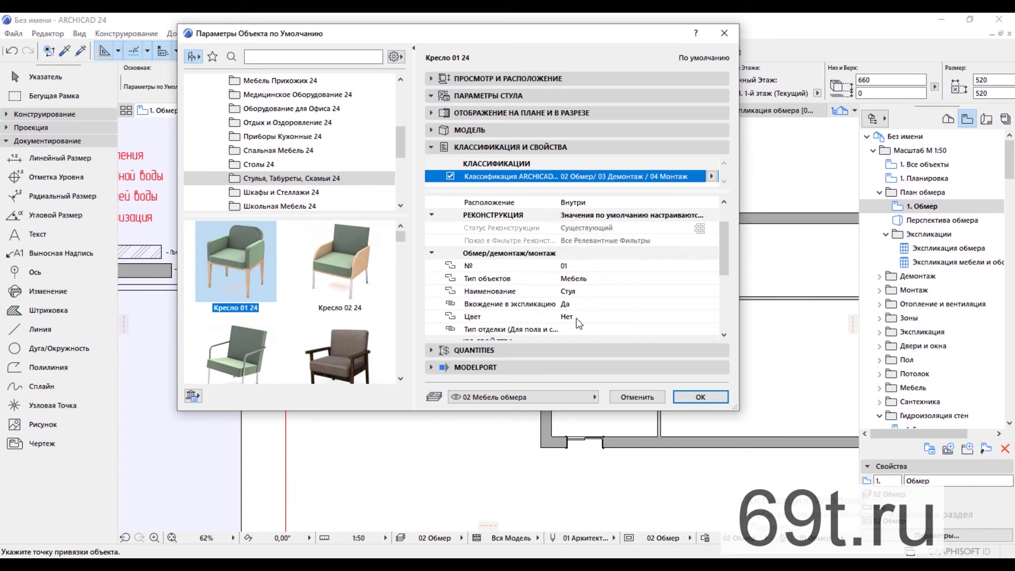
pyautogui.click(634, 402)
# Step: Examine the Экспликация мебели и оборудования schedule and return to the survey plan
pyautogui.scroll(-1, 528, 302)
pyautogui.moveTo(527, 301); pyautogui.dragTo(391, 290, button='middle')
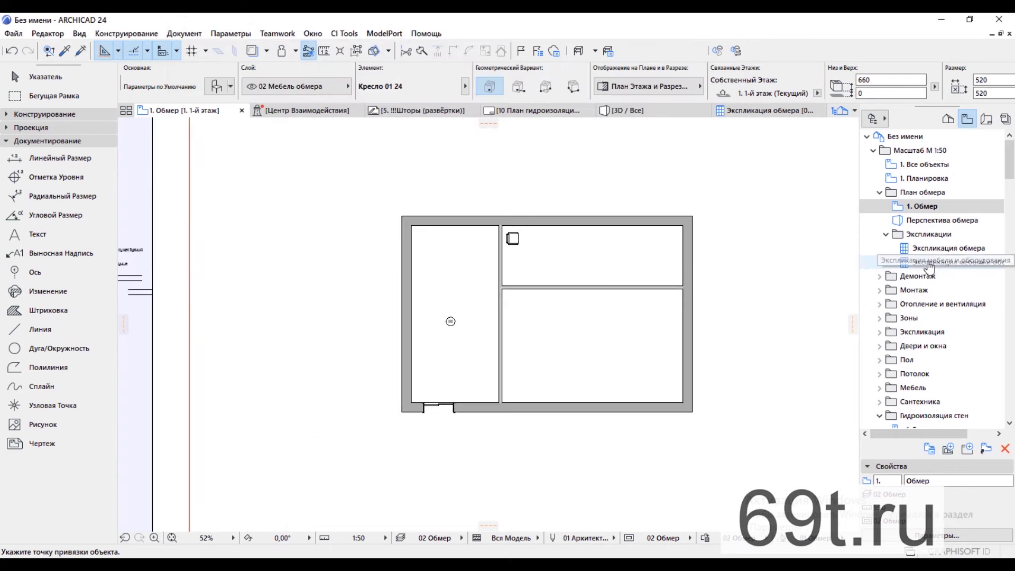
pyautogui.doubleClick(929, 263)
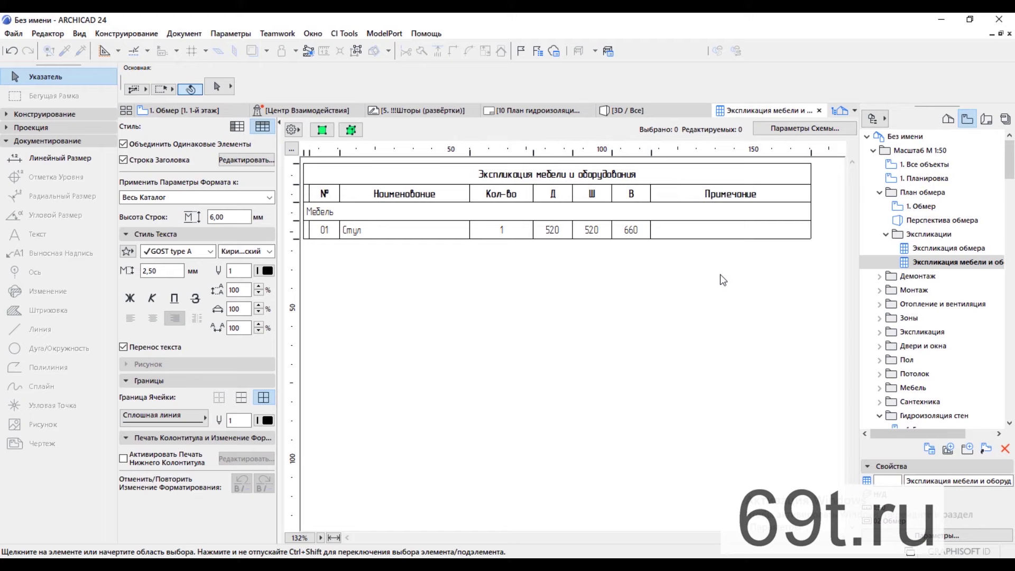
pyautogui.press('F2')
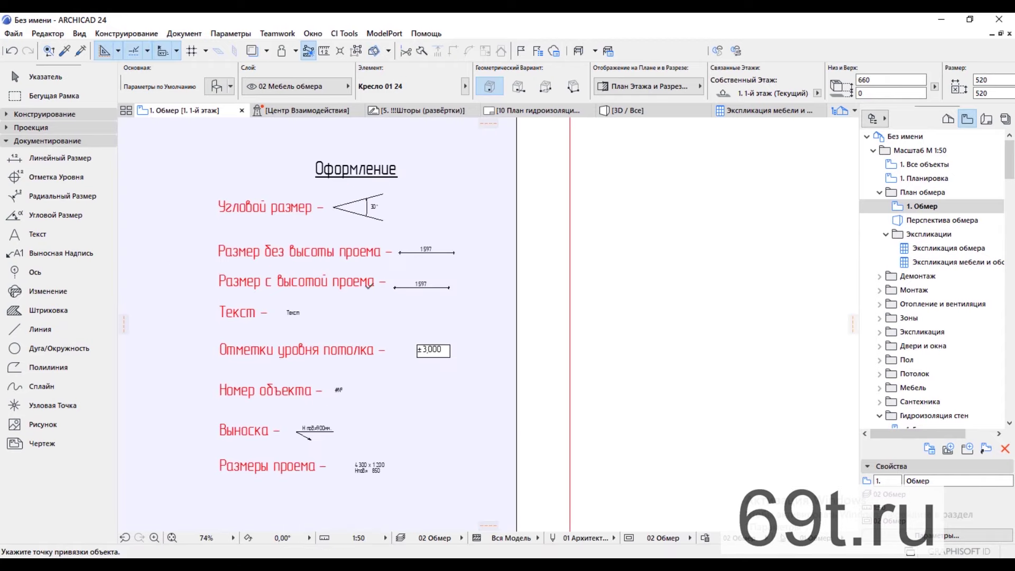
# Step: Pick up the linear dimension sample's settings and add a dimension chain above the upper outer wall covering all walls and rooms across the plan
pyautogui.moveTo(390, 254); pyautogui.dragTo(416, 276, button='middle')
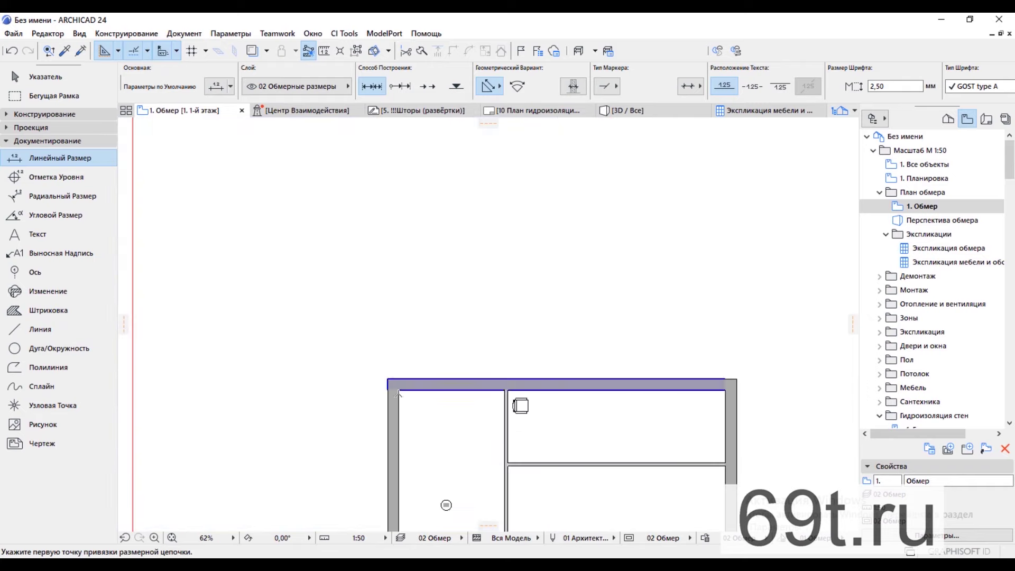
pyautogui.click(388, 394)
pyautogui.click(398, 394)
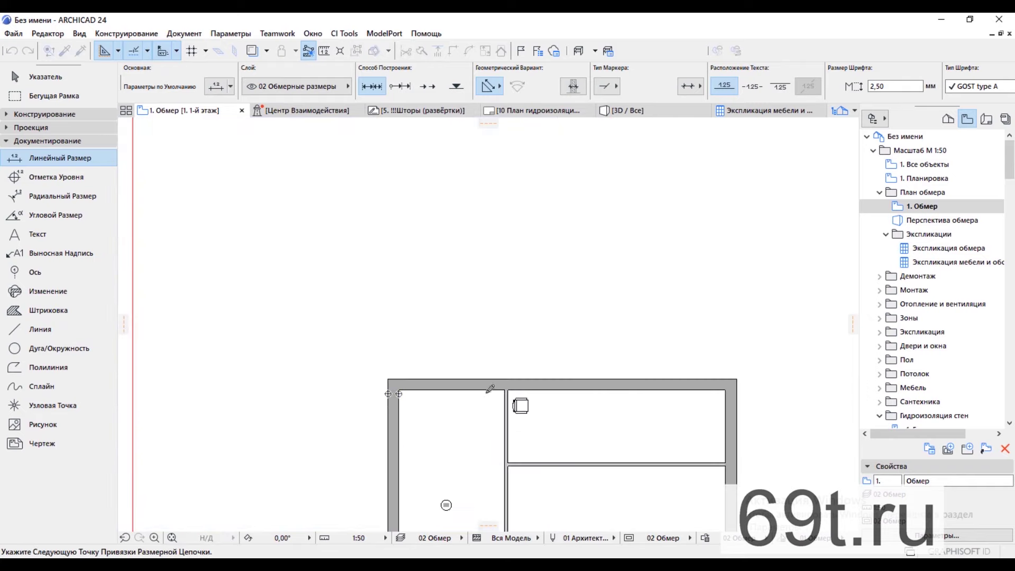
pyautogui.click(738, 412)
pyautogui.doubleClick(590, 355)
pyautogui.click(584, 364)
pyautogui.moveTo(410, 308); pyautogui.dragTo(517, 117, button='middle')
pyautogui.scroll(3, 516, 159)
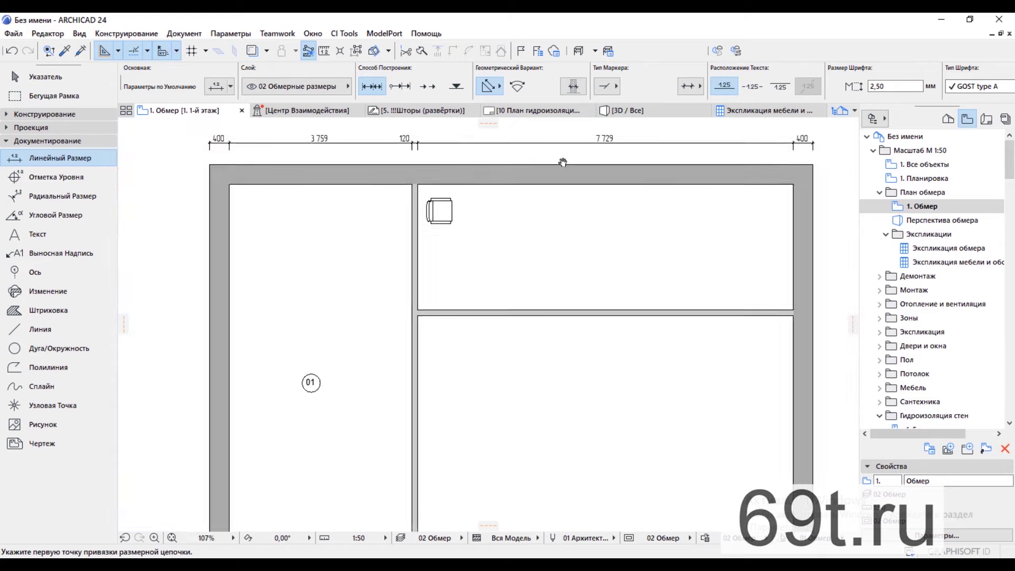
# Step: Set the plan scale to 1:20 to check how the dimensions and zone stamp display
pyautogui.click(369, 536)
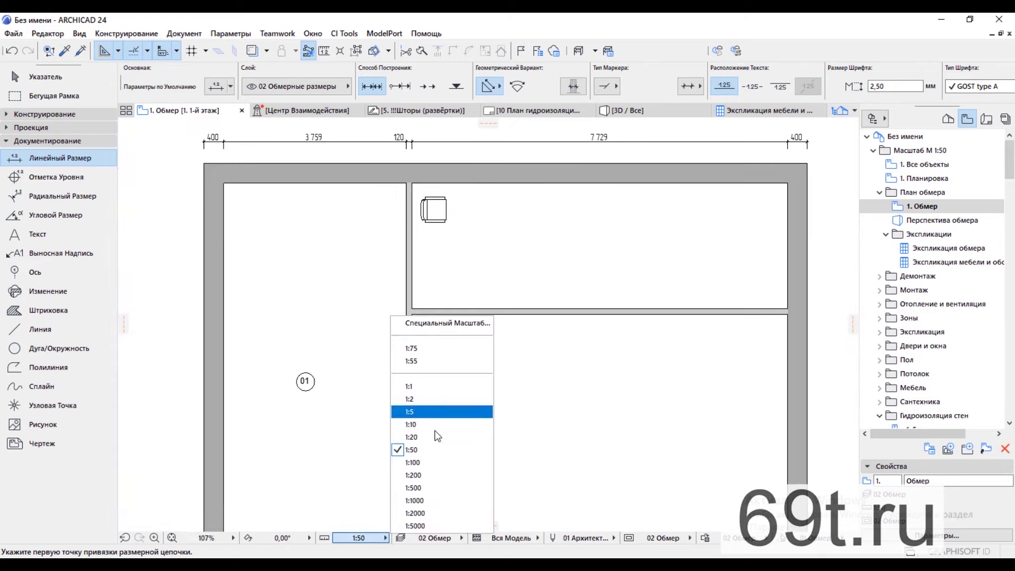
pyautogui.click(416, 437)
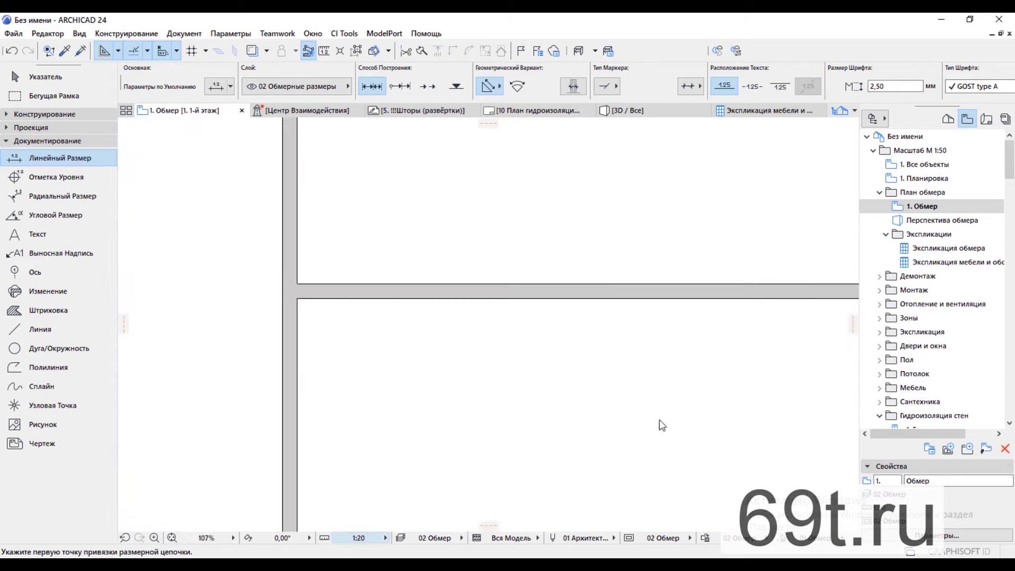
pyautogui.scroll(-5, 413, 347)
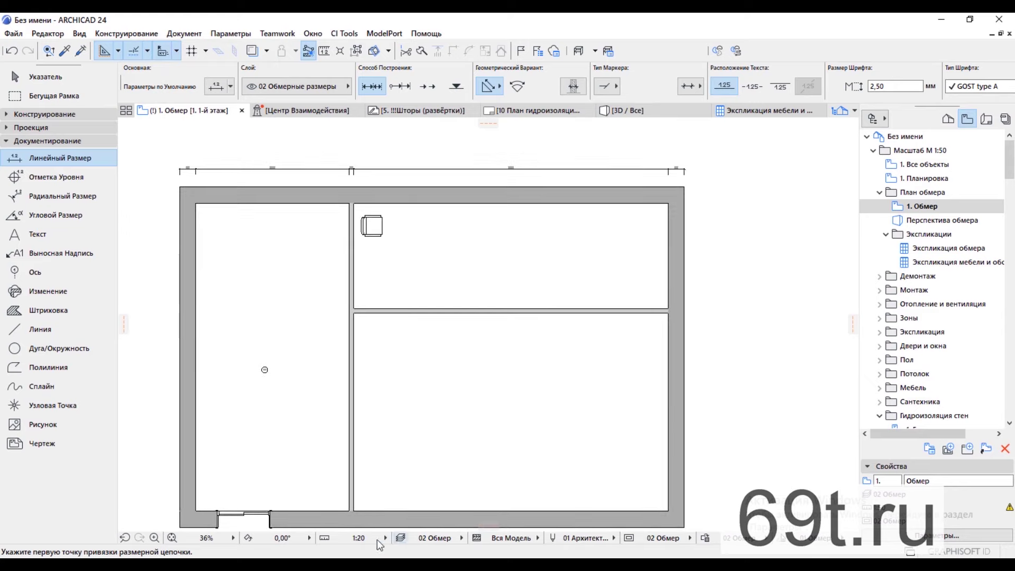
# Step: Set the plan scale to 1:100
pyautogui.click(379, 538)
pyautogui.click(435, 452)
pyautogui.scroll(-2, 467, 318)
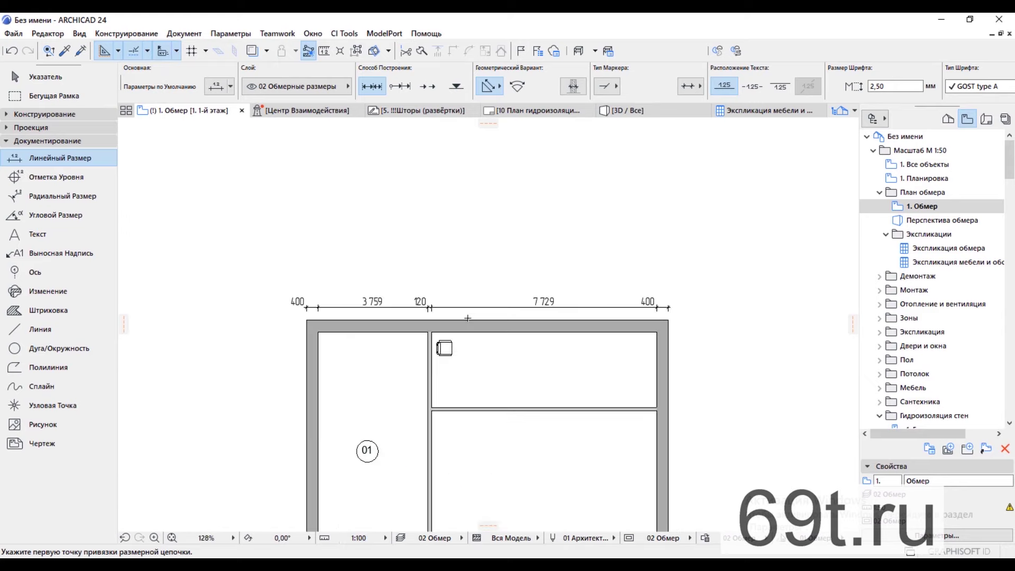
# Step: Pick up the settings of the Размеры проема label sample under Оформление
pyautogui.scroll(-1, 704, 354)
pyautogui.scroll(-1, 340, 293)
pyautogui.moveTo(340, 293); pyautogui.dragTo(572, 354, button='middle')
pyautogui.moveTo(434, 211); pyautogui.dragTo(441, 288, button='middle')
pyautogui.scroll(3, 440, 285)
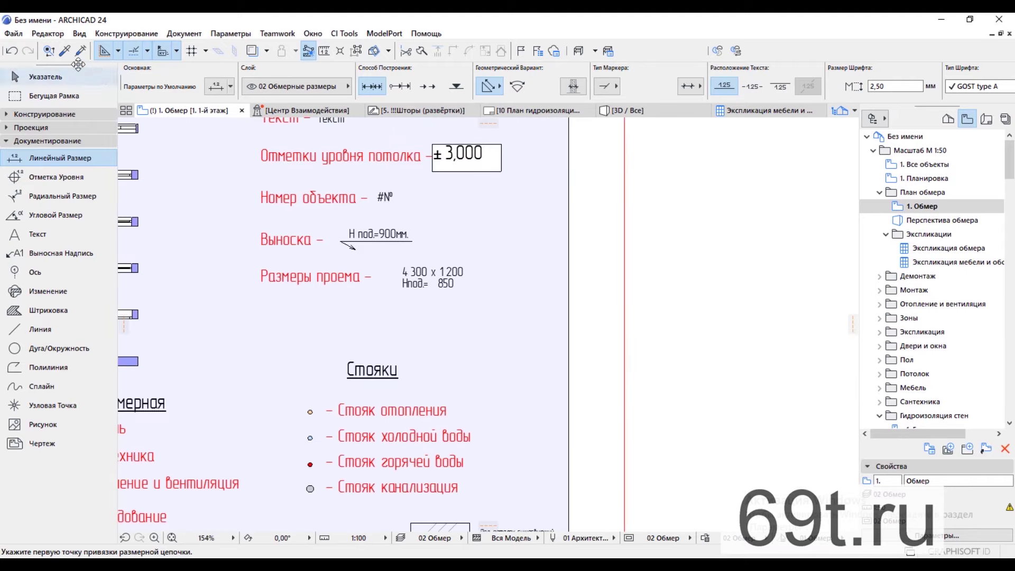
pyautogui.press('alt')
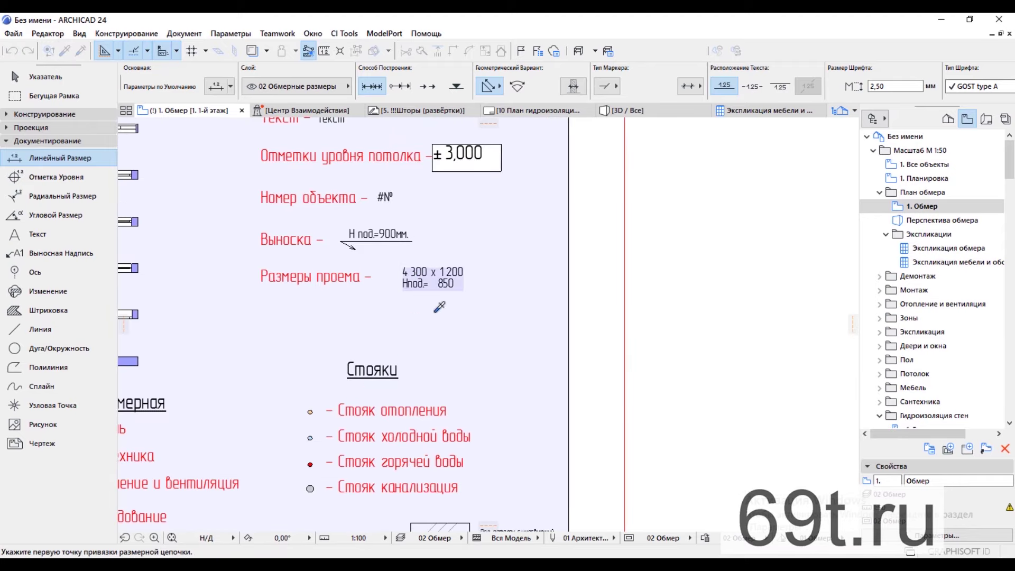
pyautogui.keyDown('alt'); pyautogui.click(435, 273); pyautogui.keyUp('alt')
# Step: Attach the opening-size label to the sliding door in the lower outer wall, placing its text below the wall
pyautogui.scroll(-2, 655, 403)
pyautogui.moveTo(654, 403); pyautogui.dragTo(584, 306, button='middle')
pyautogui.moveTo(636, 360); pyautogui.dragTo(527, 255, button='middle')
pyautogui.moveTo(414, 230); pyautogui.dragTo(373, 230, button='middle')
pyautogui.scroll(1, 673, 400)
pyautogui.moveTo(674, 401); pyautogui.dragTo(523, 286, button='middle')
pyautogui.scroll(1, 523, 291)
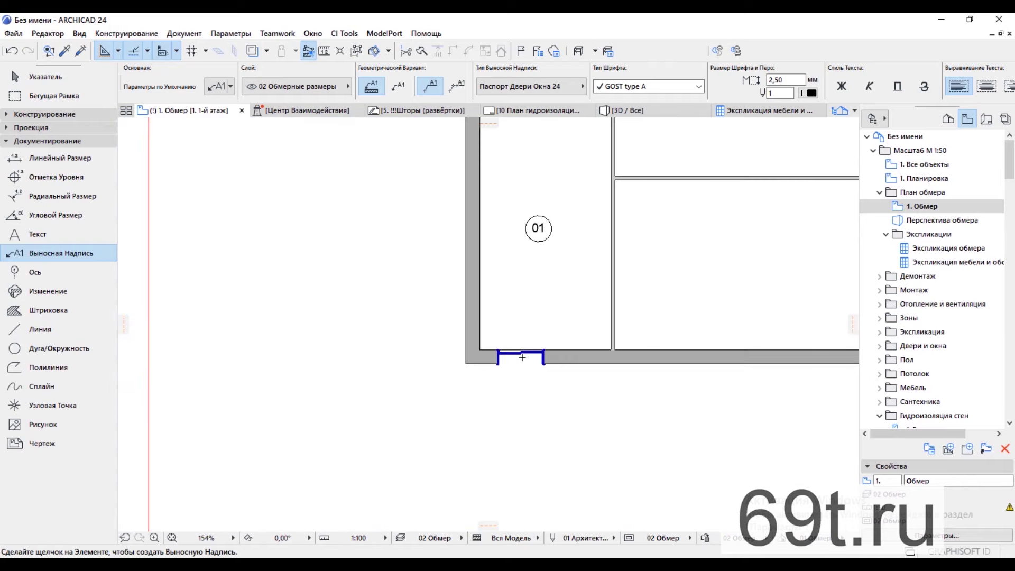
pyautogui.click(520, 370)
pyautogui.scroll(3, 521, 370)
pyautogui.press('Escape')
pyautogui.moveTo(410, 334); pyautogui.dragTo(473, 403)
pyautogui.click(774, 457)
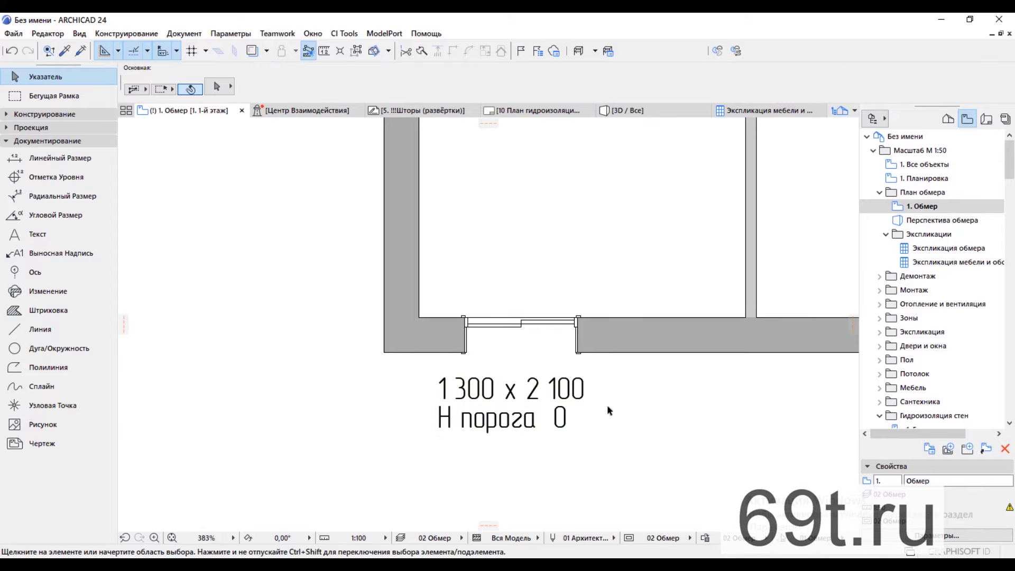
# Step: Copy the M1:100 Условное обозначение legend, without its scale heading, and place the copy to the right of the survey plan
pyautogui.scroll(-5, 518, 366)
pyautogui.moveTo(403, 392); pyautogui.dragTo(687, 254, button='middle')
pyautogui.scroll(3, 690, 380)
pyautogui.scroll(-1, 543, 494)
pyautogui.scroll(-4, 547, 497)
pyautogui.moveTo(476, 524); pyautogui.dragTo(379, 309, button='middle')
pyautogui.scroll(3, 596, 301)
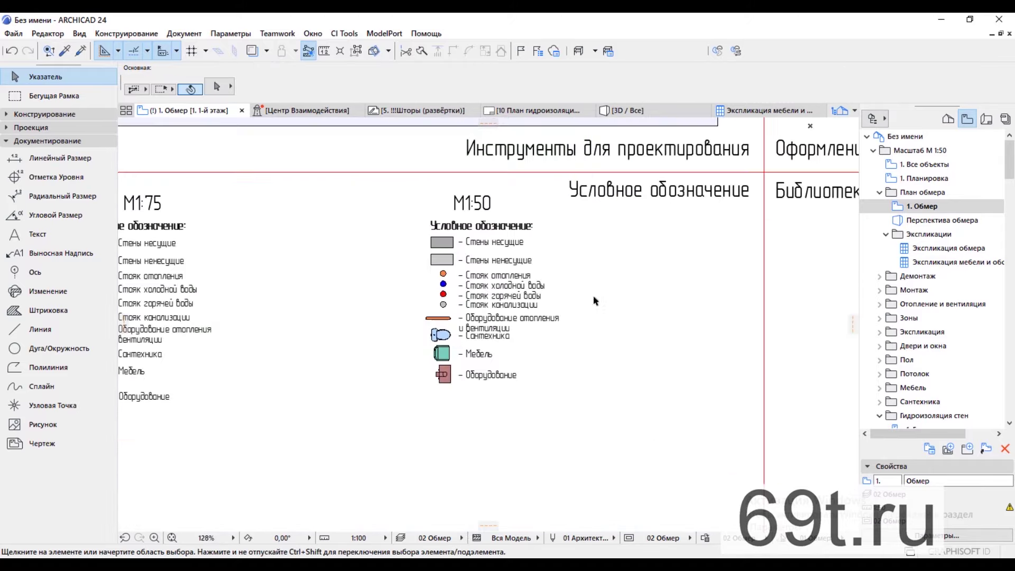
pyautogui.moveTo(275, 369); pyautogui.dragTo(762, 403, button='middle')
pyautogui.moveTo(397, 407); pyautogui.dragTo(551, 309, button='middle')
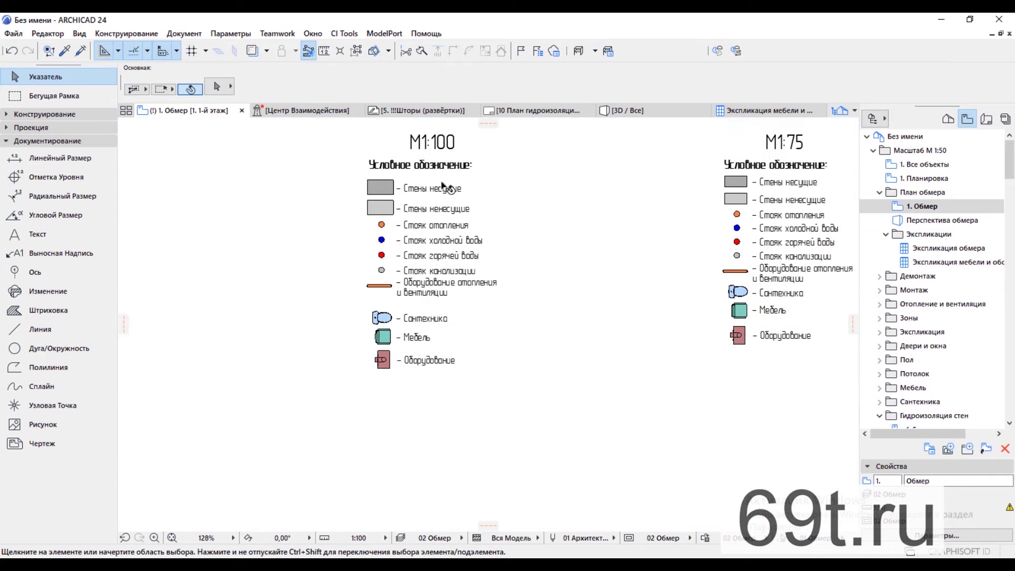
pyautogui.moveTo(515, 406); pyautogui.dragTo(346, 158)
pyautogui.rightClick(522, 186)
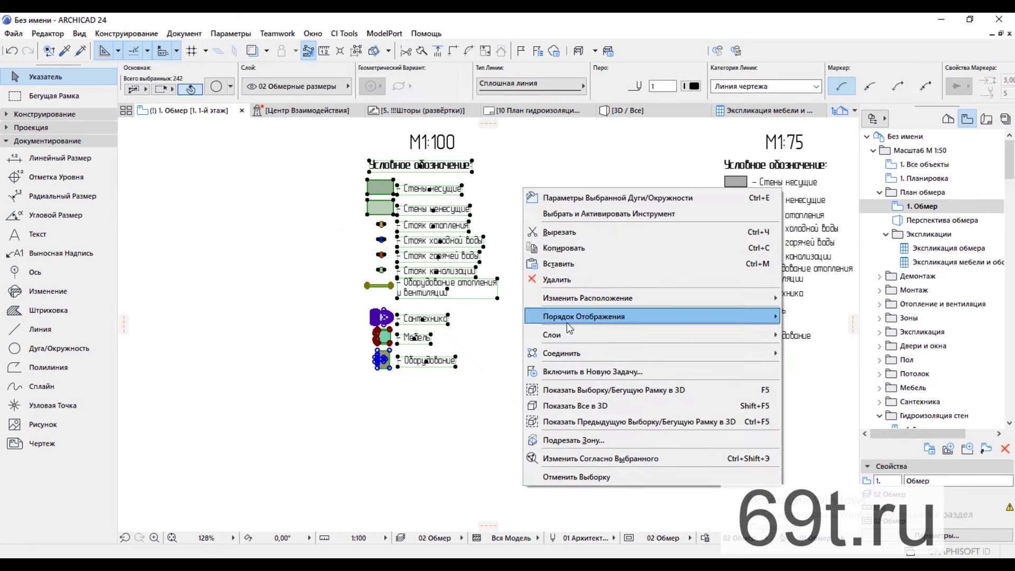
pyautogui.moveTo(600, 298)
pyautogui.click(836, 365)
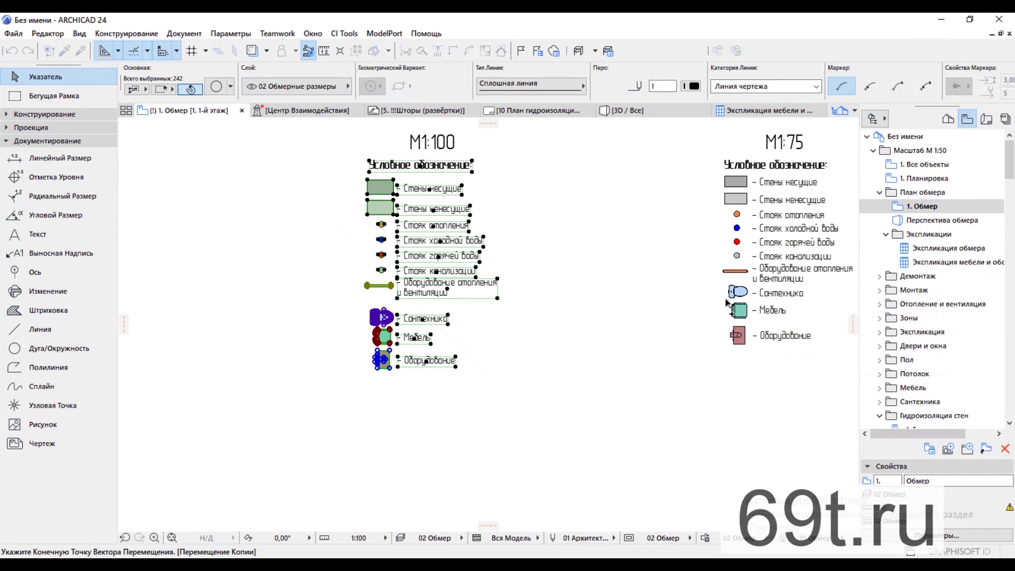
pyautogui.click(394, 286)
pyautogui.scroll(-5, 618, 259)
pyautogui.click(619, 259)
pyautogui.scroll(5, 648, 243)
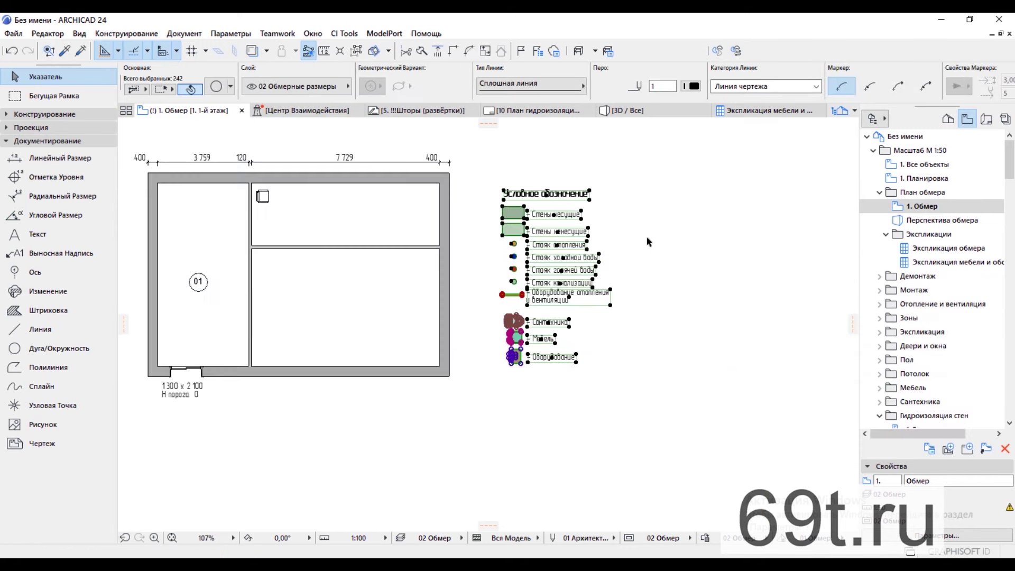
pyautogui.click(676, 334)
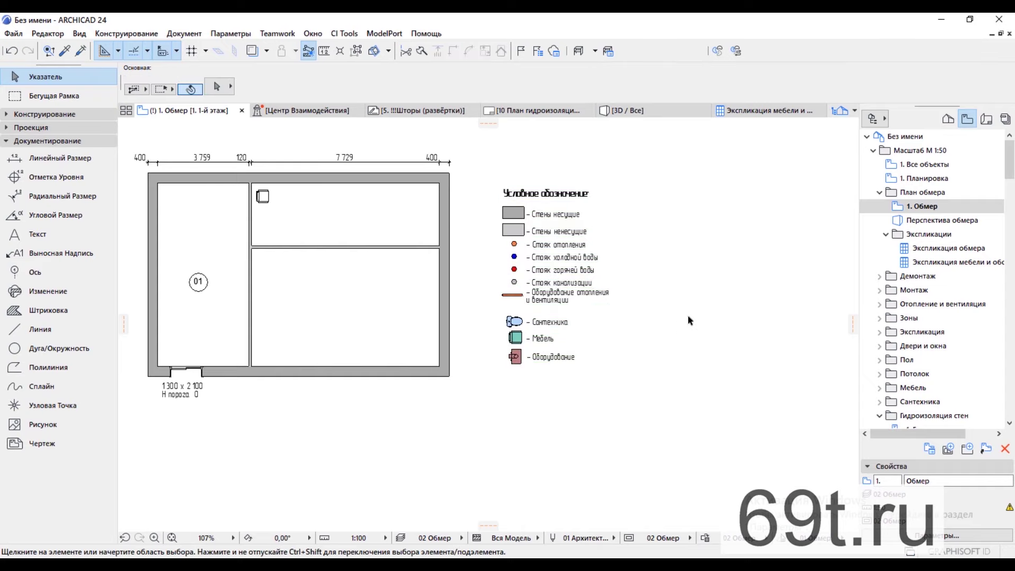
# Step: Switch the project navigator to the layout book
pyautogui.click(986, 118)
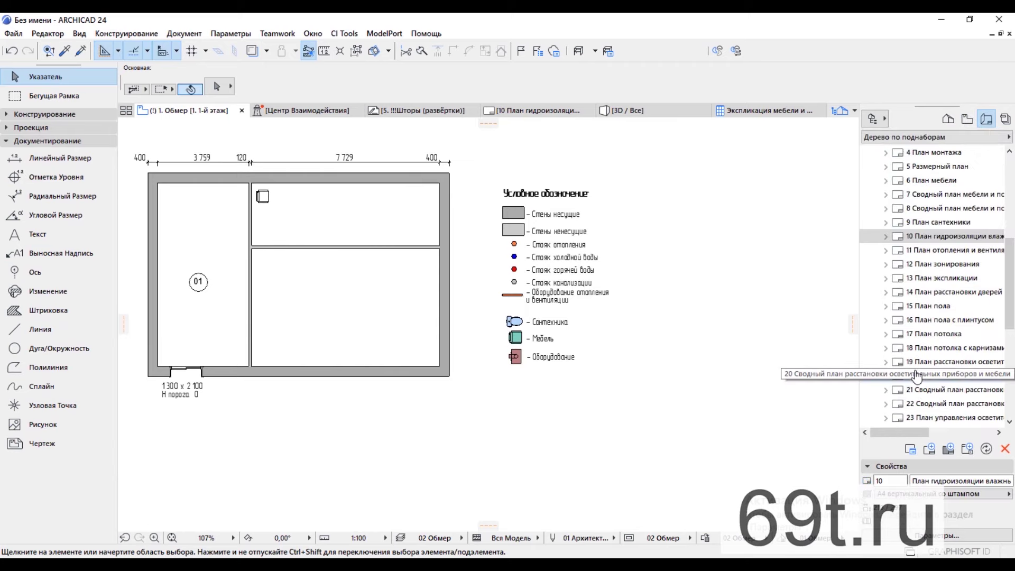